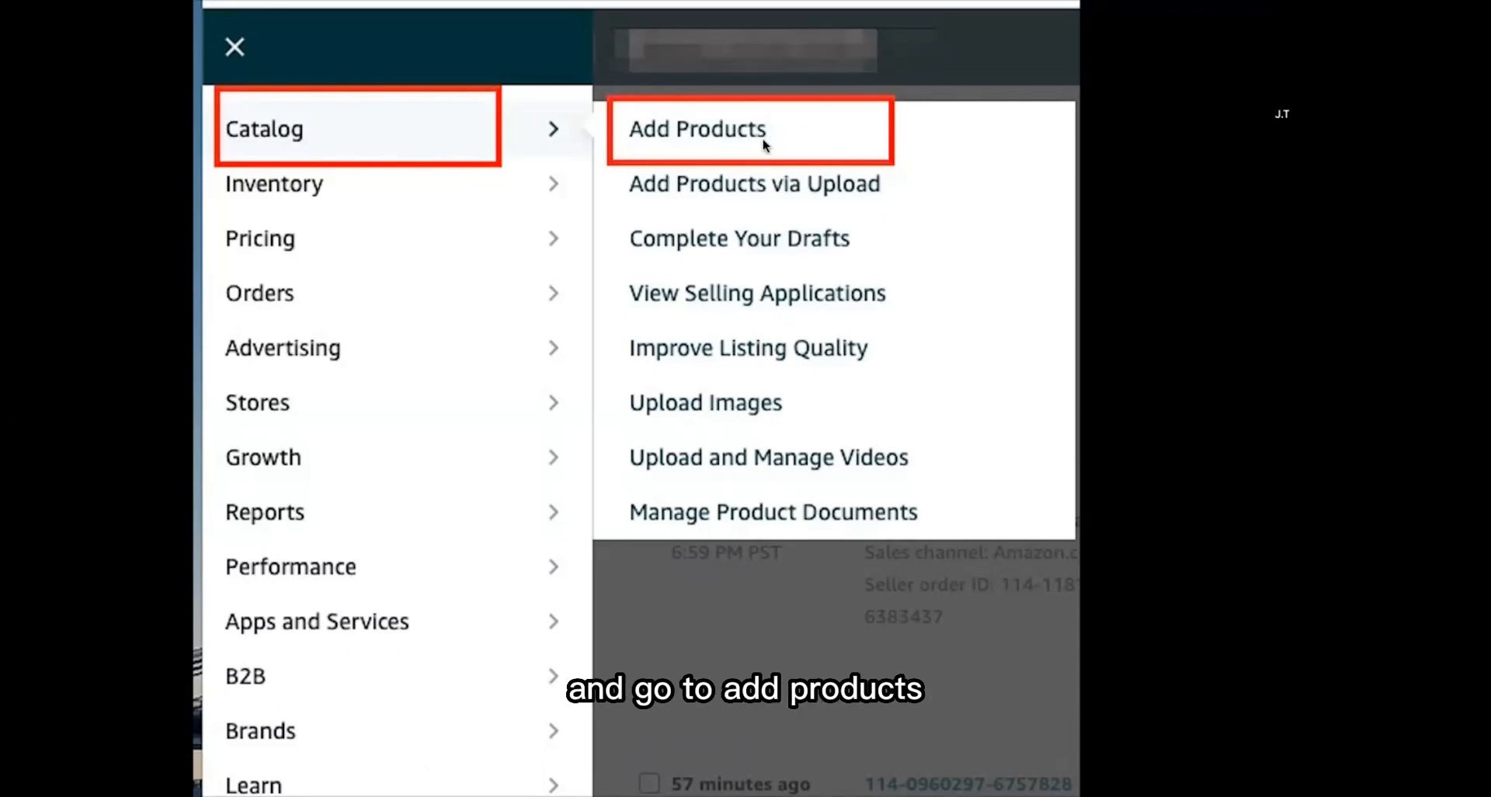
# Step: Open the Add Products page from the Catalog section
pyautogui.click(763, 139)
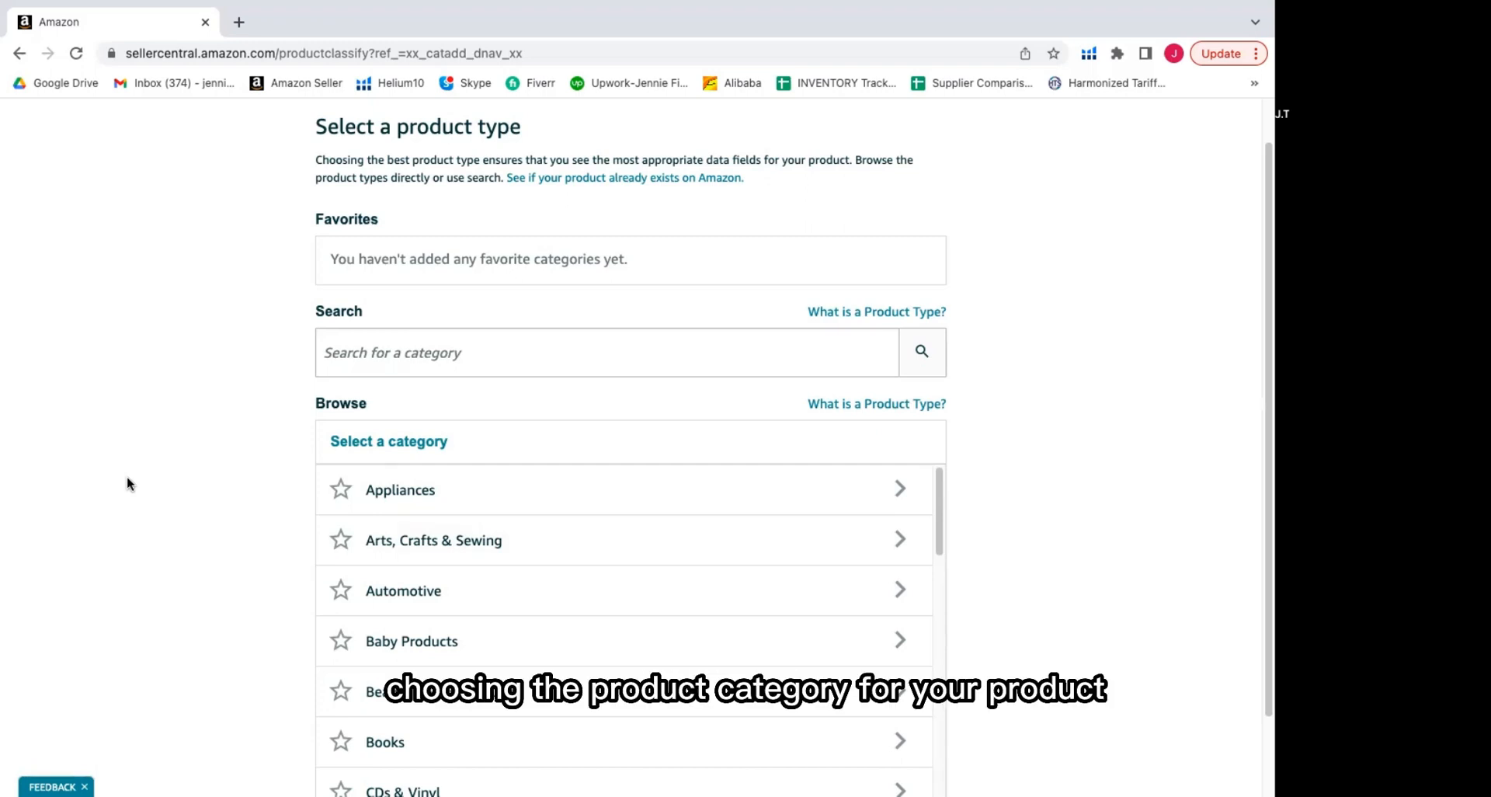
# Step: Look over the product type search and the list of categories available for browsing
pyautogui.click(388, 355)
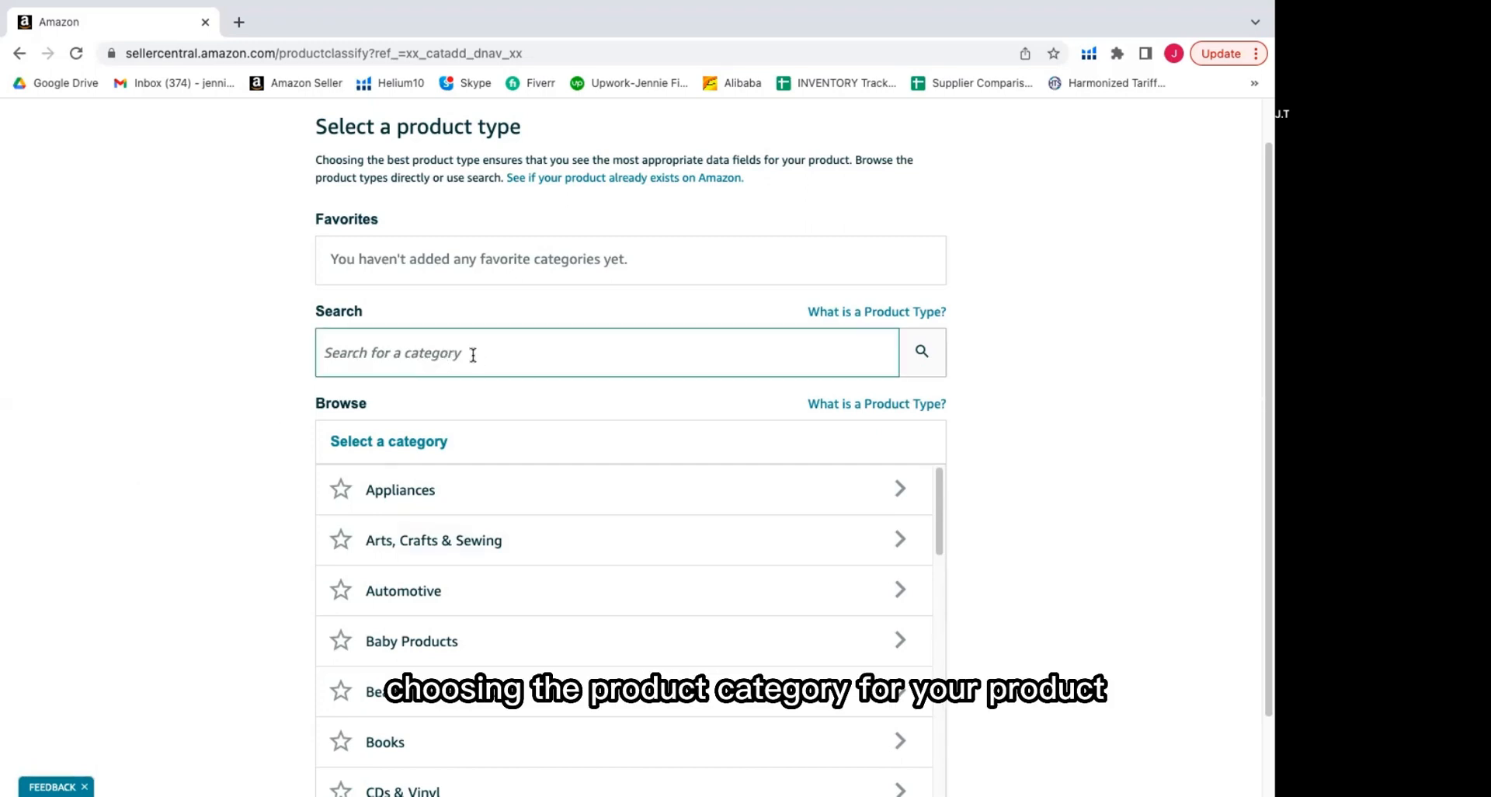
pyautogui.click(237, 382)
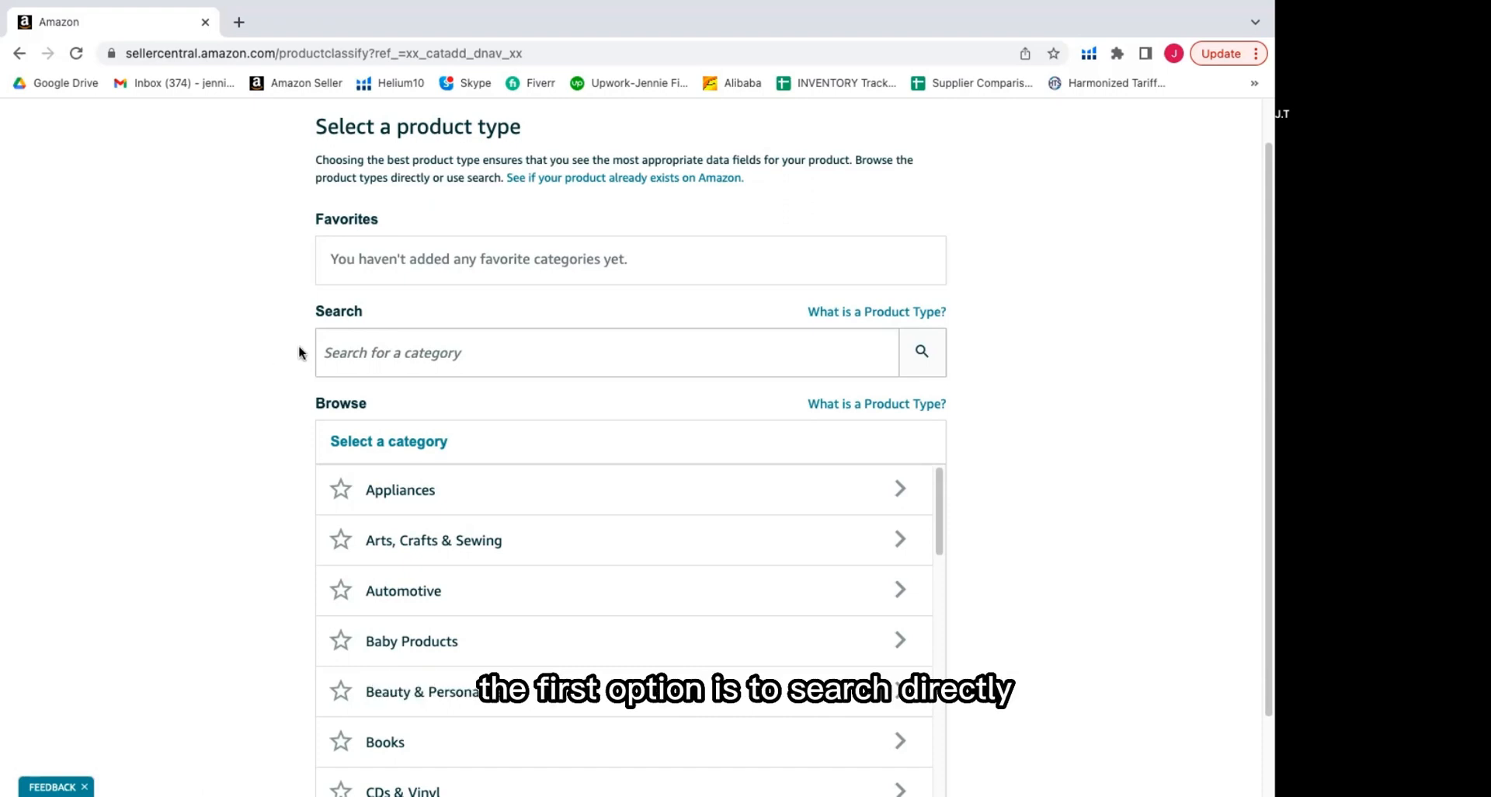
pyautogui.click(342, 336)
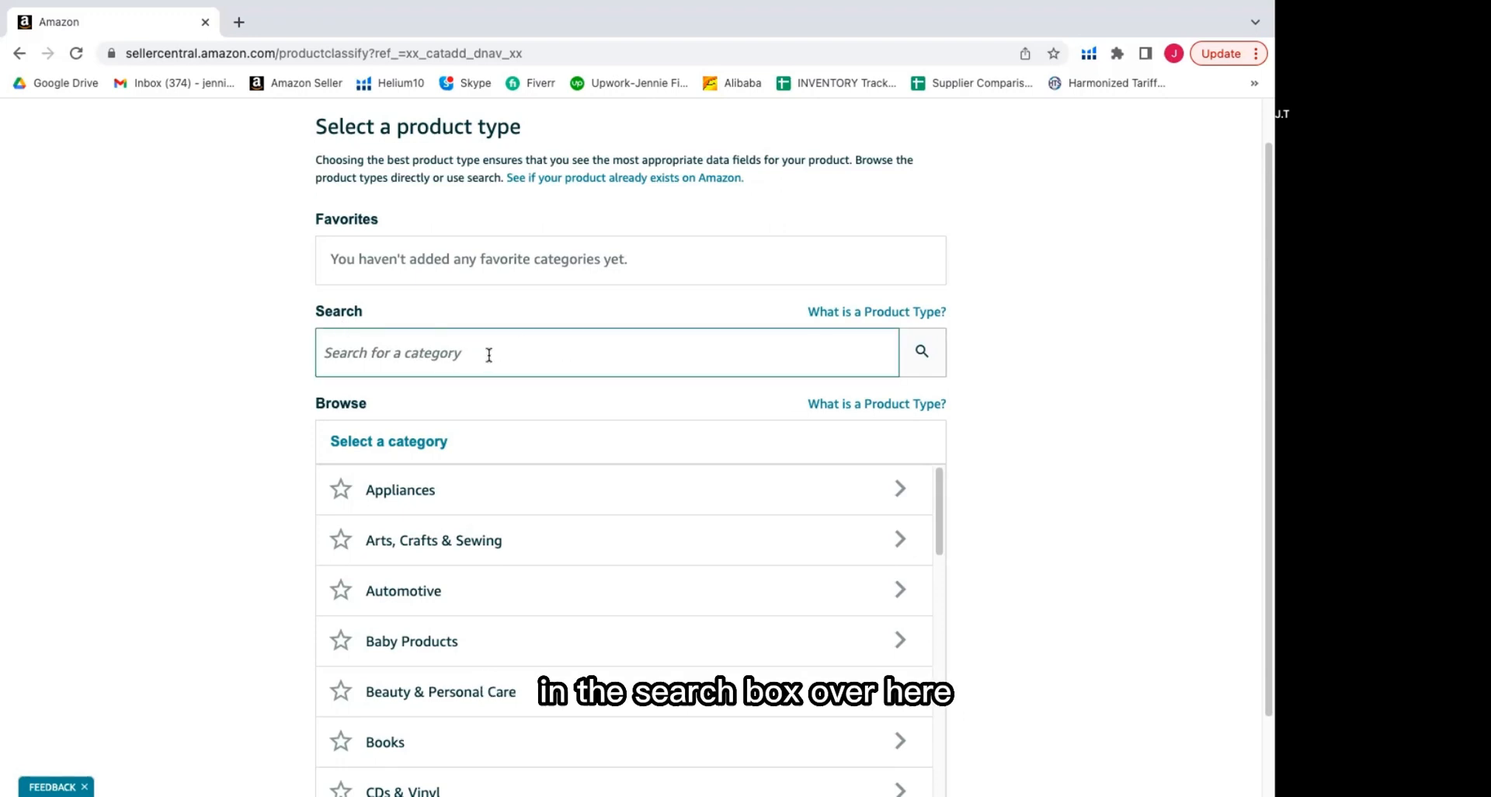
pyautogui.click(239, 343)
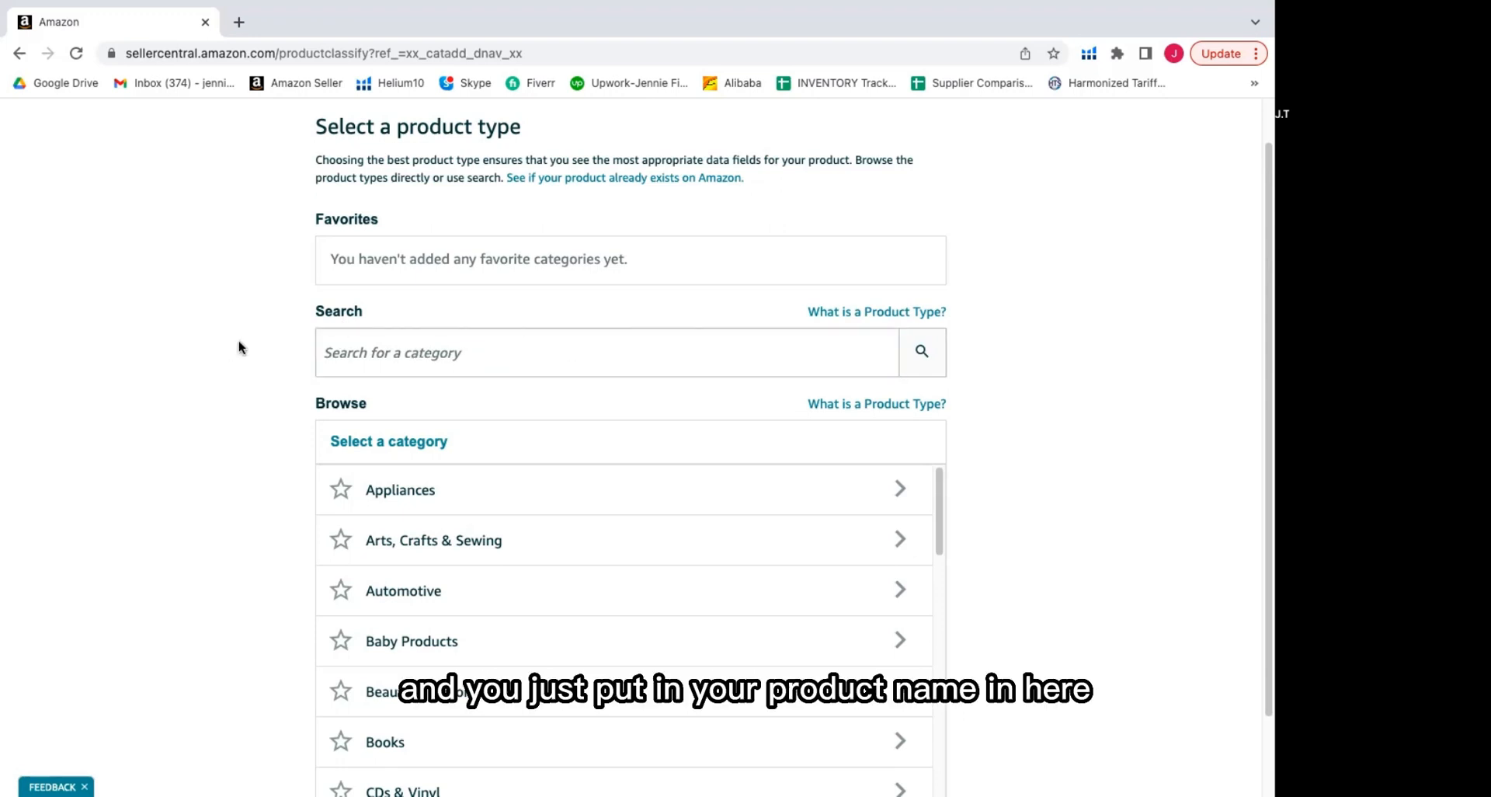
pyautogui.click(341, 350)
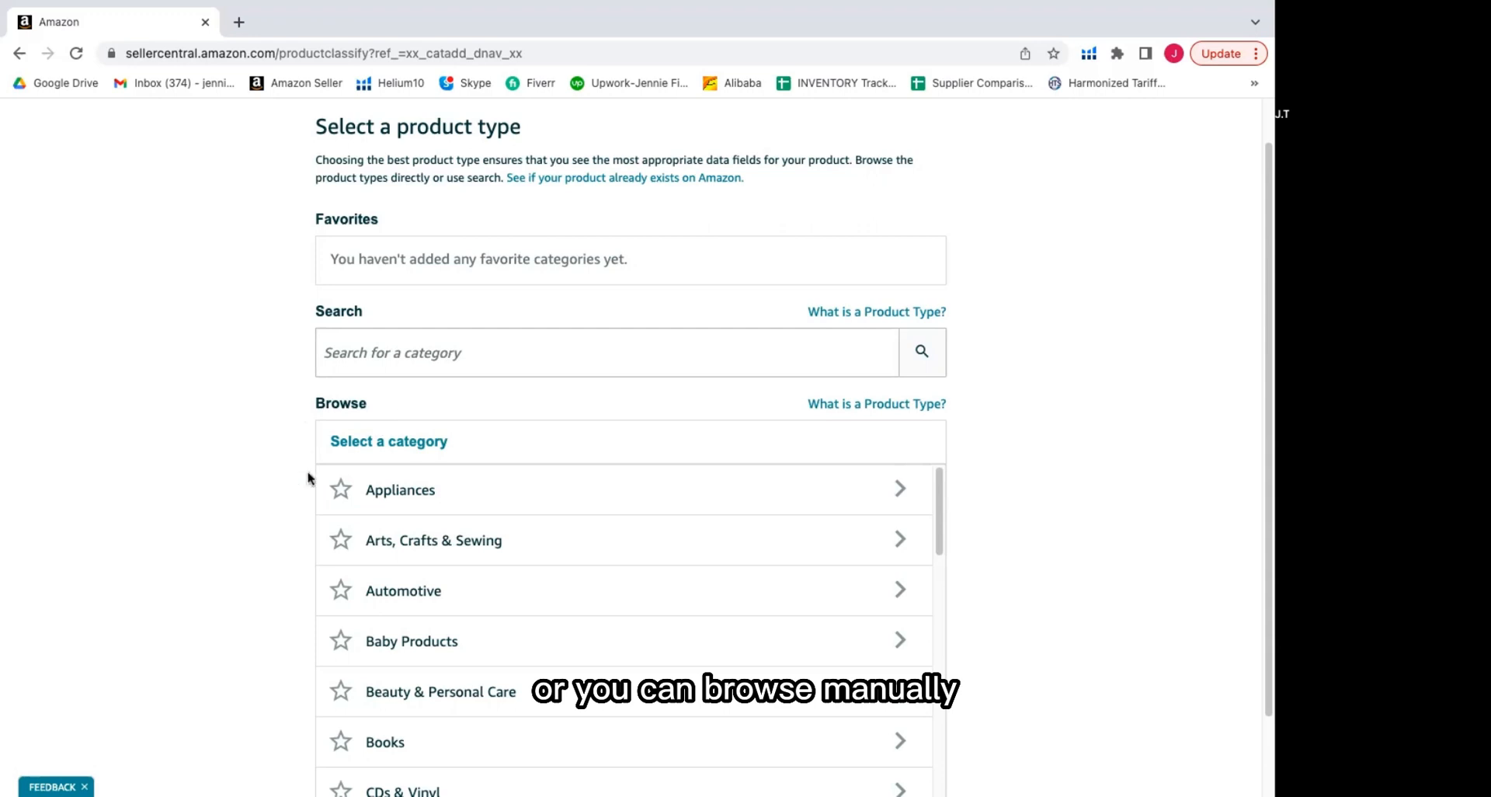
pyautogui.scroll(-3, 751, 644)
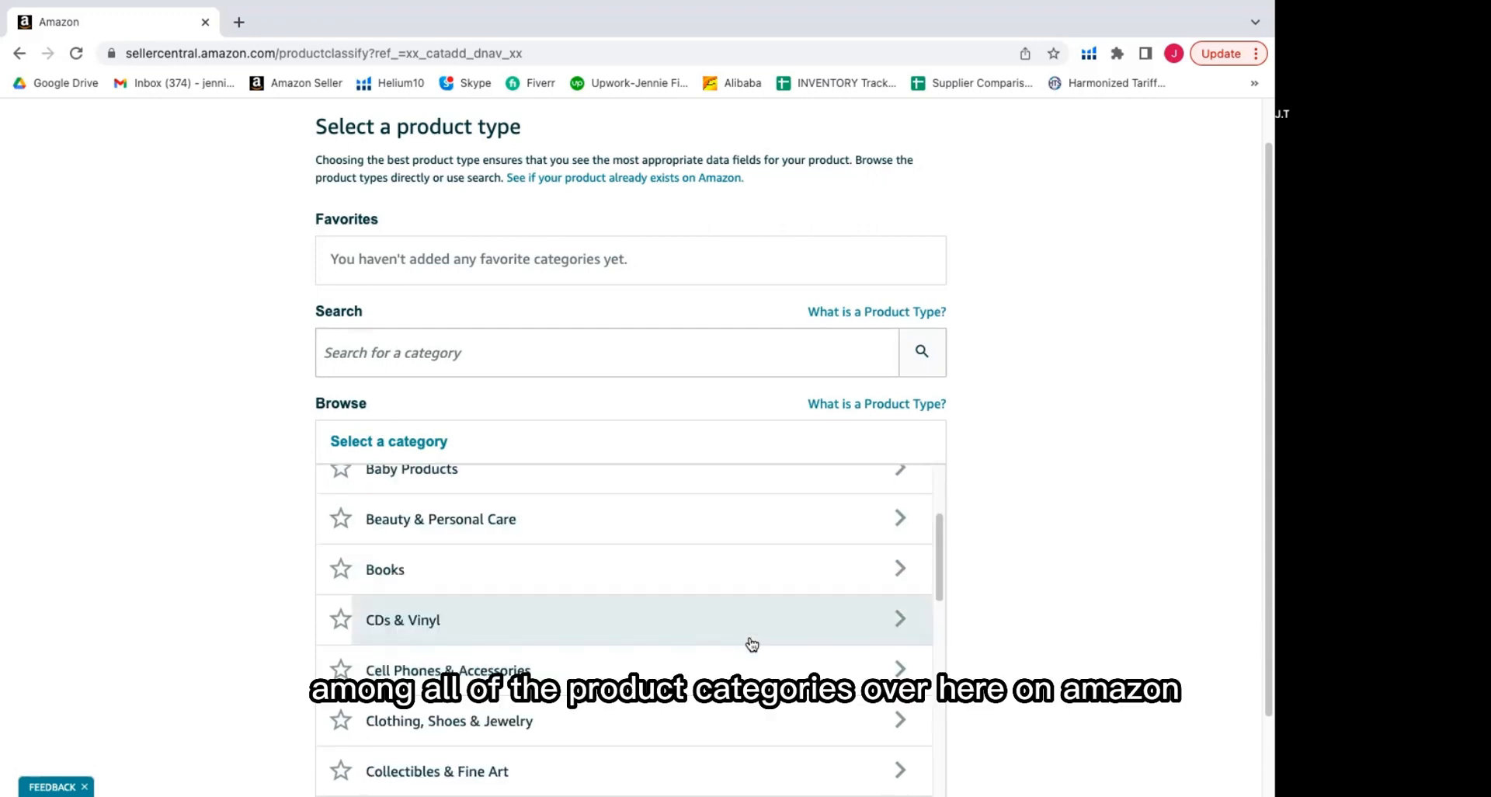
pyautogui.scroll(-1, 751, 643)
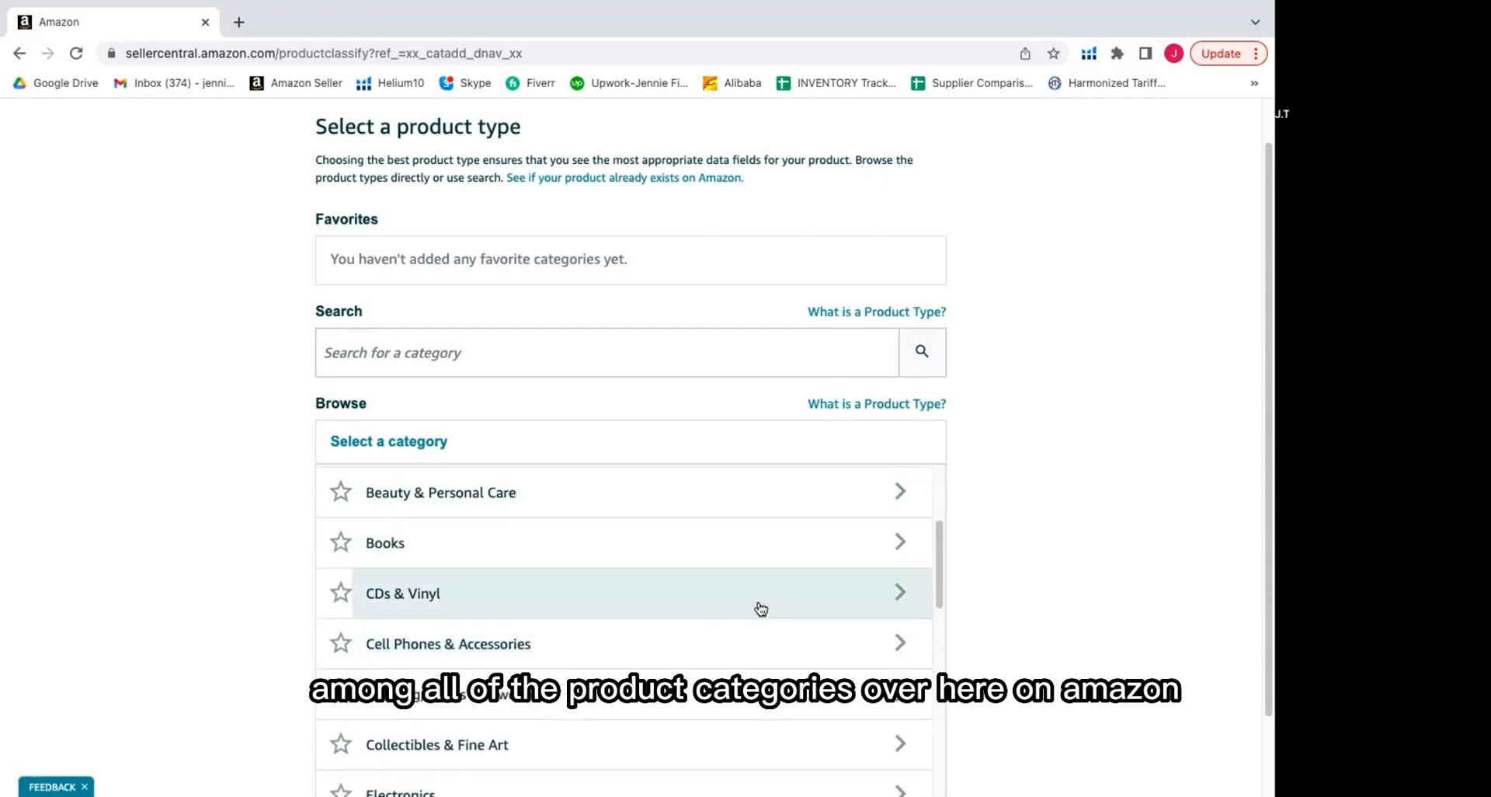
pyautogui.scroll(2, 848, 542)
# Step: Search the product types for "food wrap dispenser"
pyautogui.click(357, 344)
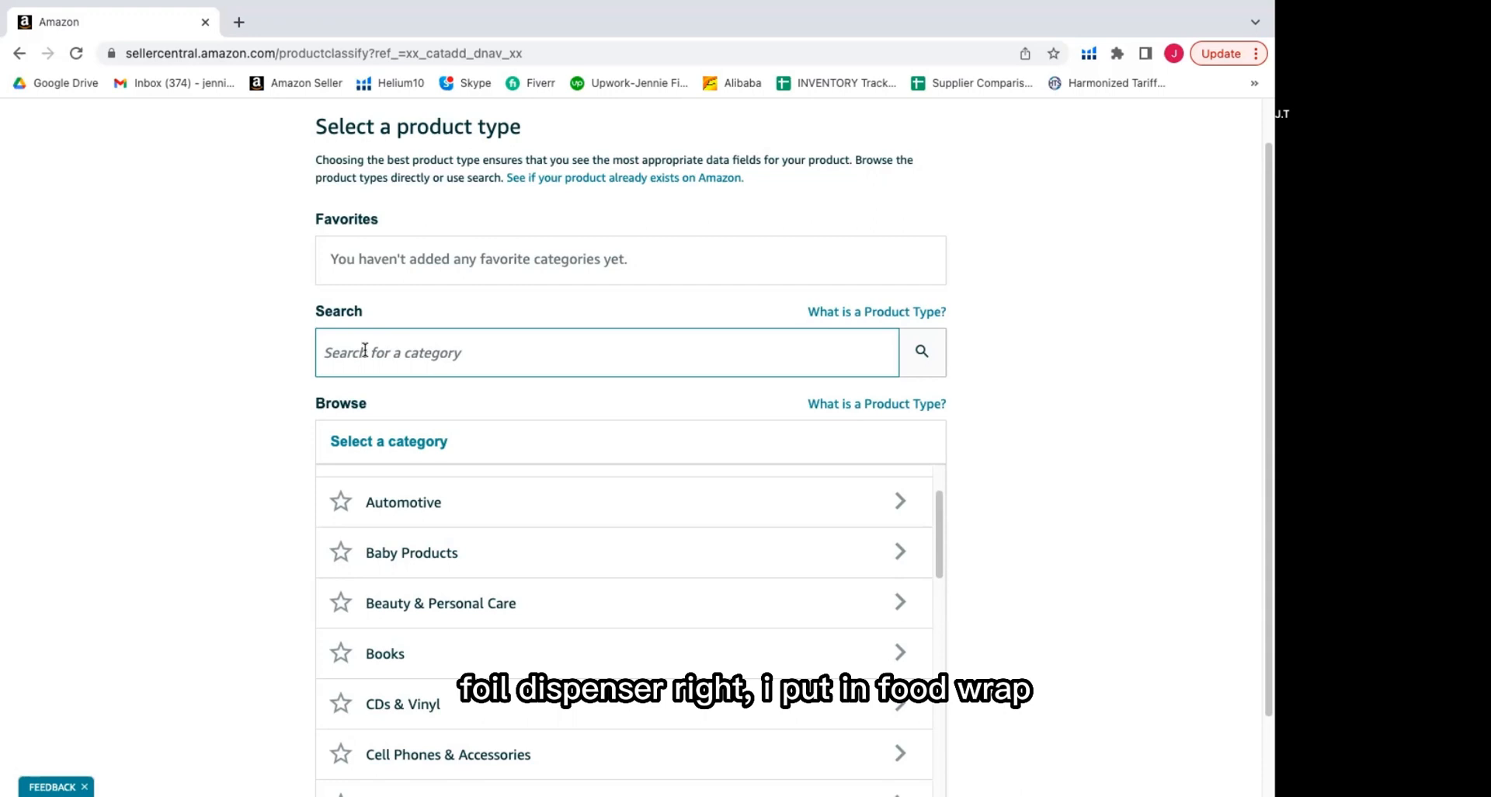
pyautogui.click(364, 350)
pyautogui.write('foo')
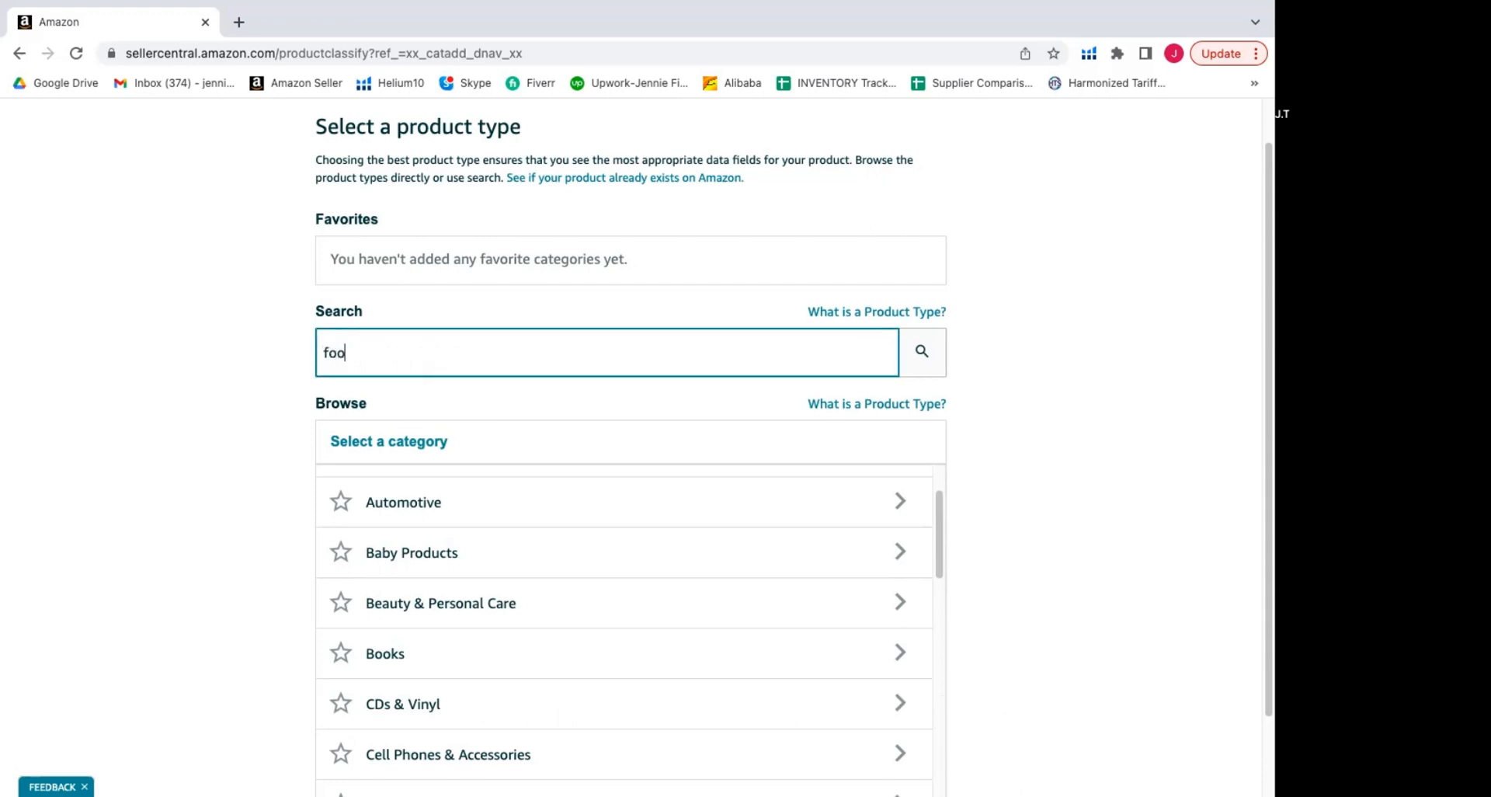
pyautogui.write('d r')
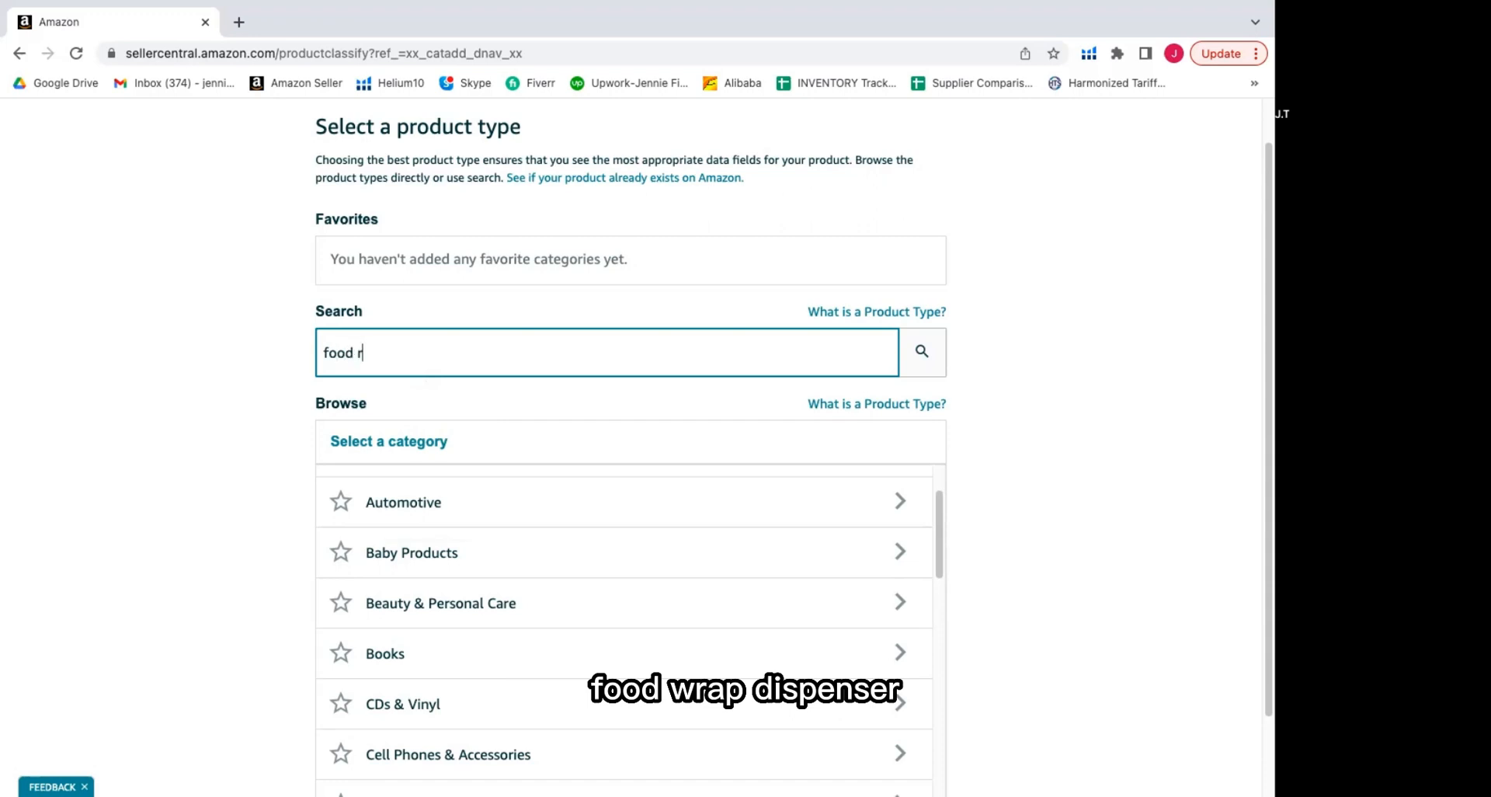
pyautogui.press('BackSpace')
pyautogui.write('wrap dispenser')
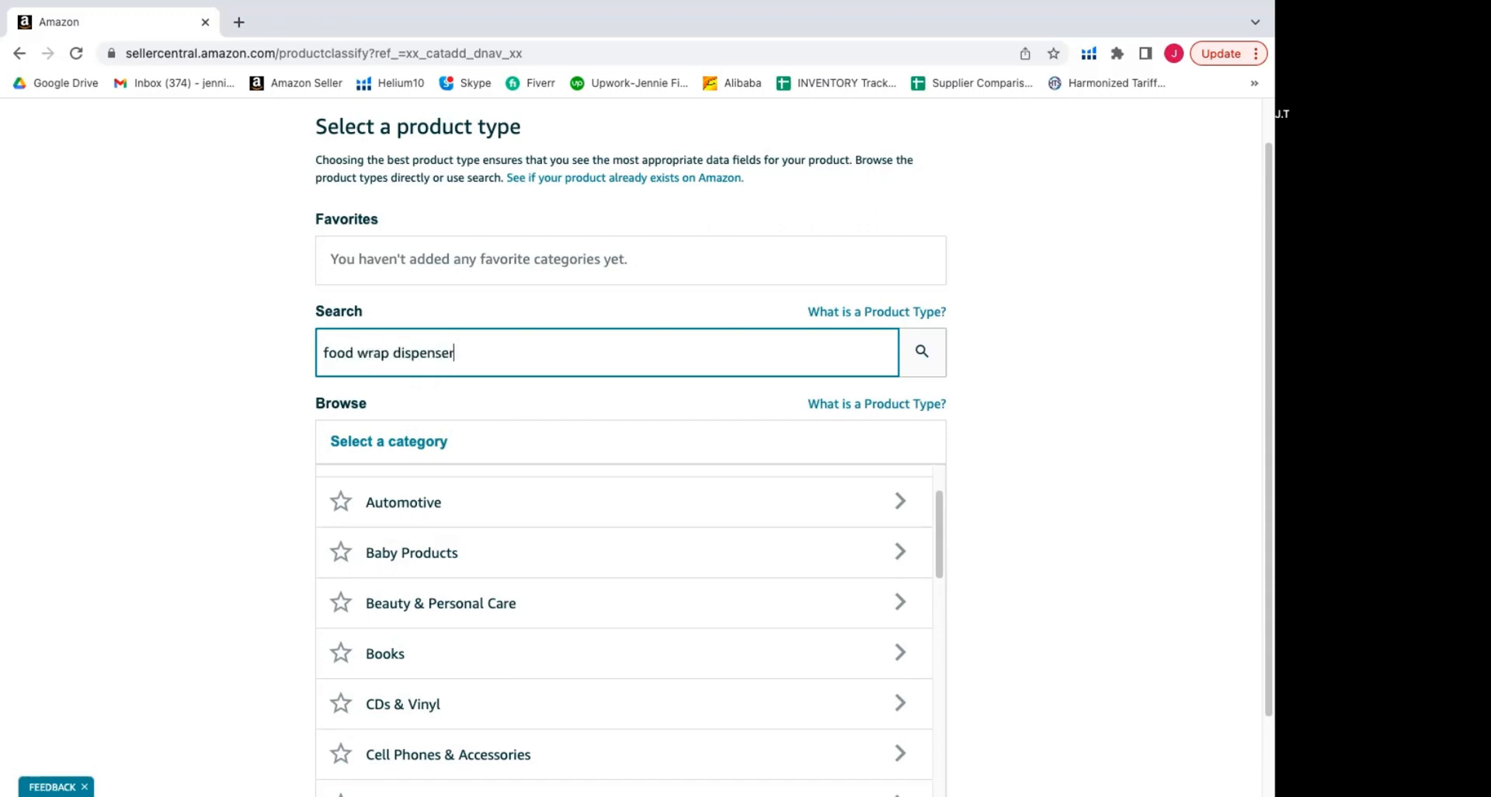
pyautogui.click(928, 355)
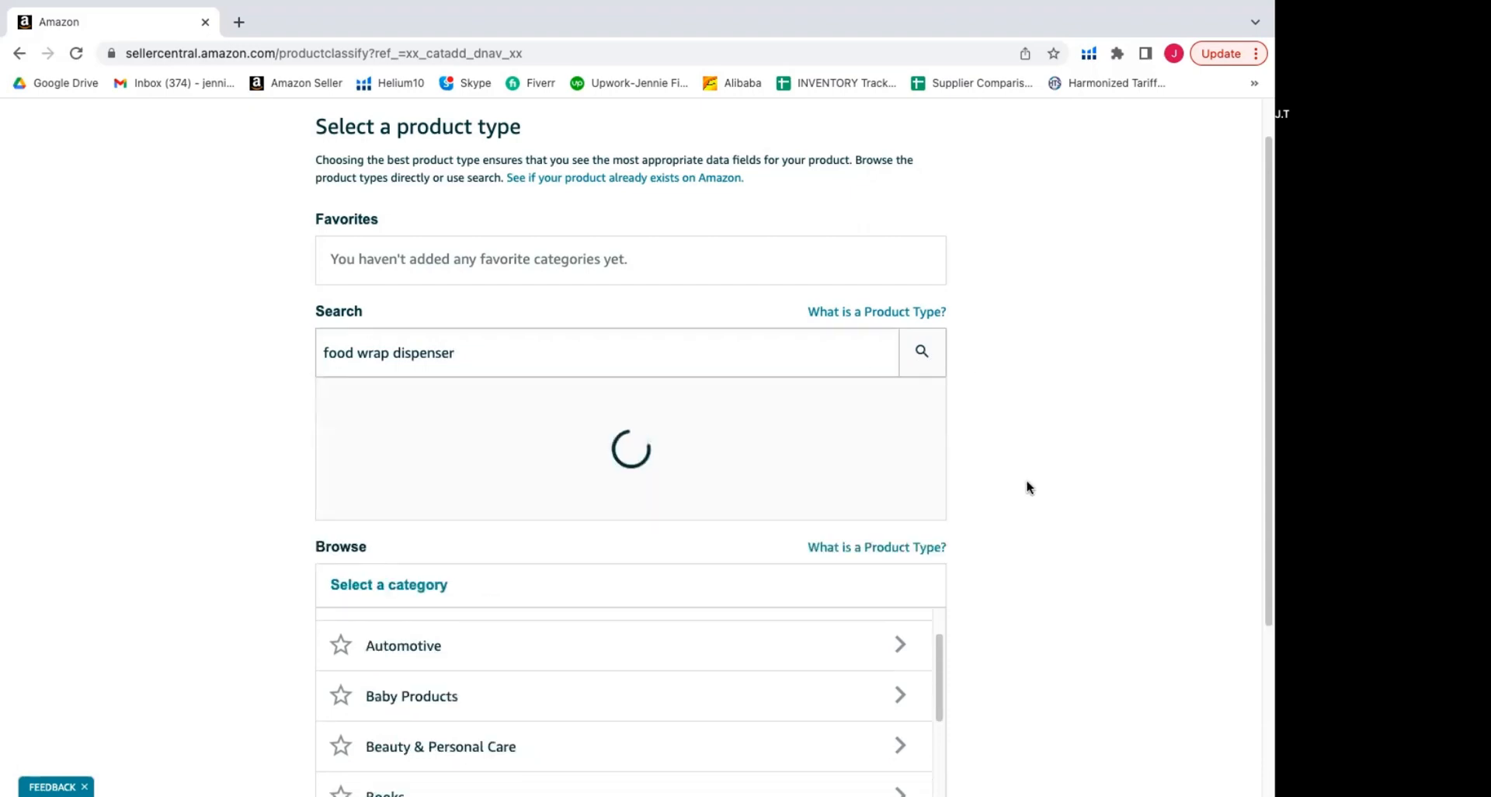
# Step: Review the suggested categories for the food wrap dispenser, comparing their full paths down to the final subcategory, such as Office Tape Dispensers
pyautogui.scroll(-1, 790, 605)
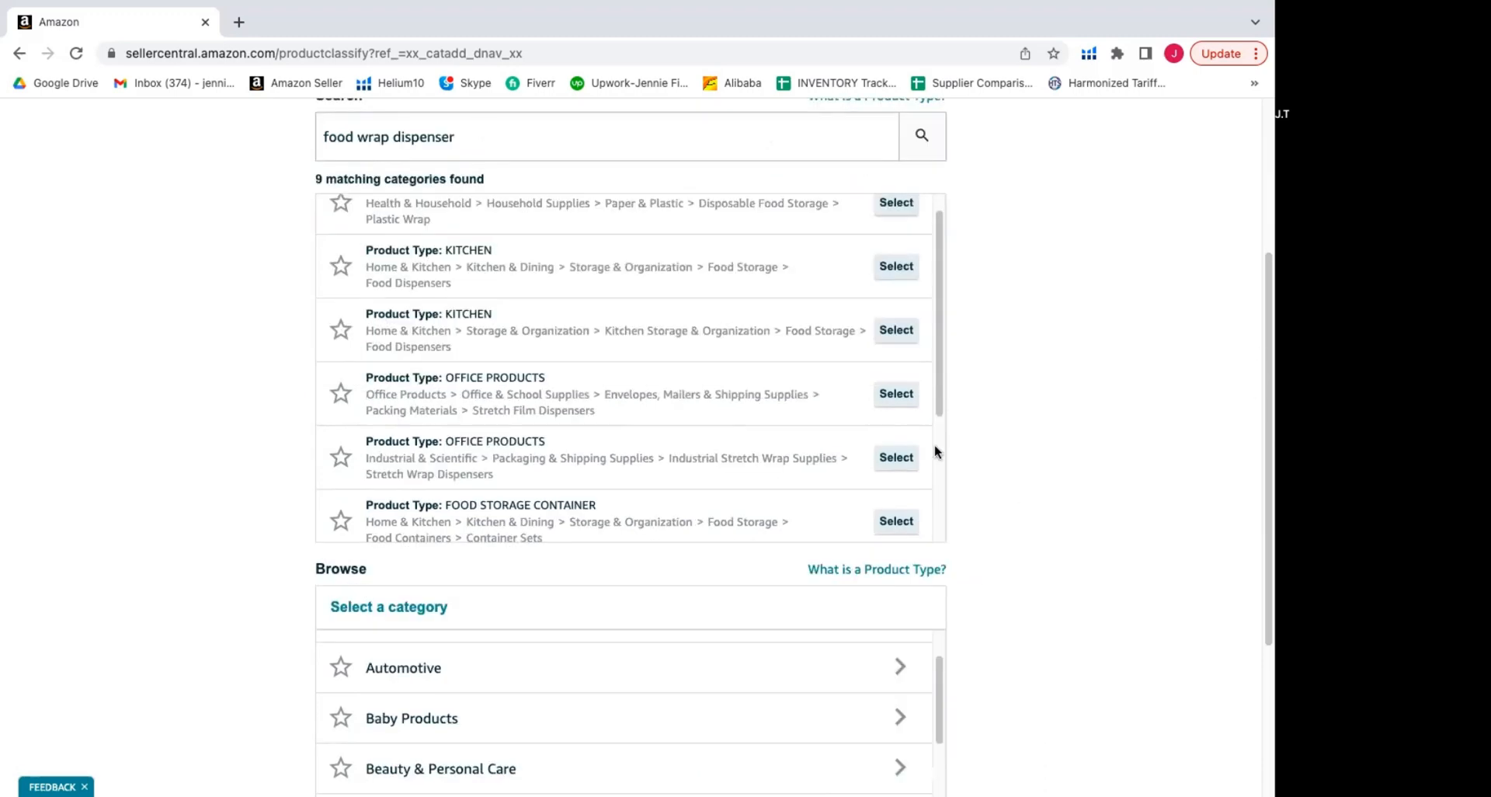
pyautogui.scroll(-3, 1191, 429)
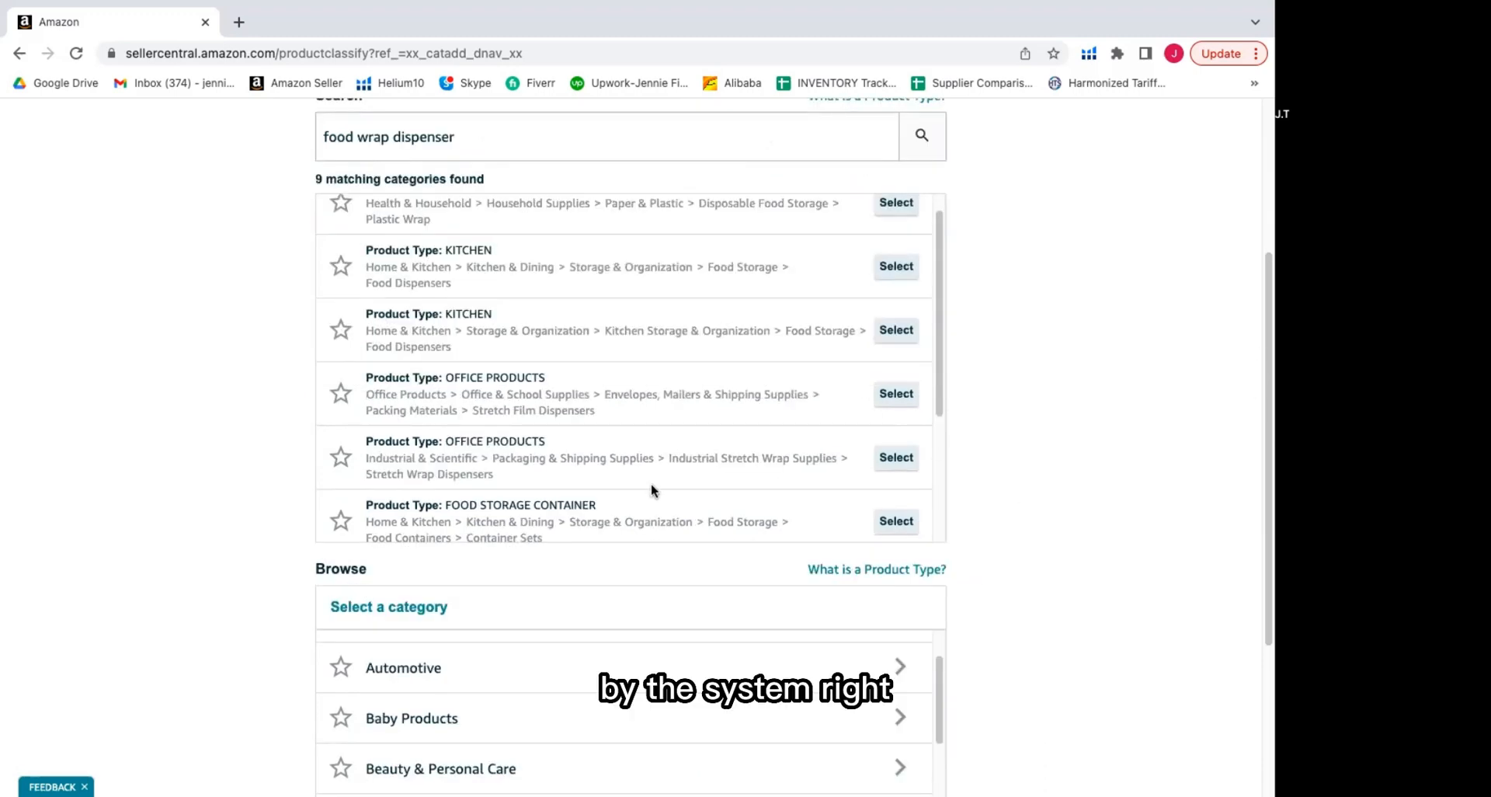
pyautogui.scroll(1, 652, 434)
pyautogui.scroll(1, 662, 340)
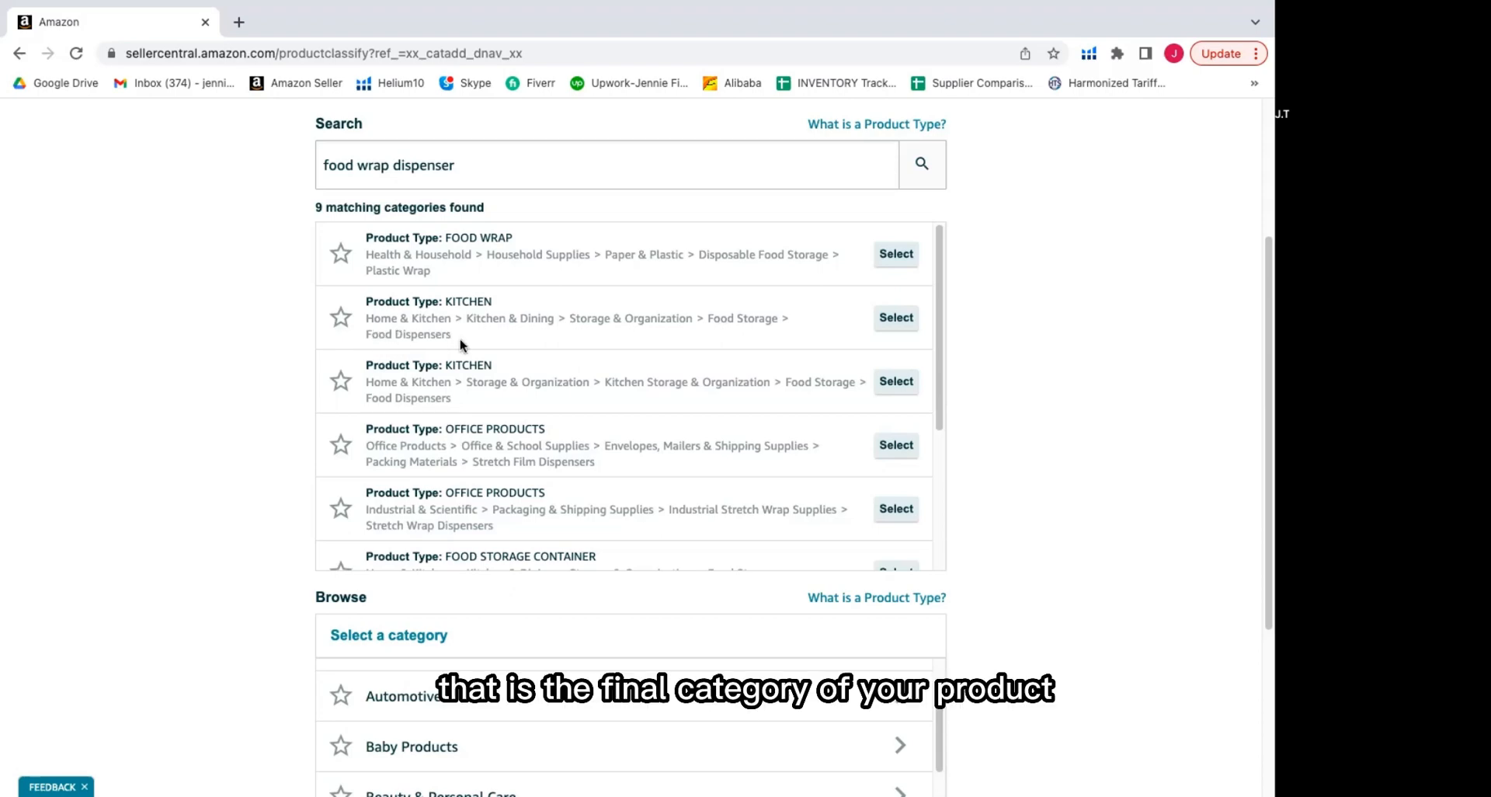
pyautogui.scroll(-3, 665, 481)
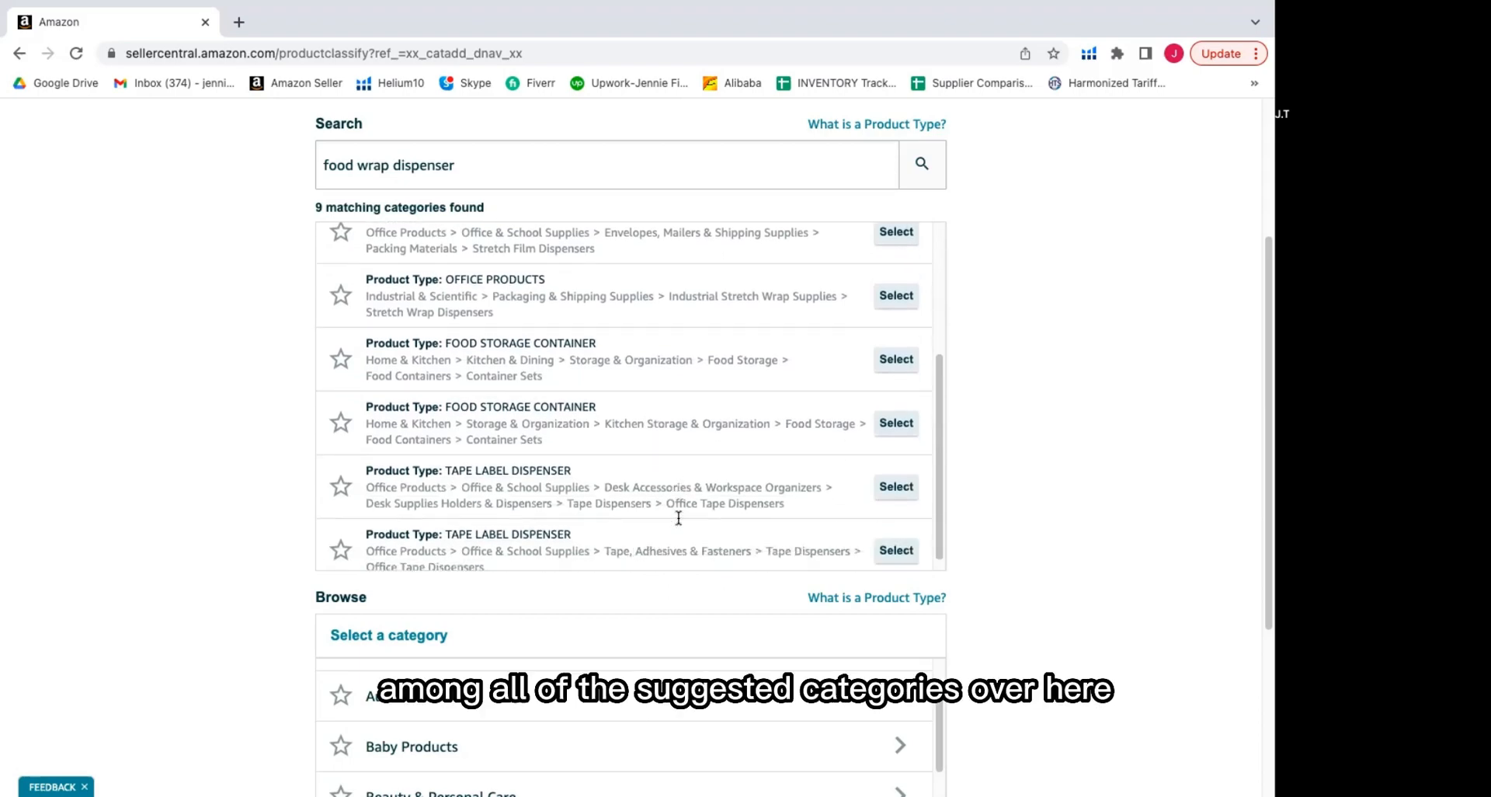
pyautogui.scroll(-1, 678, 518)
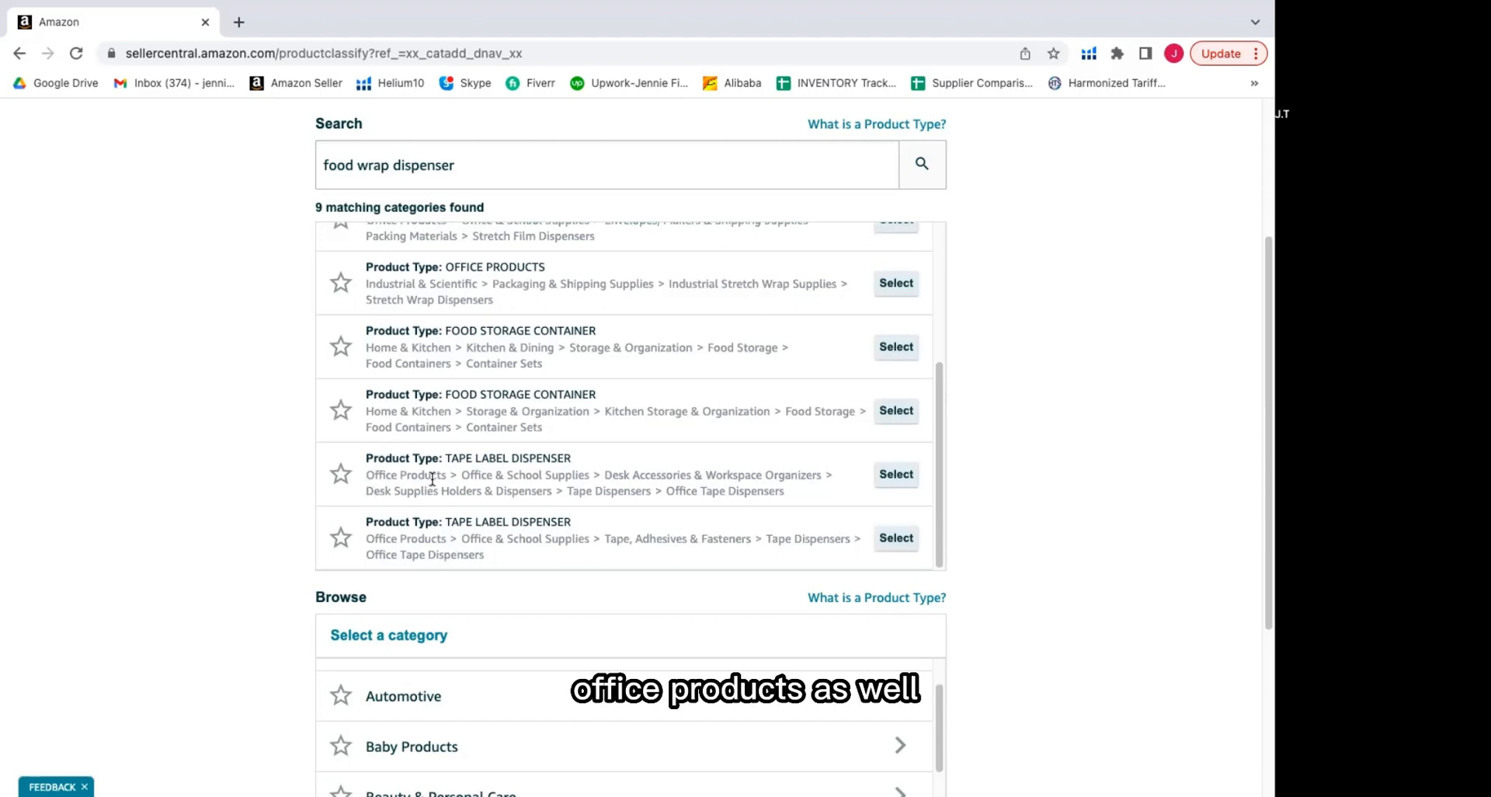
pyautogui.scroll(2, 434, 478)
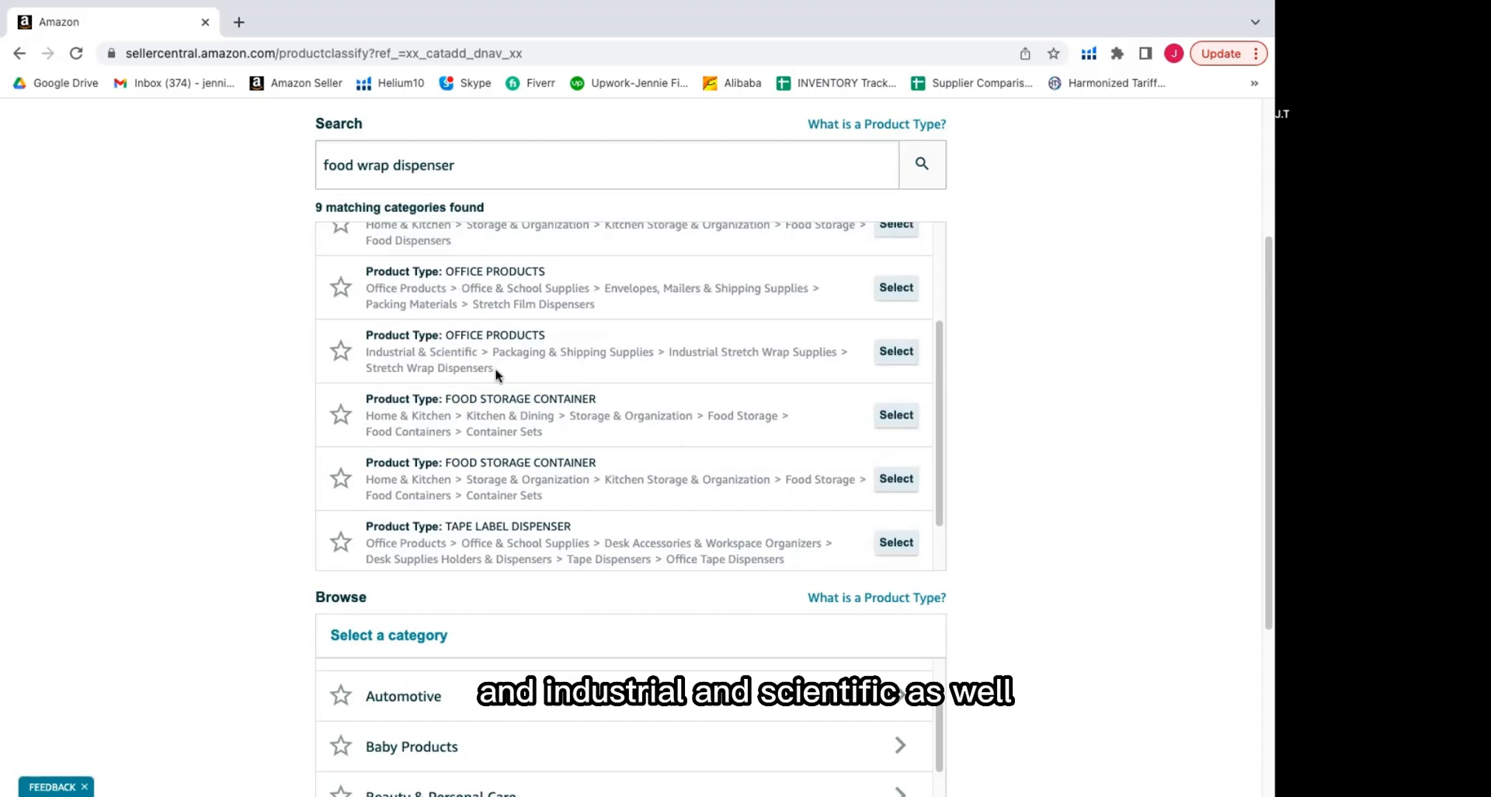
pyautogui.scroll(4, 504, 396)
pyautogui.scroll(-1, 543, 452)
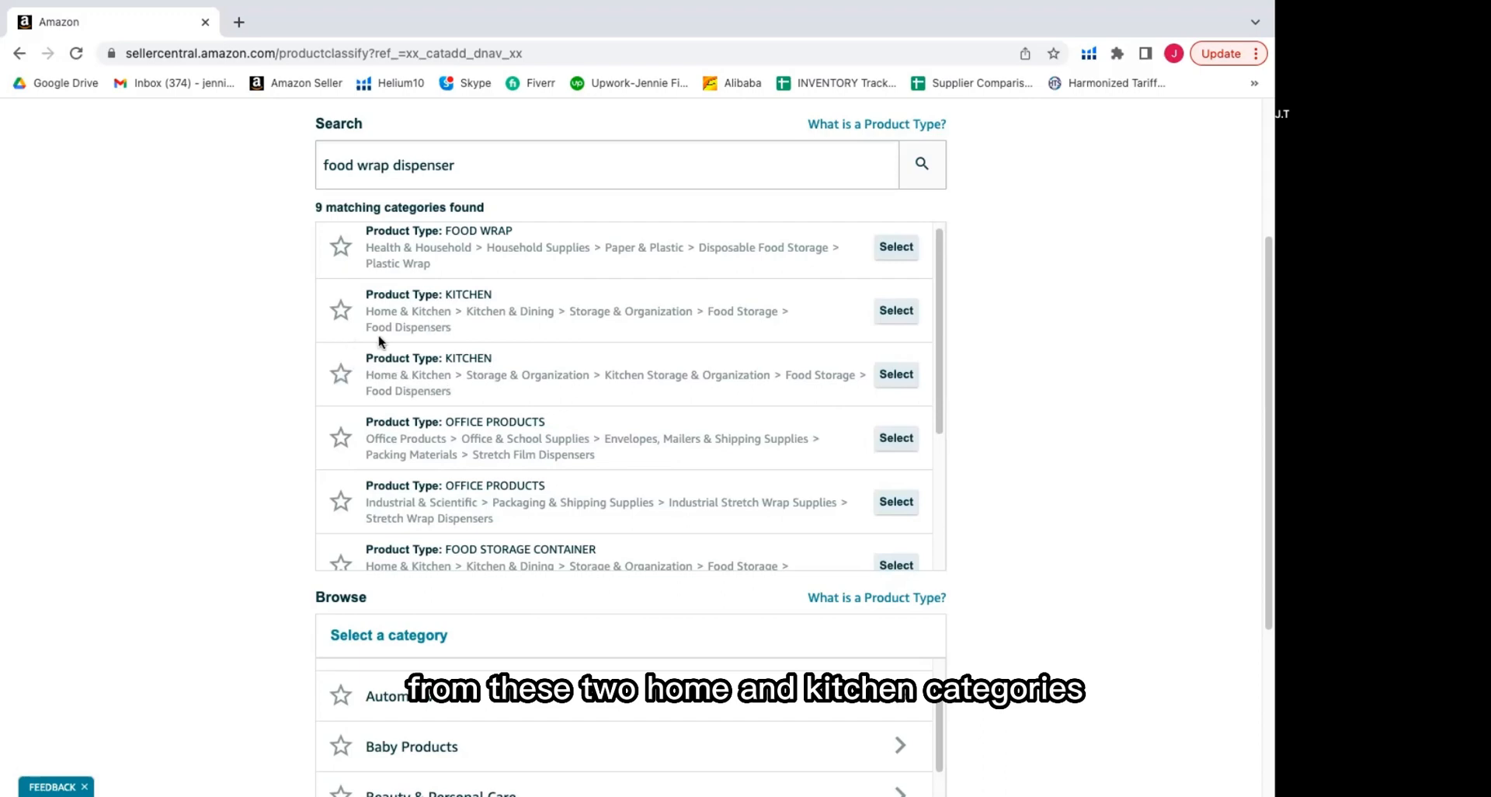
pyautogui.scroll(-2, 433, 469)
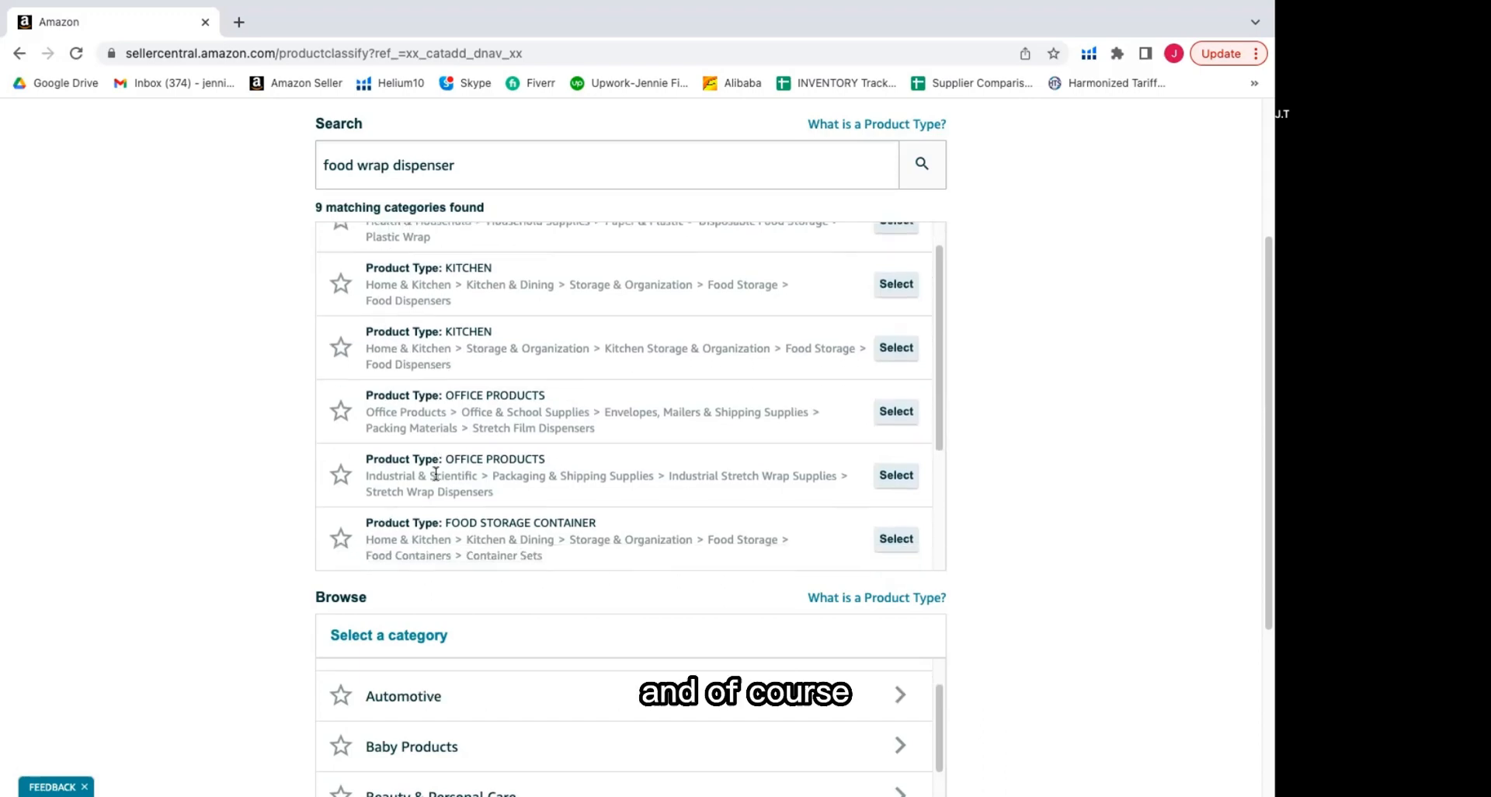
pyautogui.scroll(-3, 458, 505)
pyautogui.scroll(-1, 411, 475)
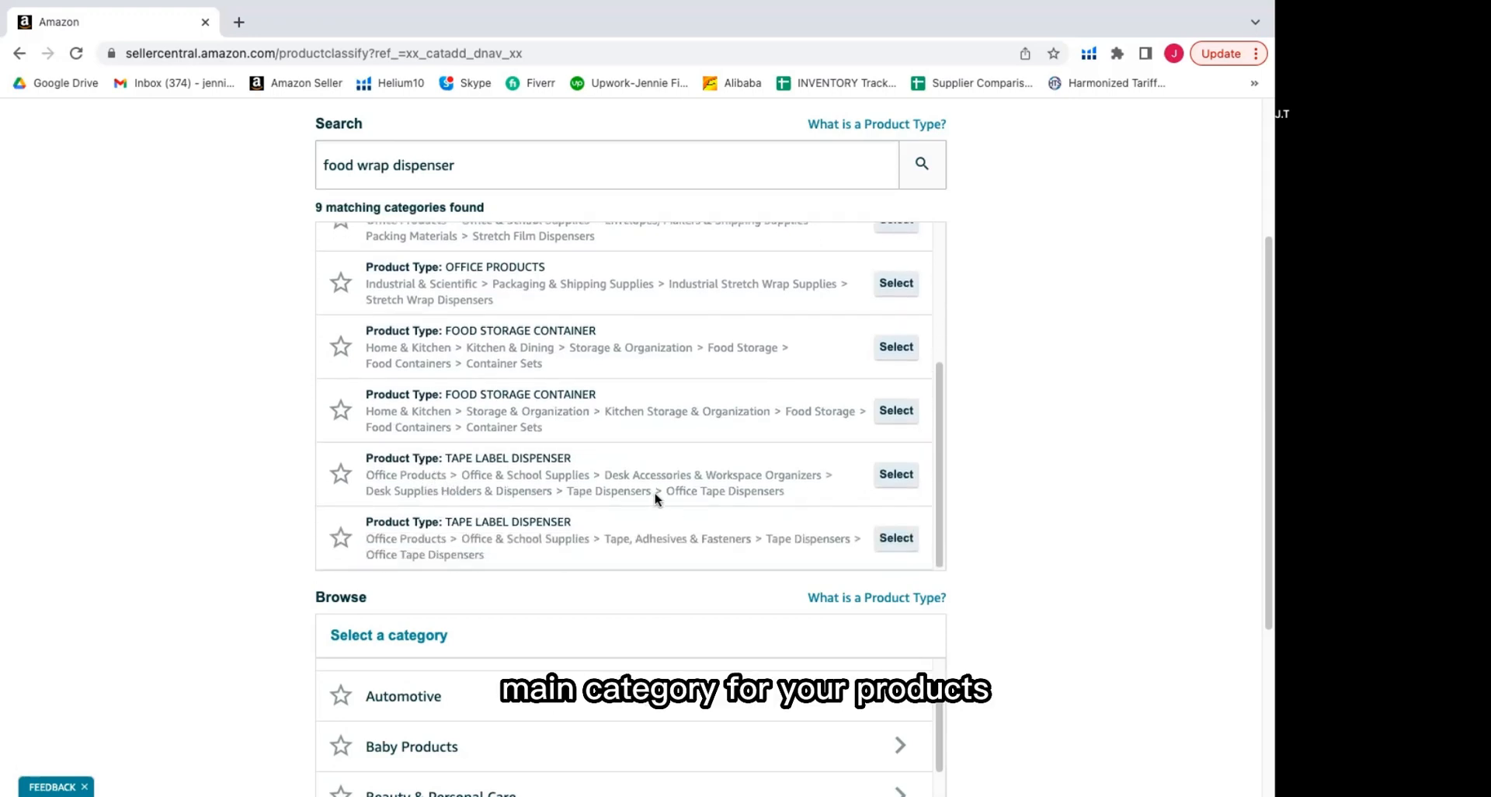
pyautogui.moveTo(664, 491); pyautogui.dragTo(794, 489)
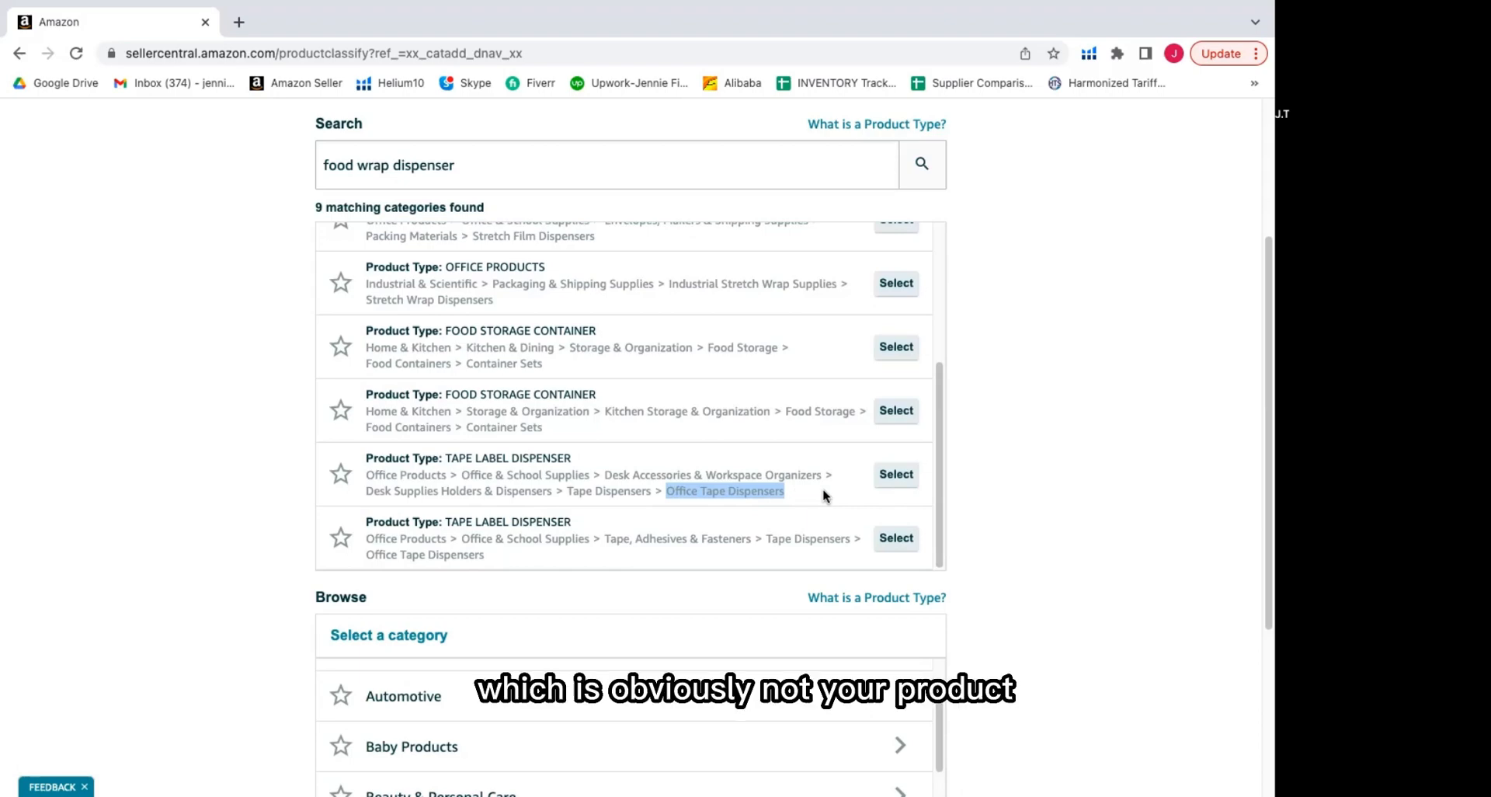
# Step: Browse the category list manually and drill down to Home & Kitchen > Kitchen & Dining
pyautogui.scroll(-1, 821, 493)
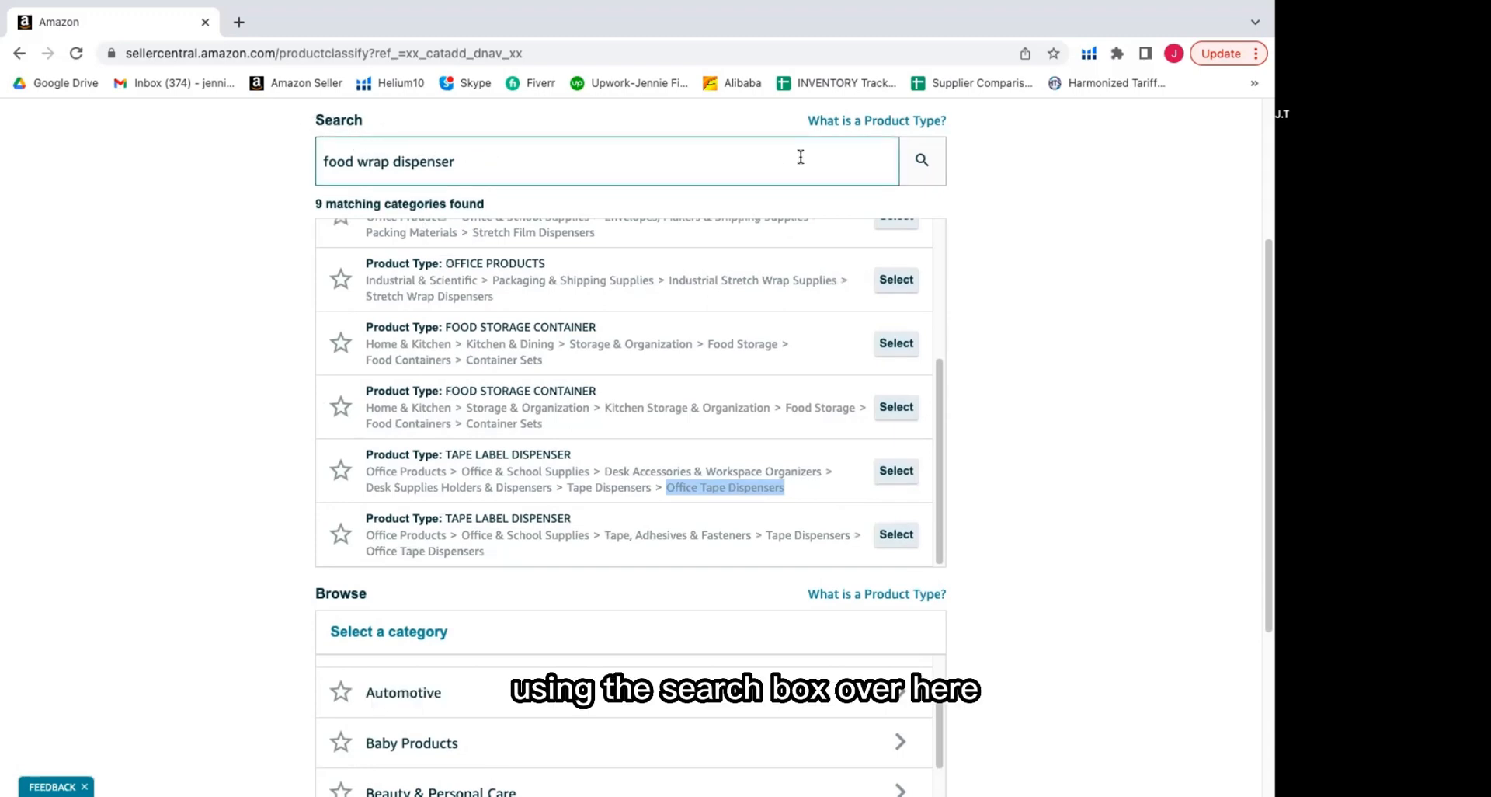
pyautogui.scroll(-4, 823, 350)
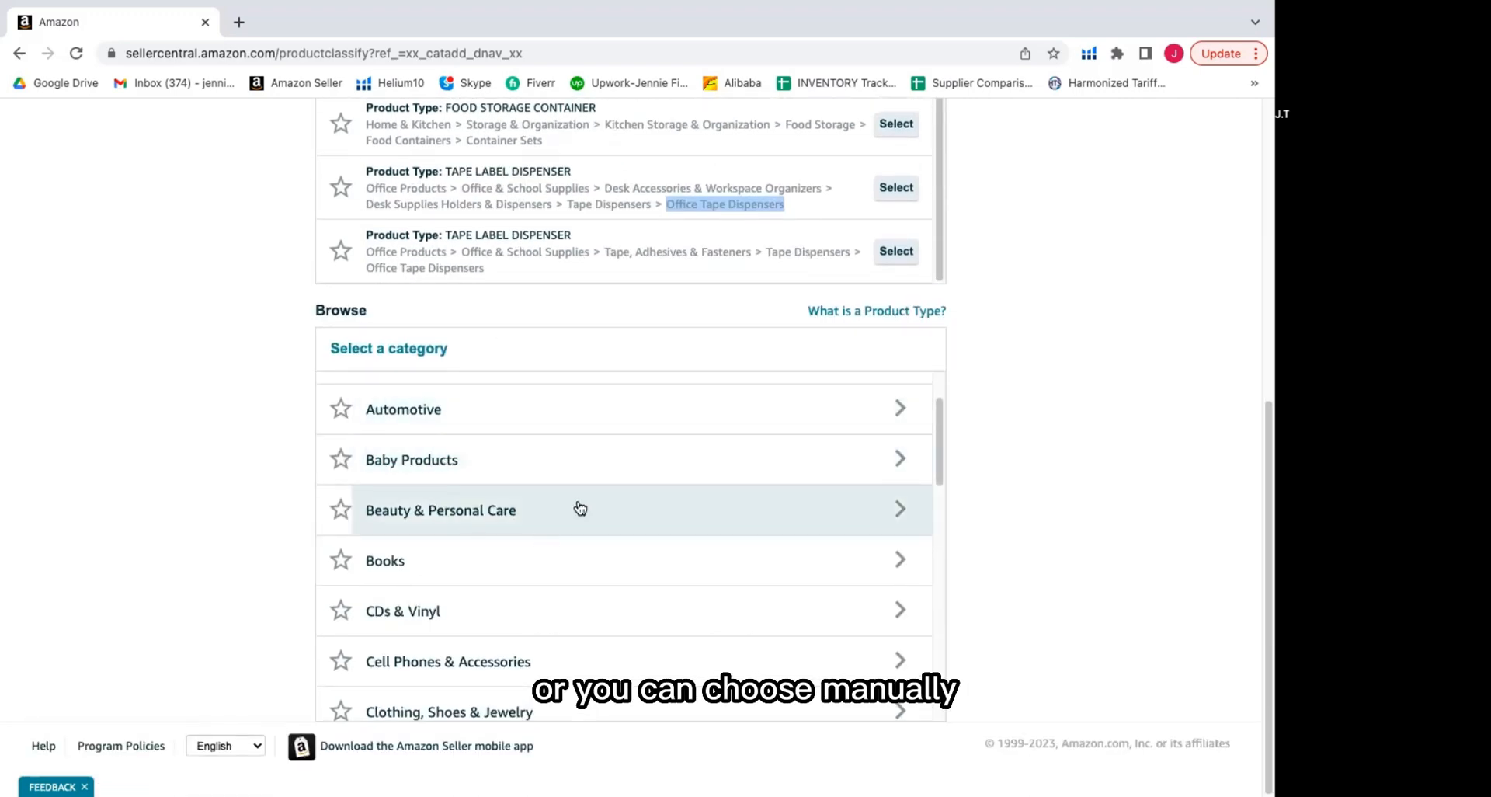
pyautogui.scroll(-2, 682, 538)
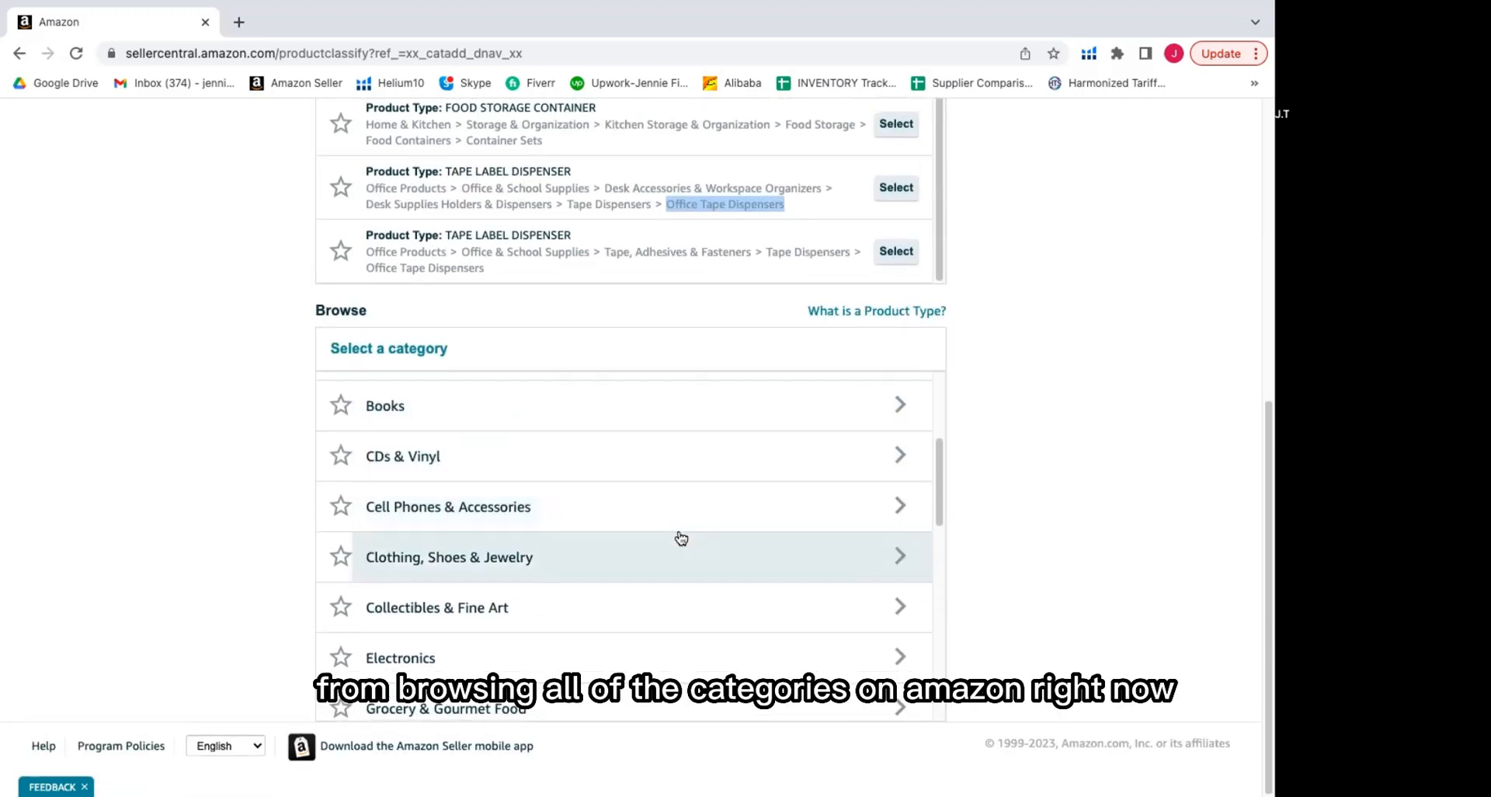
pyautogui.scroll(-6, 682, 538)
pyautogui.scroll(-1, 706, 599)
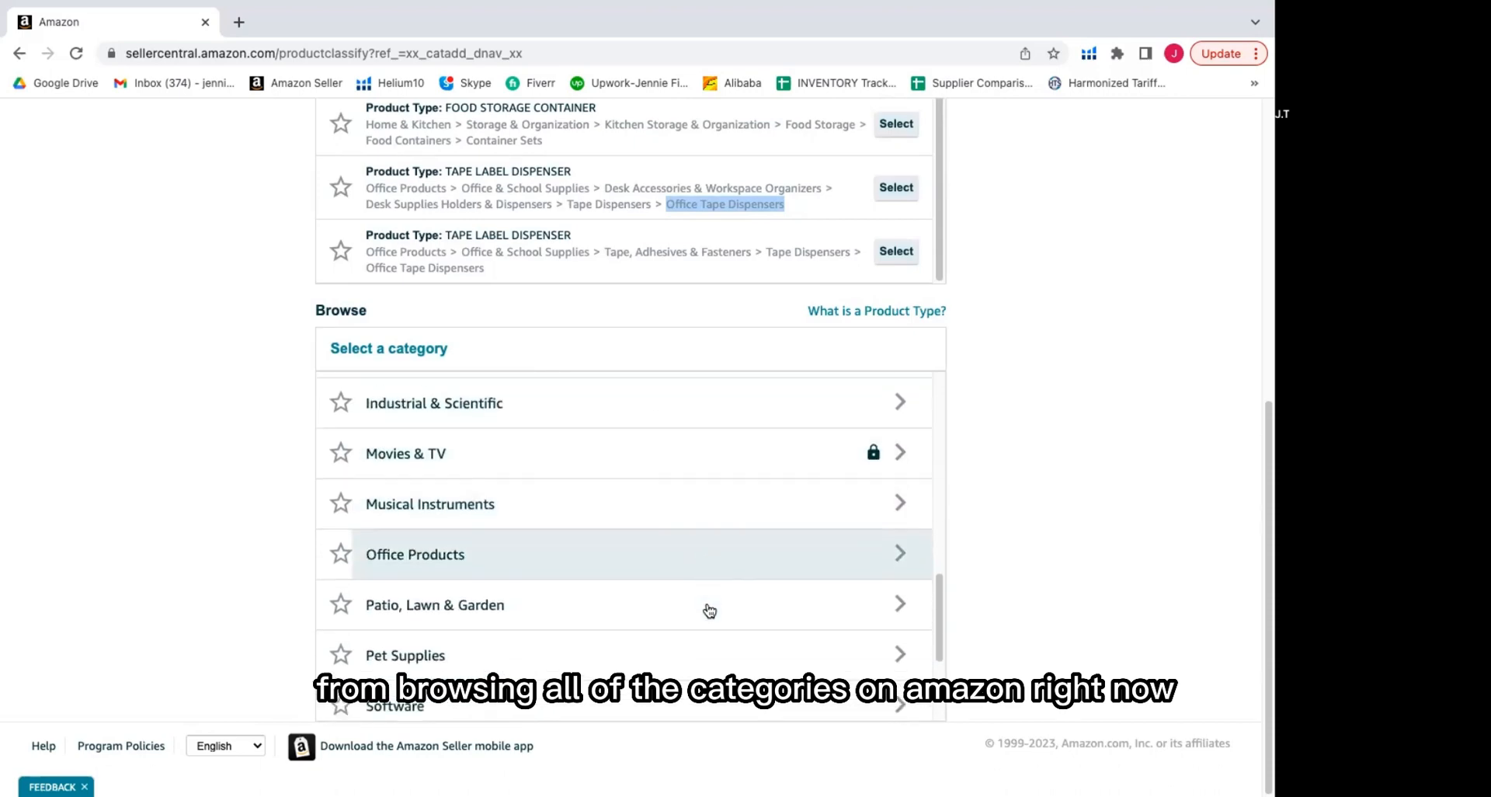
pyautogui.scroll(-2, 709, 610)
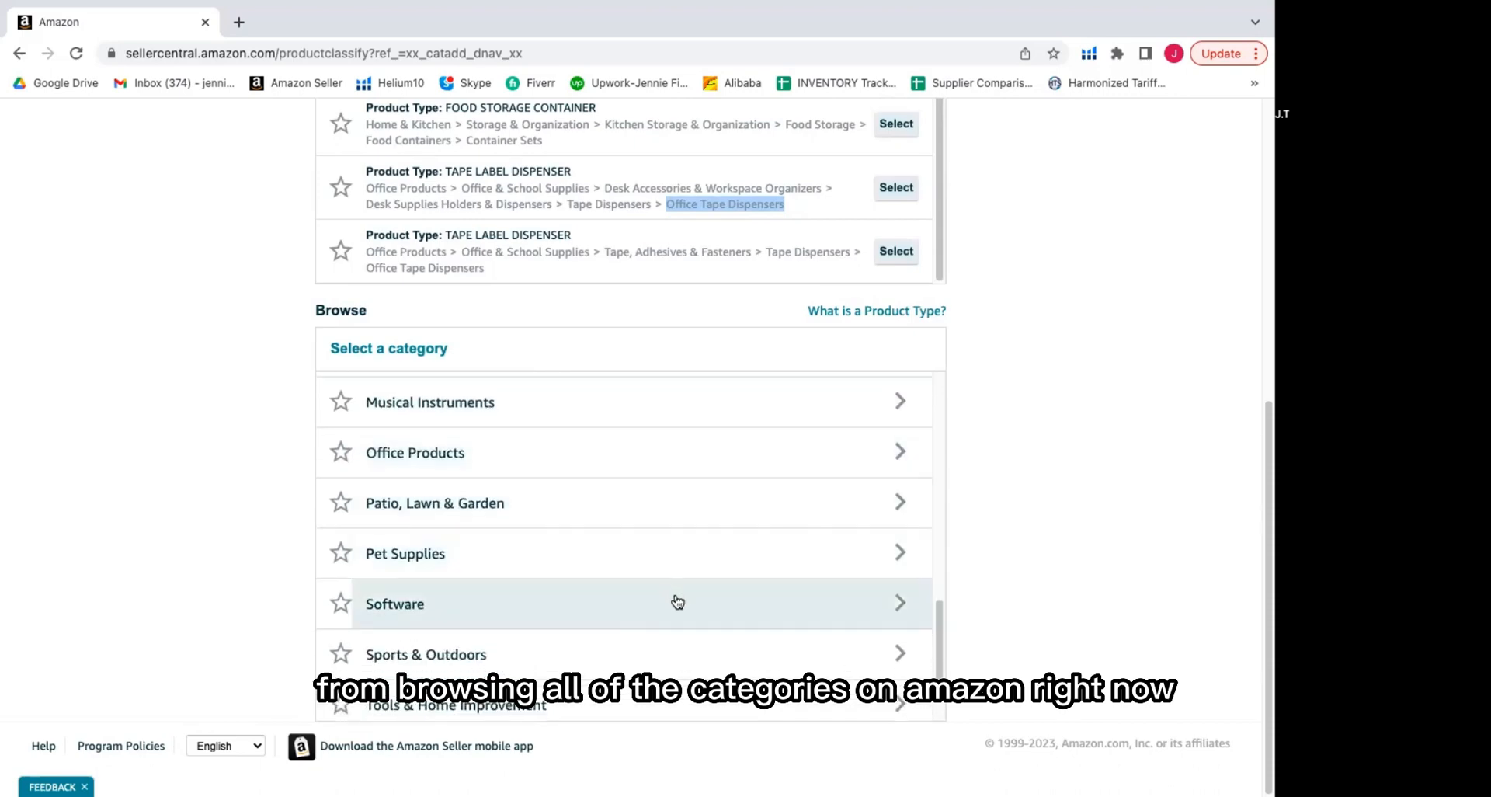
pyautogui.scroll(7, 660, 582)
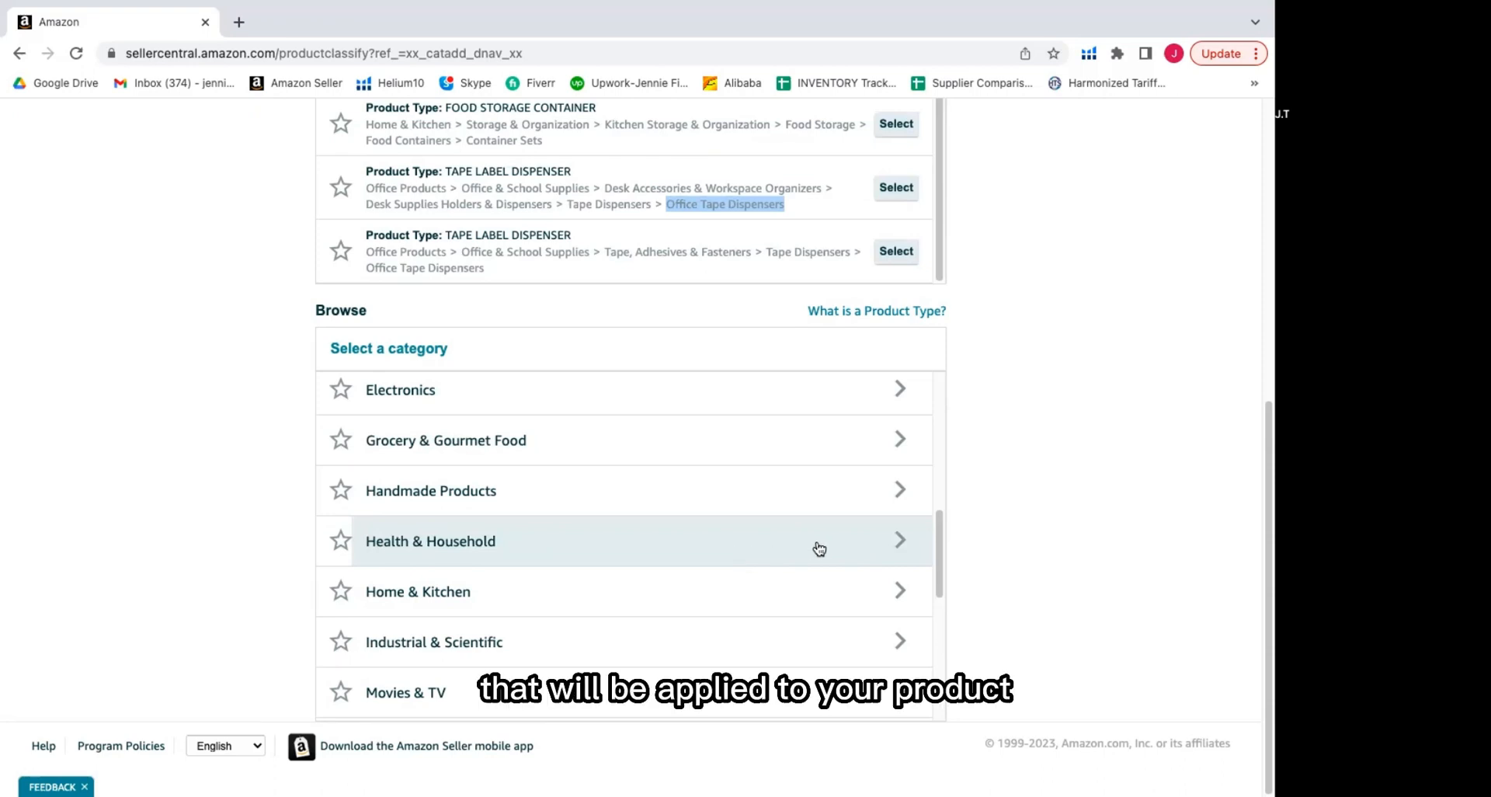
pyautogui.scroll(-2, 435, 526)
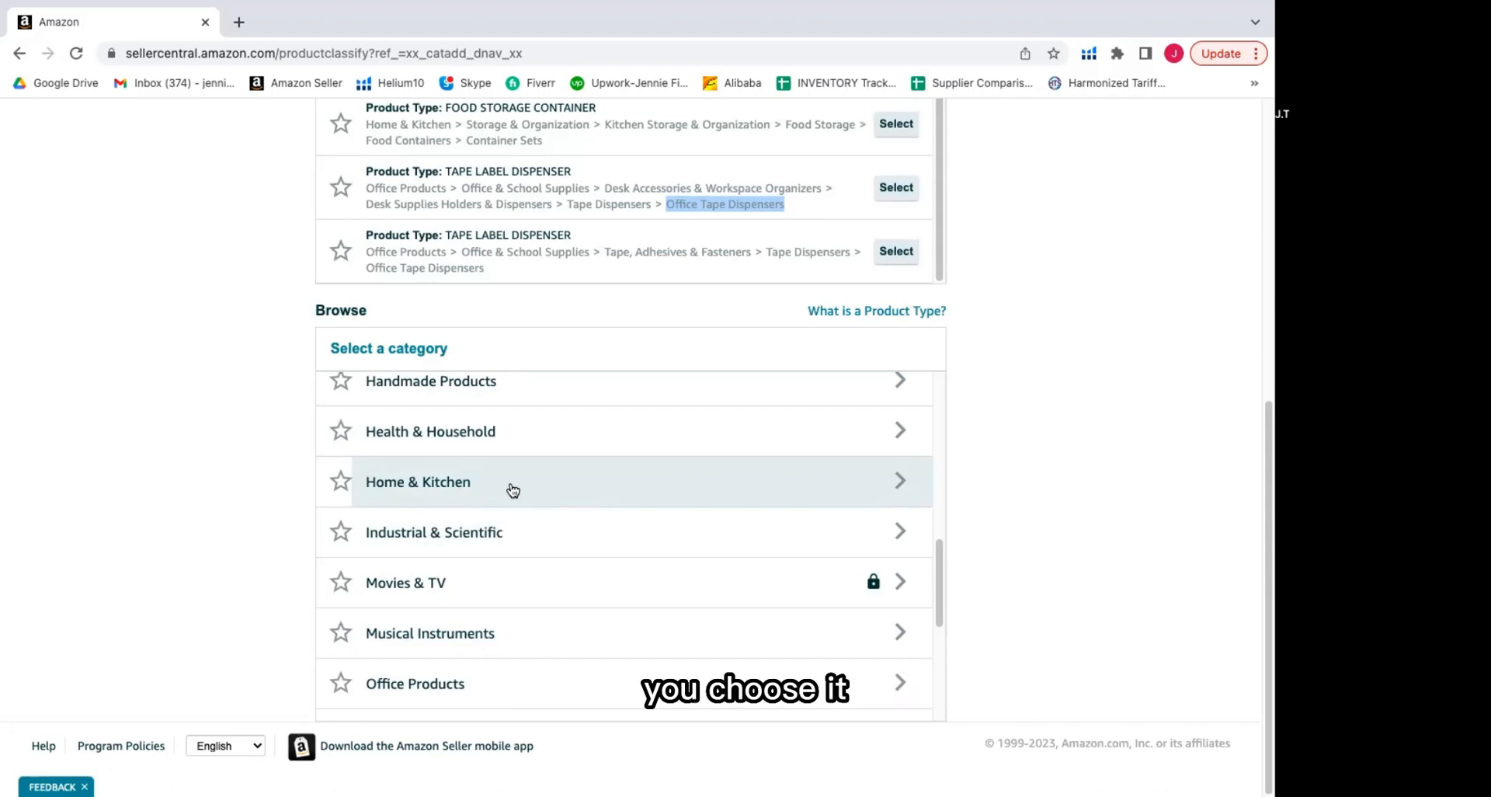
pyautogui.click(553, 487)
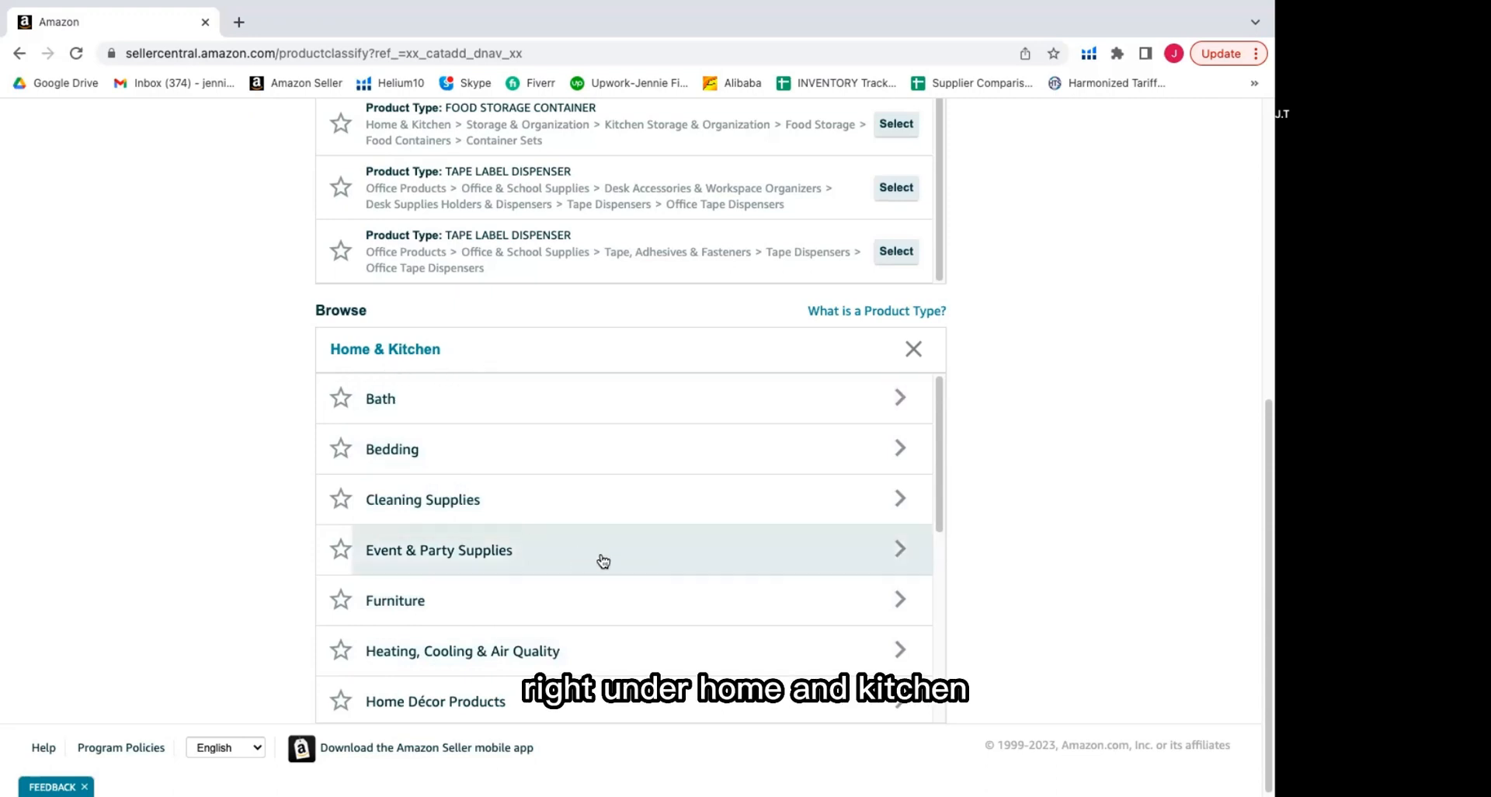
pyautogui.scroll(-5, 629, 600)
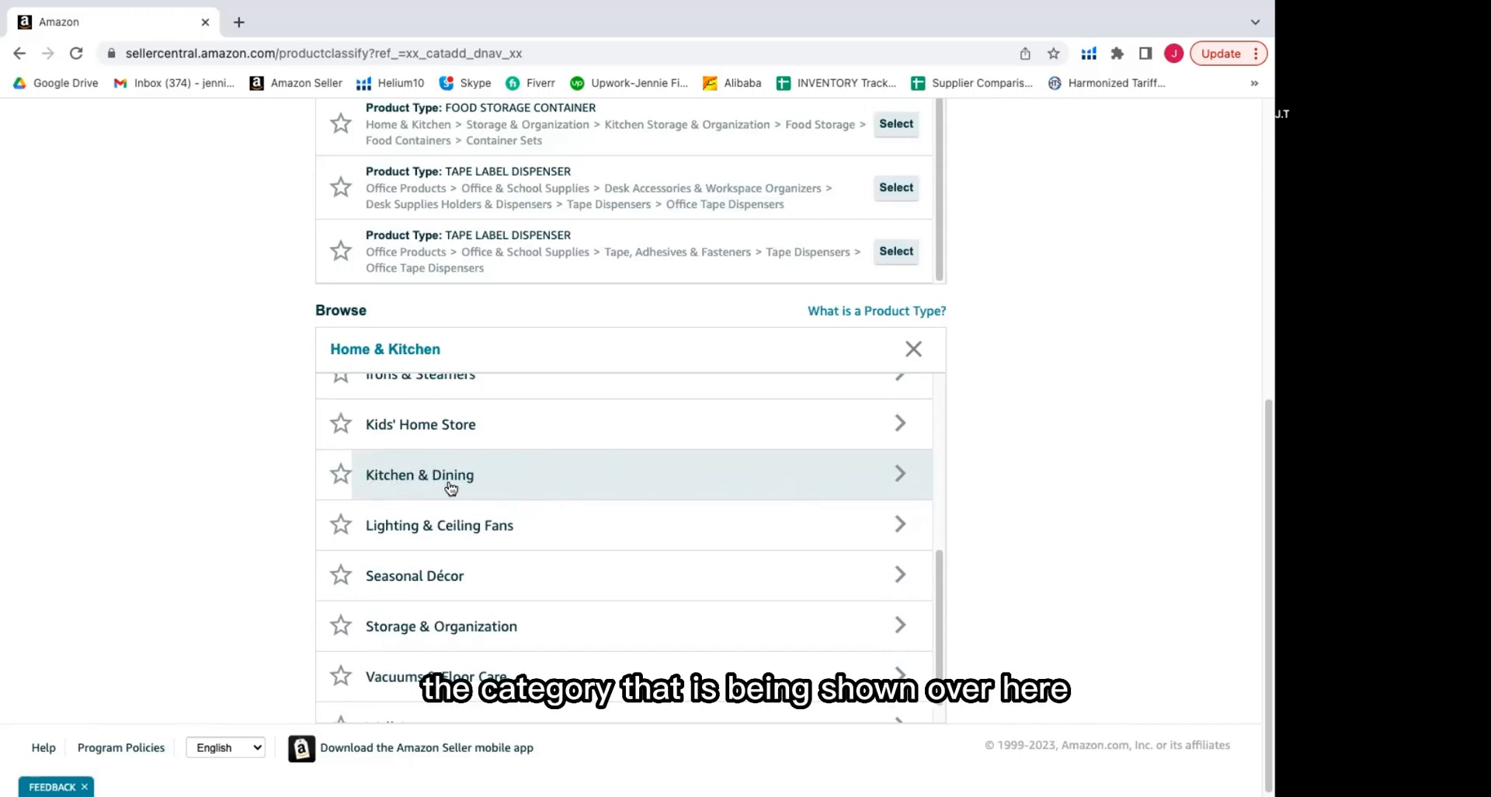
pyautogui.click(899, 476)
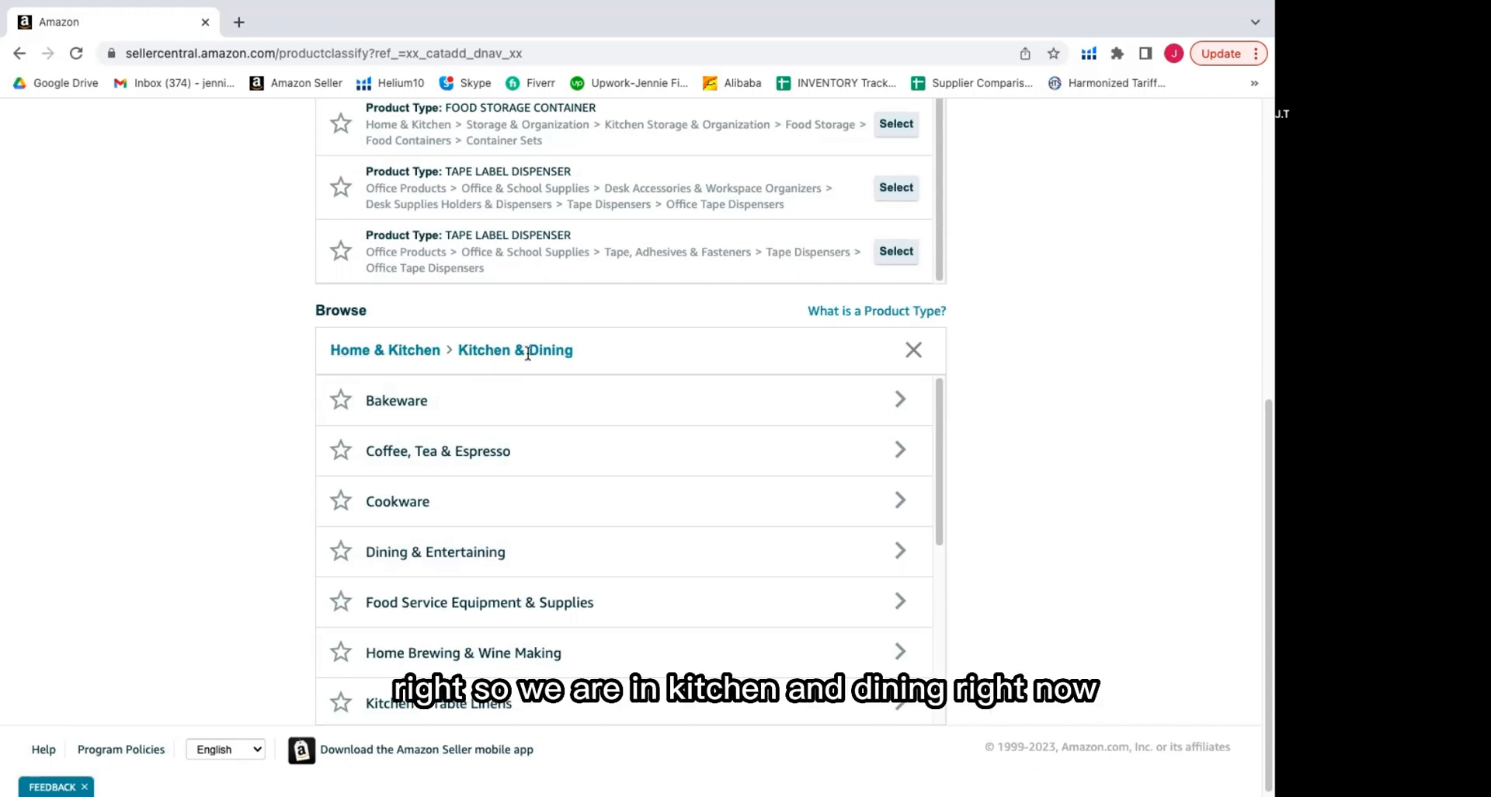
# Step: Drill down from Kitchen & Dining into the Storage & Organization subcategory
pyautogui.scroll(-1, 574, 520)
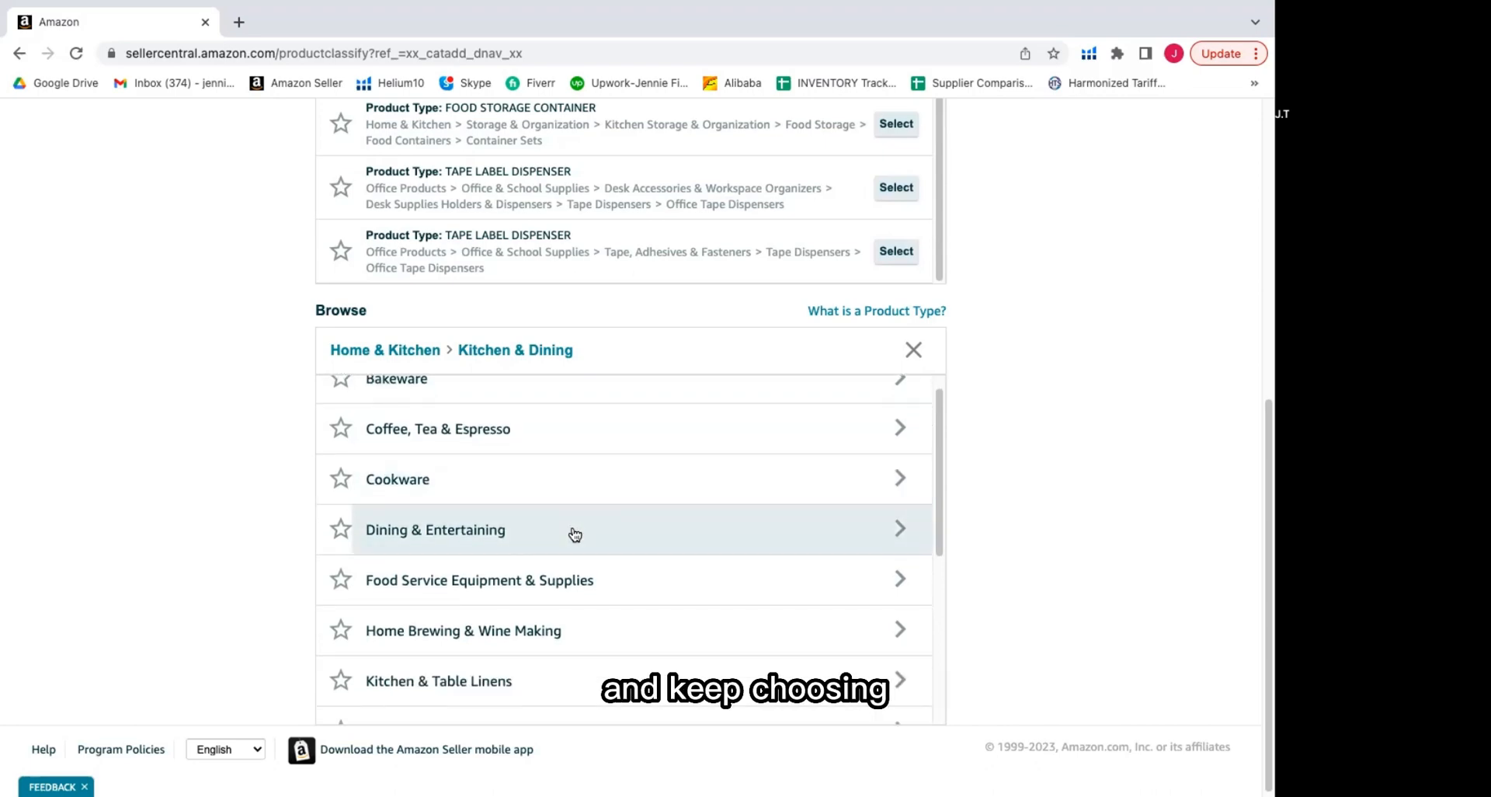
pyautogui.scroll(-5, 672, 579)
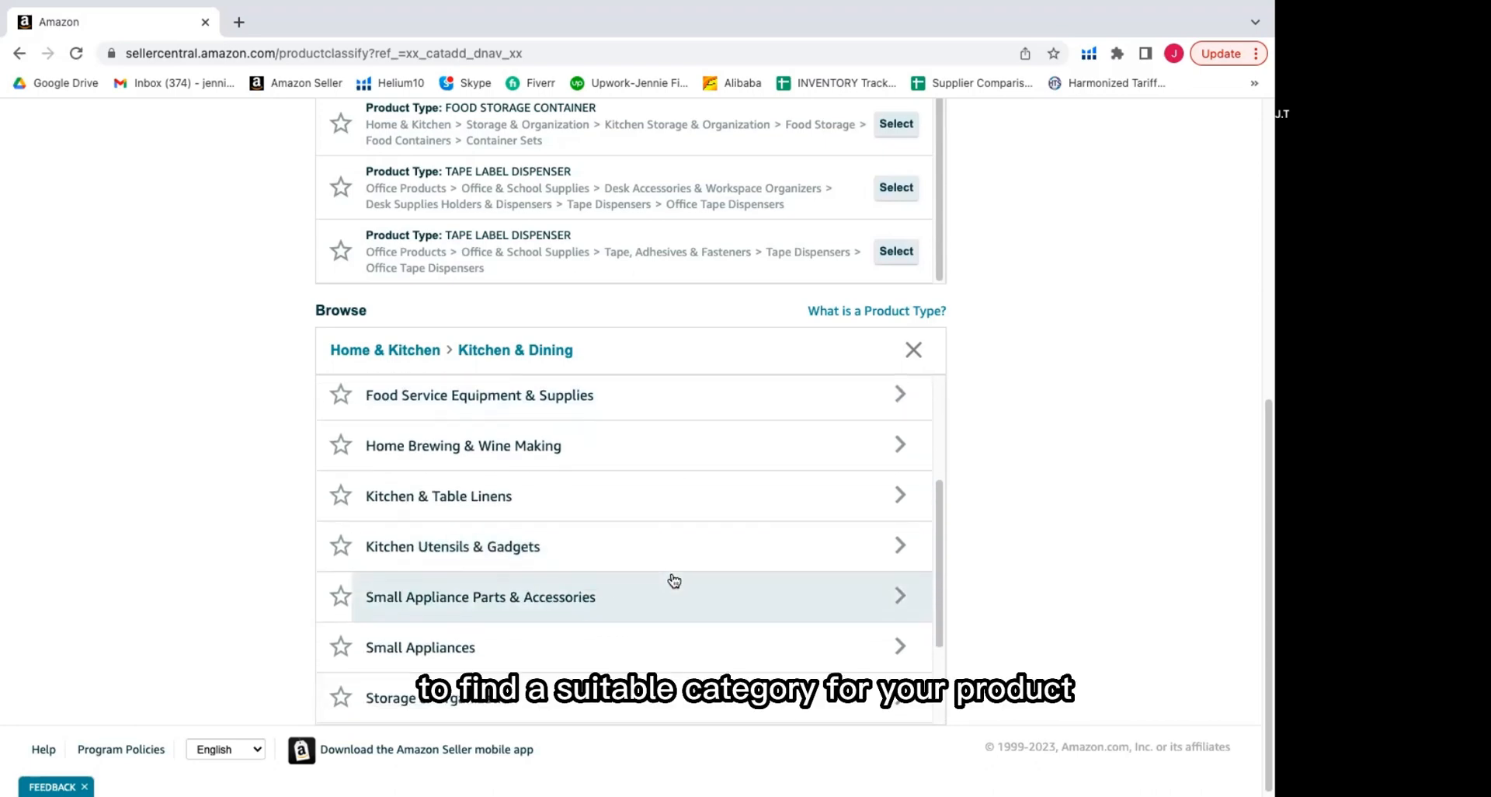
pyautogui.scroll(-4, 674, 581)
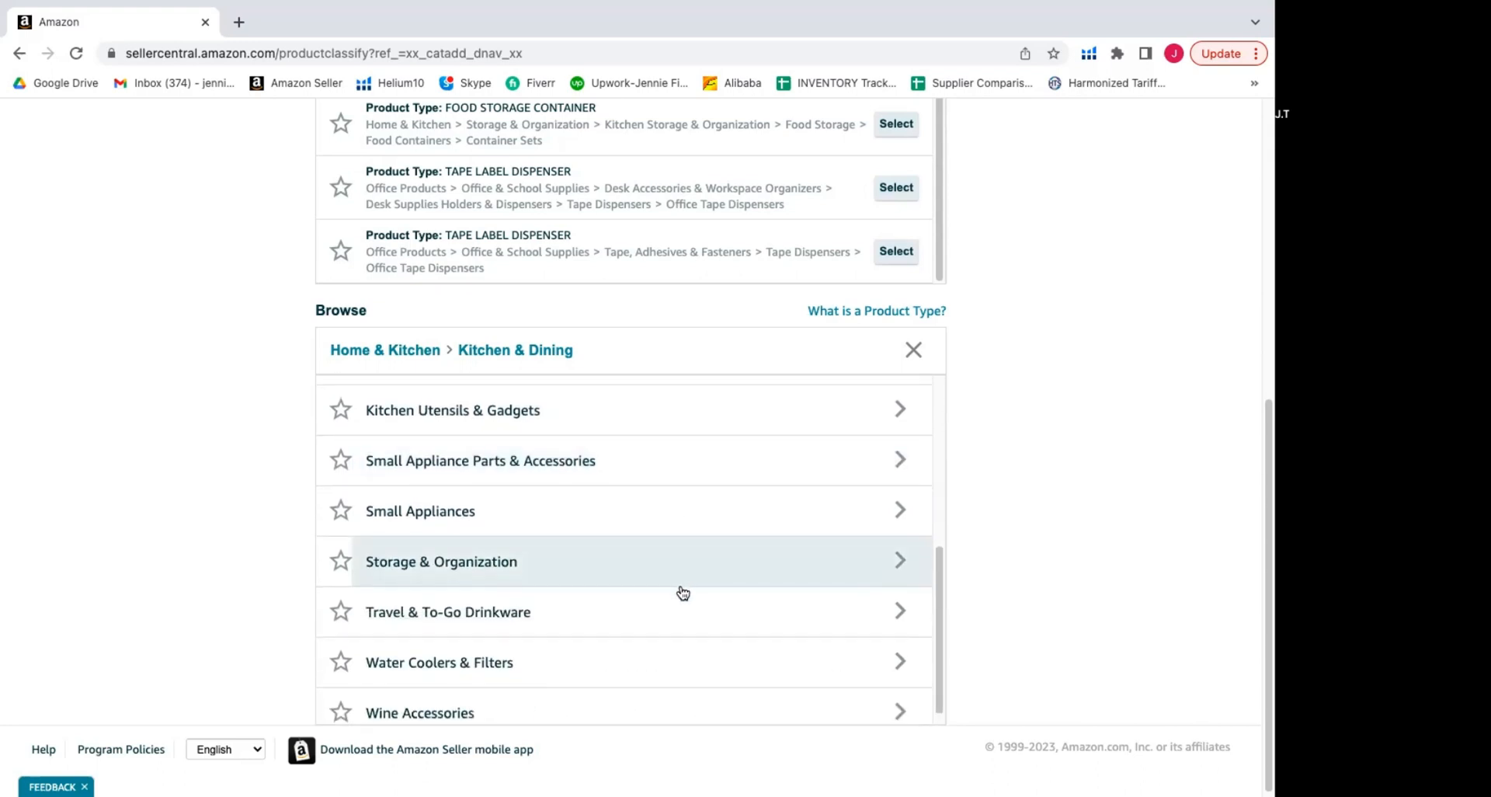
pyautogui.scroll(-1, 683, 593)
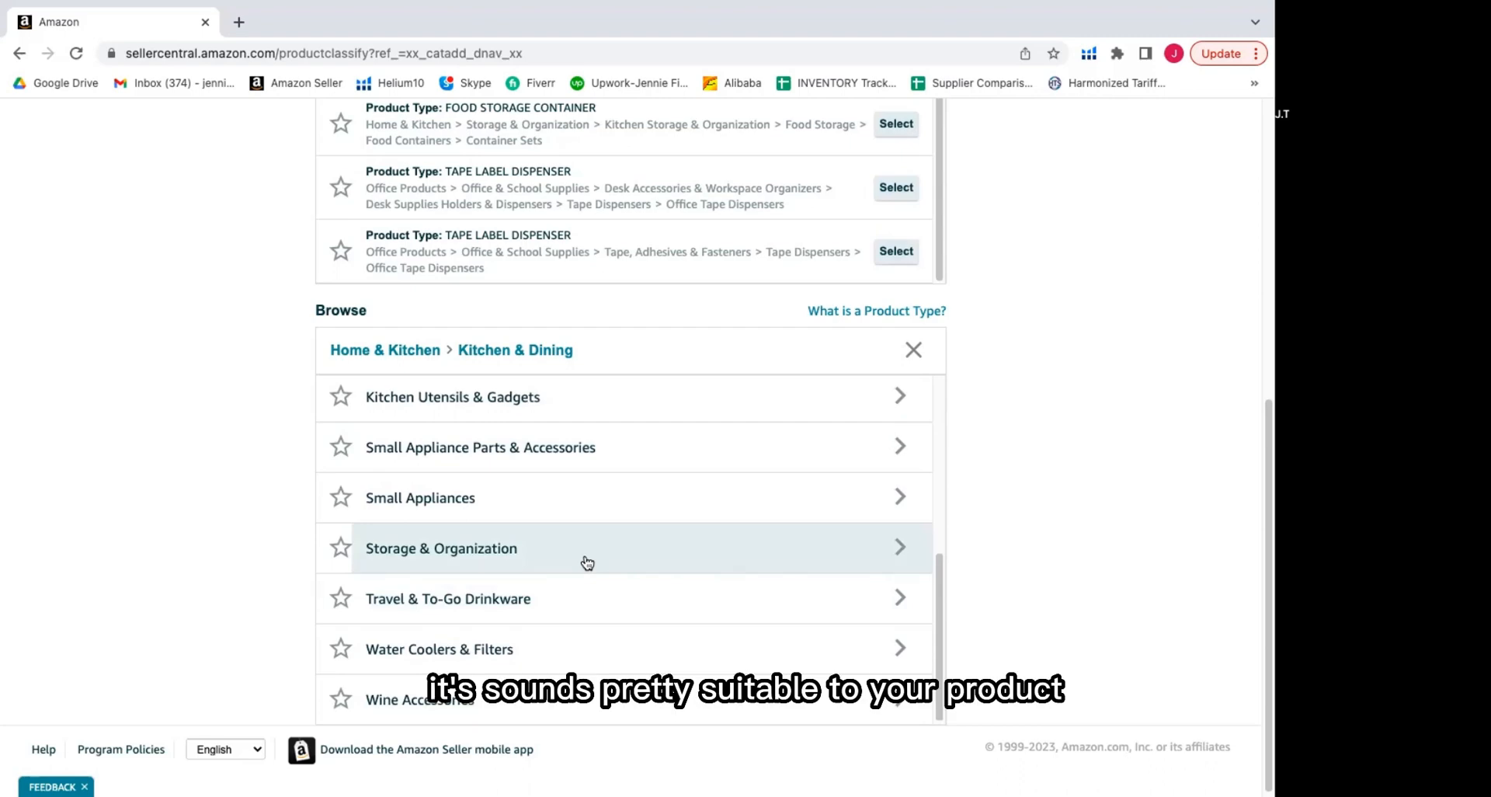
pyautogui.click(900, 546)
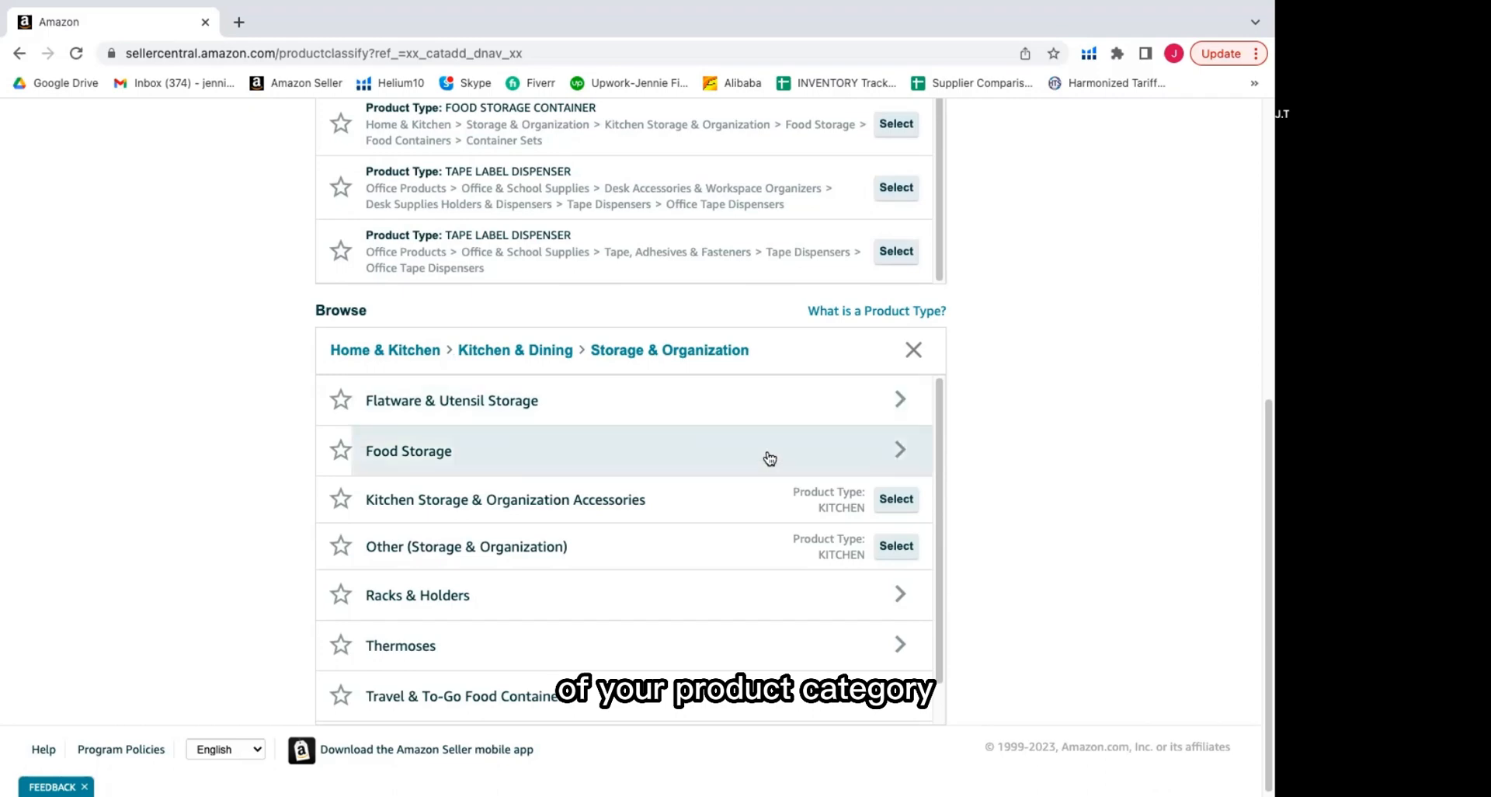
# Step: Select Other (Storage & Organization), product type KITCHEN, as the product's category
pyautogui.scroll(-1, 831, 663)
pyautogui.scroll(1, 830, 662)
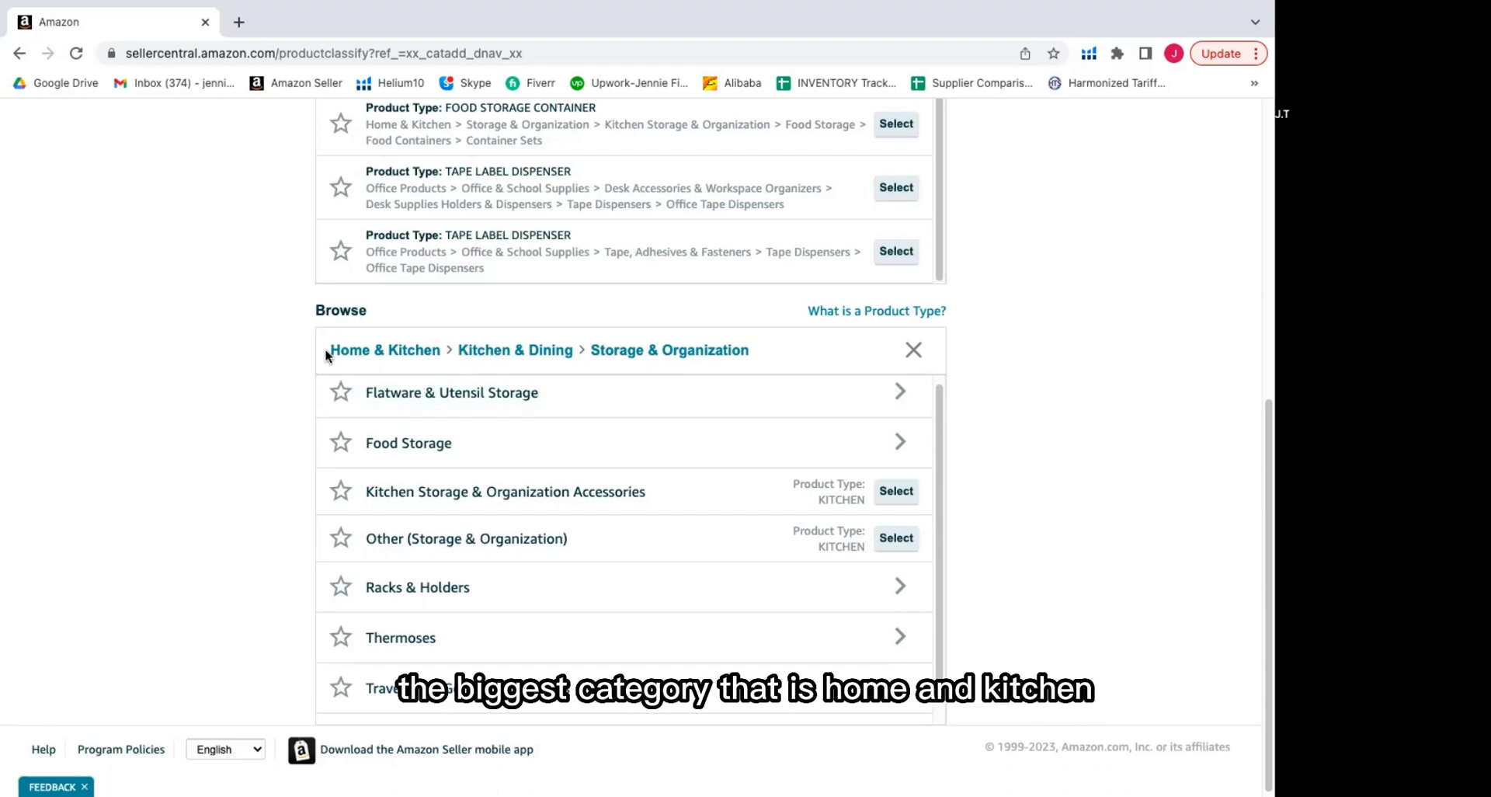
pyautogui.click(896, 539)
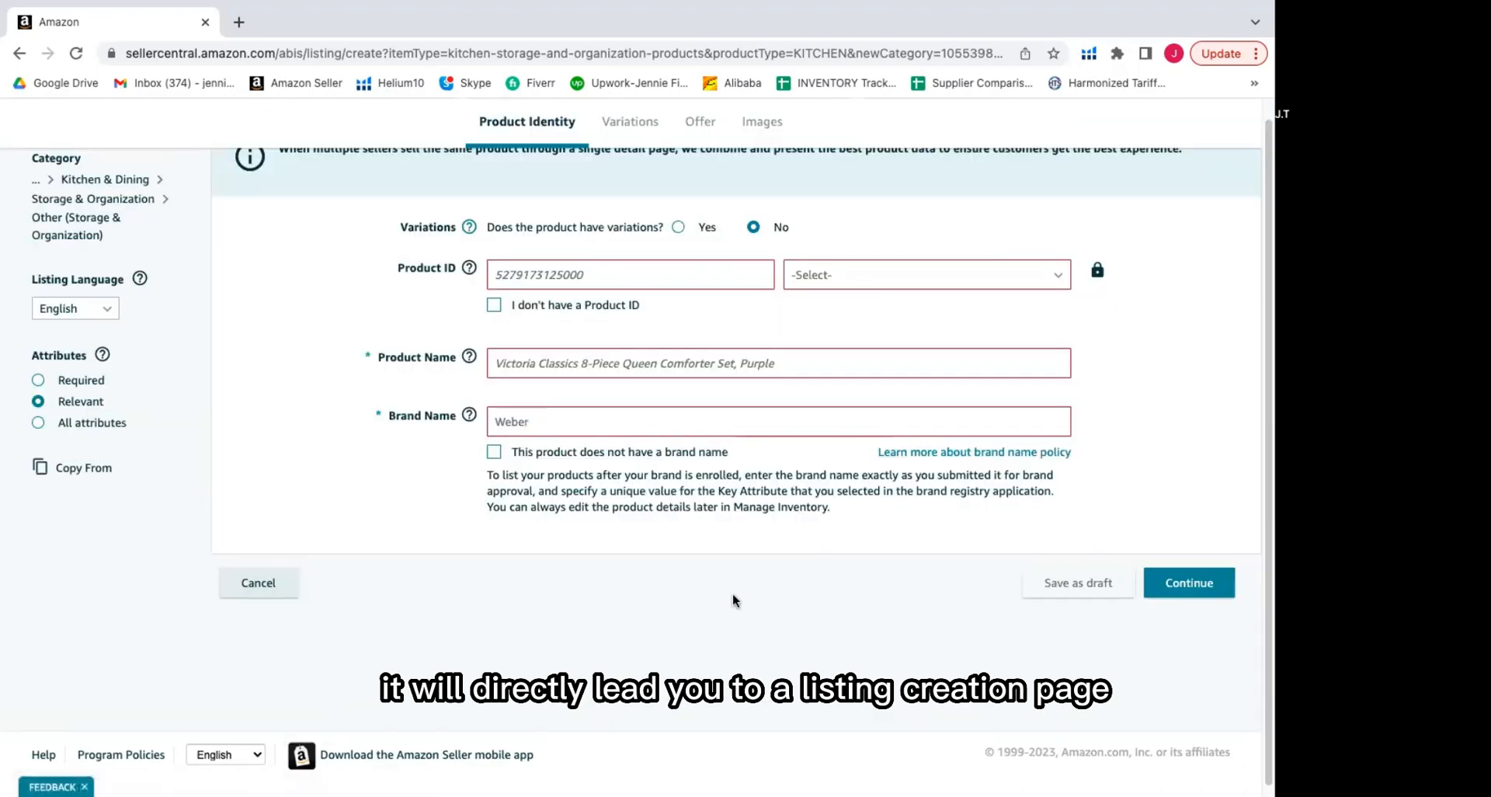
# Step: Declare that the product has variations and choose Color as the attribute that differs across variants
pyautogui.scroll(1, 734, 600)
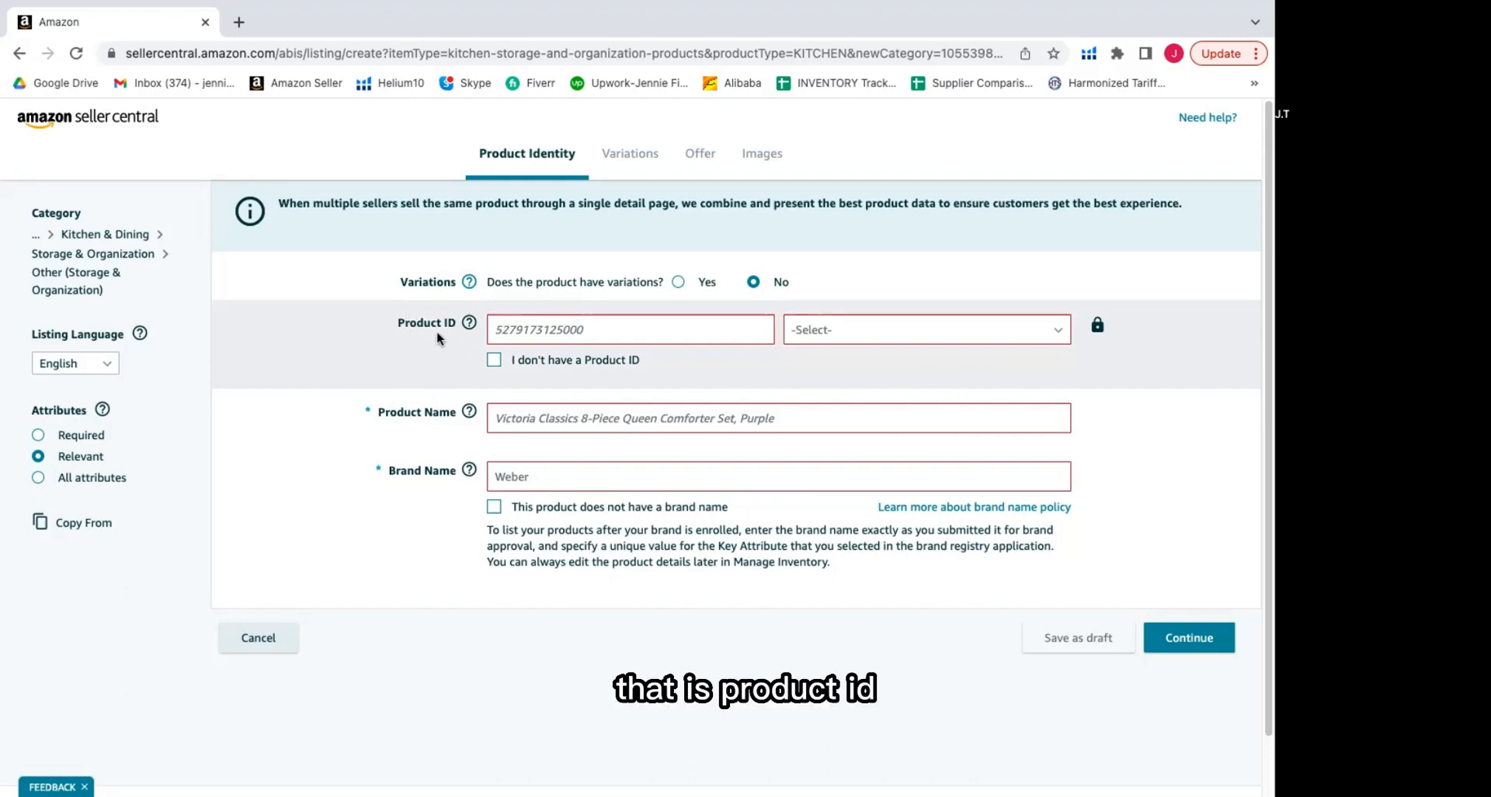
pyautogui.moveTo(462, 336)
pyautogui.click(890, 334)
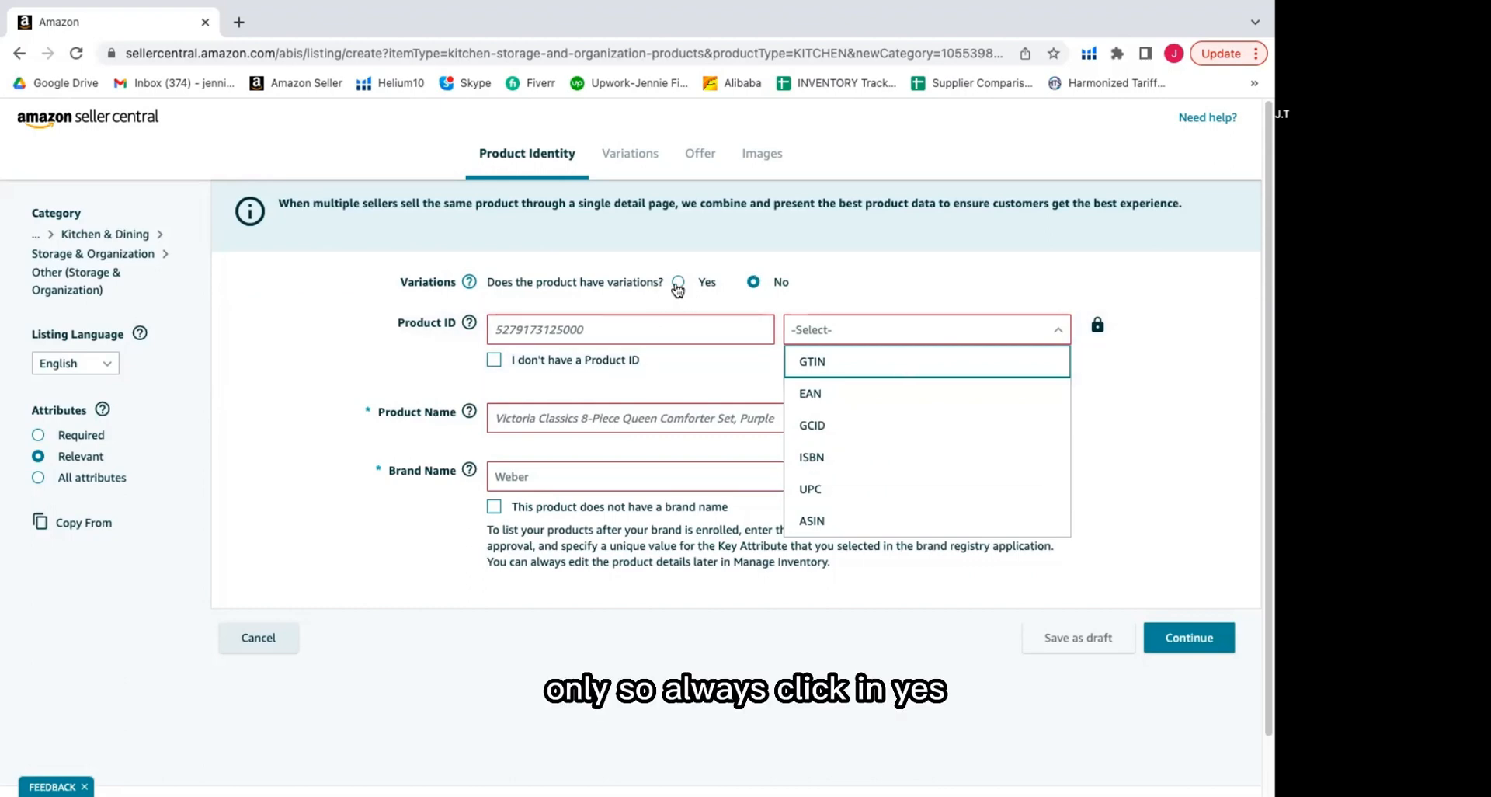
pyautogui.click(678, 286)
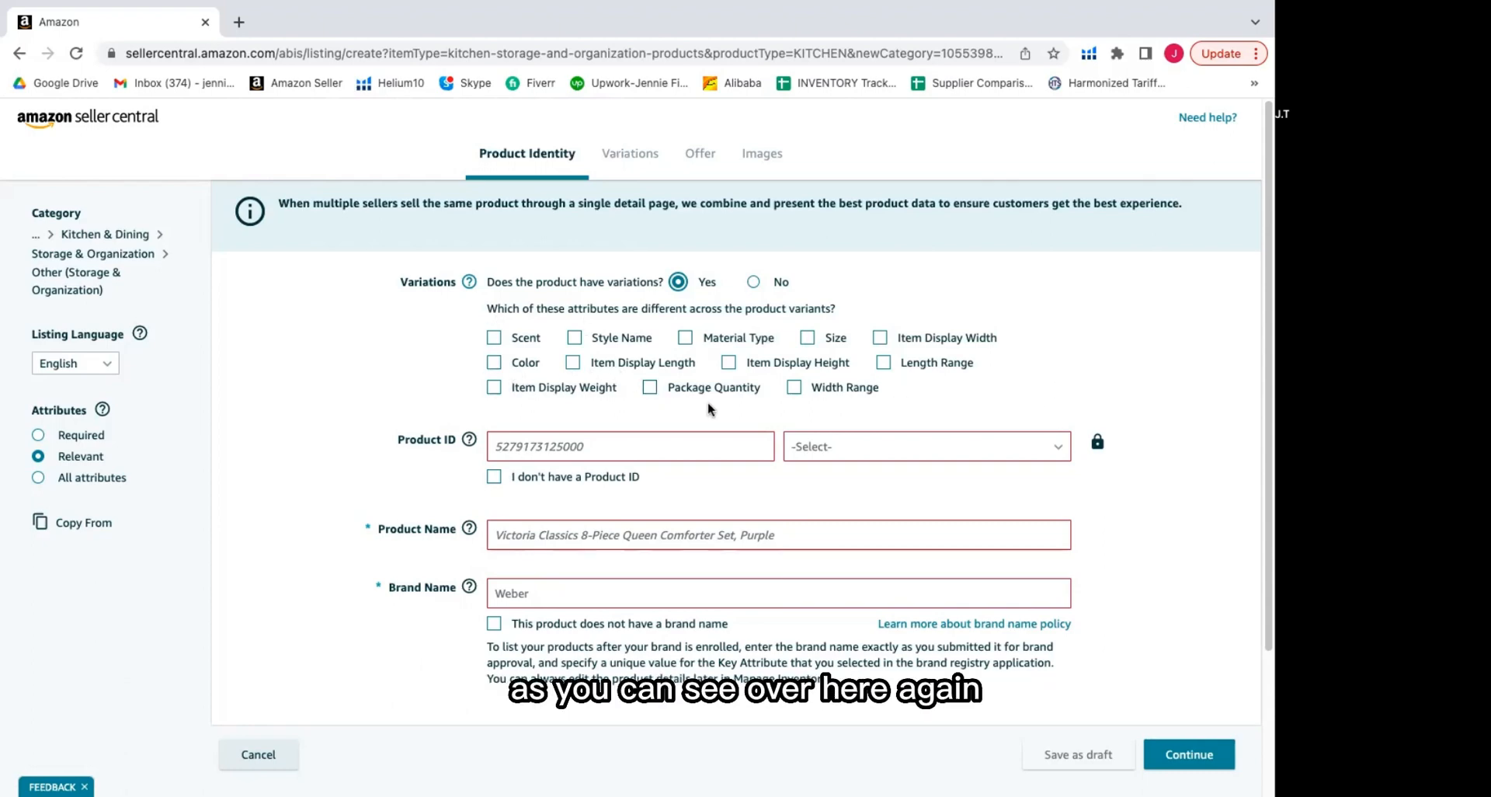
pyautogui.moveTo(39, 289)
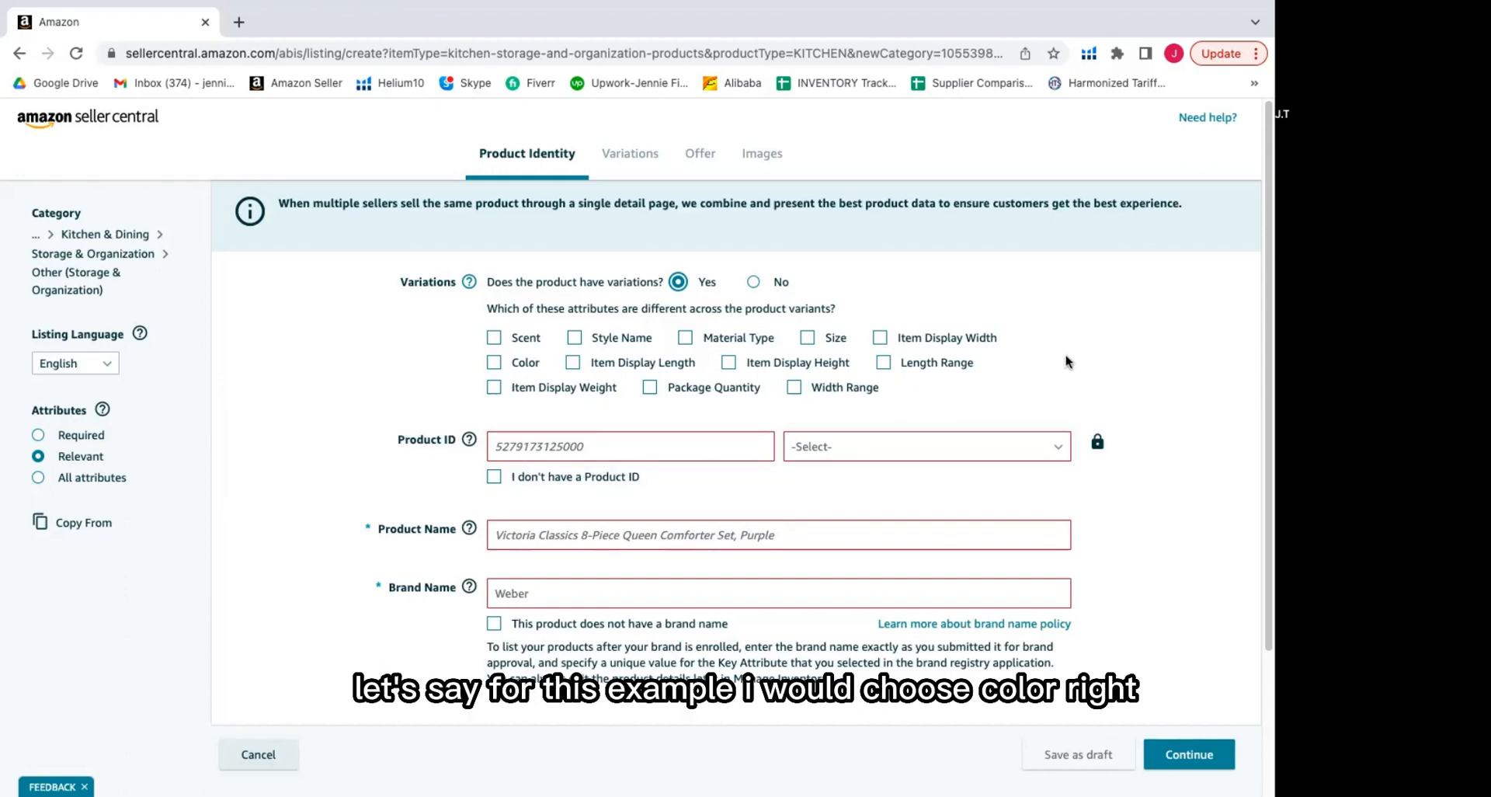
pyautogui.click(494, 363)
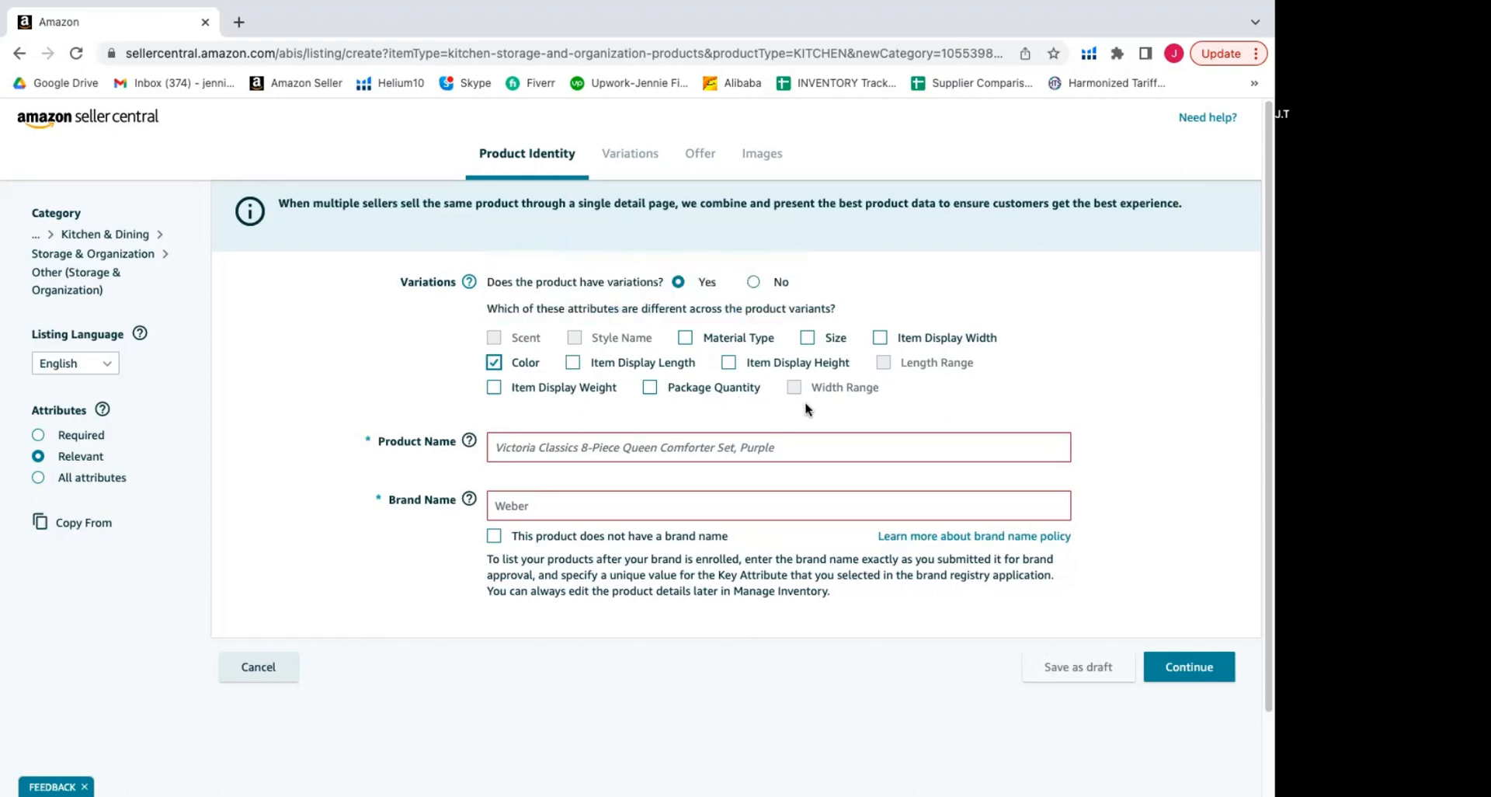
pyautogui.moveTo(826, 393)
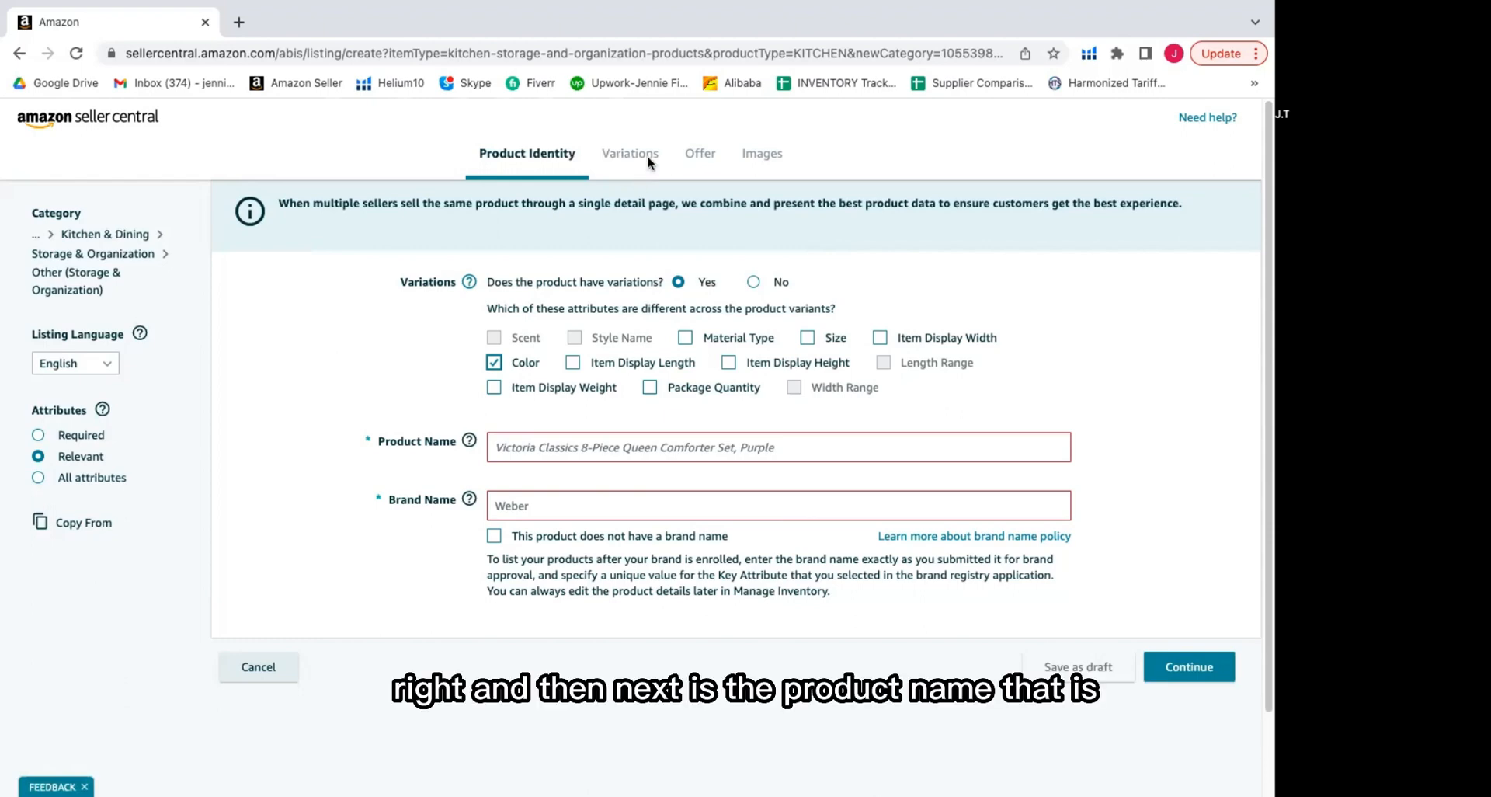
# Step: Name the product "Food Wrap Dispenser Blue", mark it as having no brand name, and continue to the variation details
pyautogui.click(526, 448)
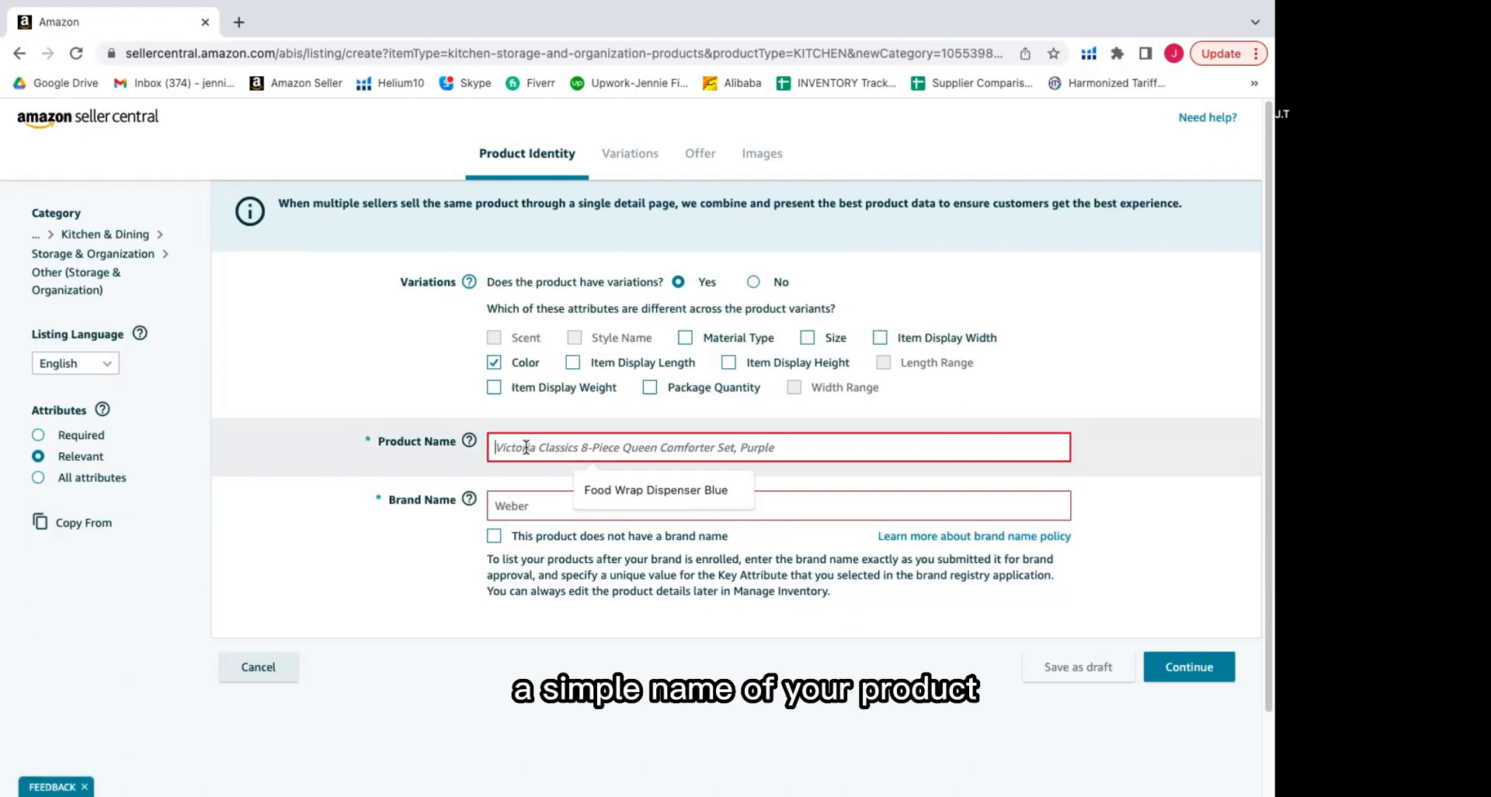
pyautogui.click(656, 491)
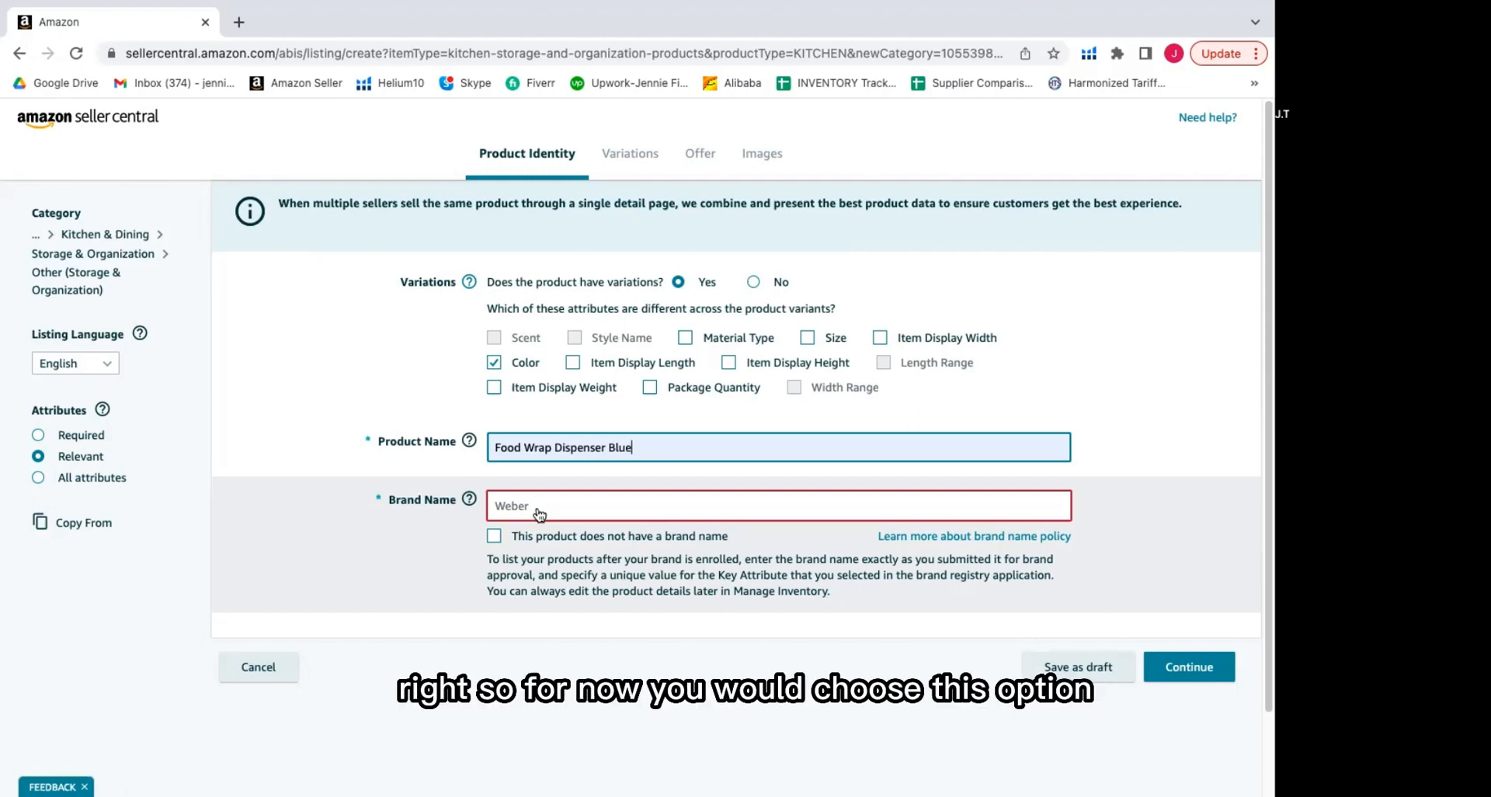
pyautogui.click(494, 537)
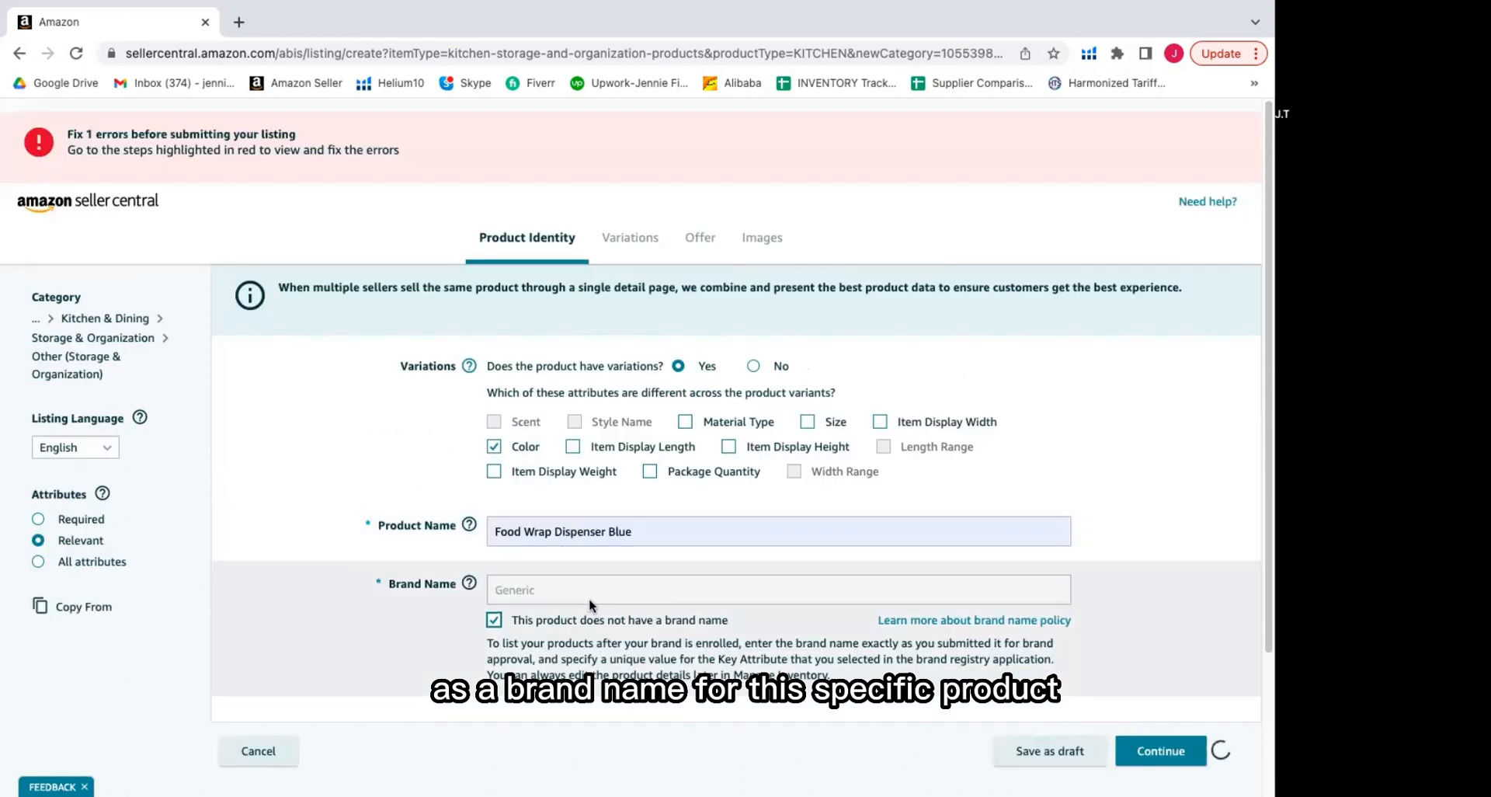
pyautogui.scroll(-1, 590, 598)
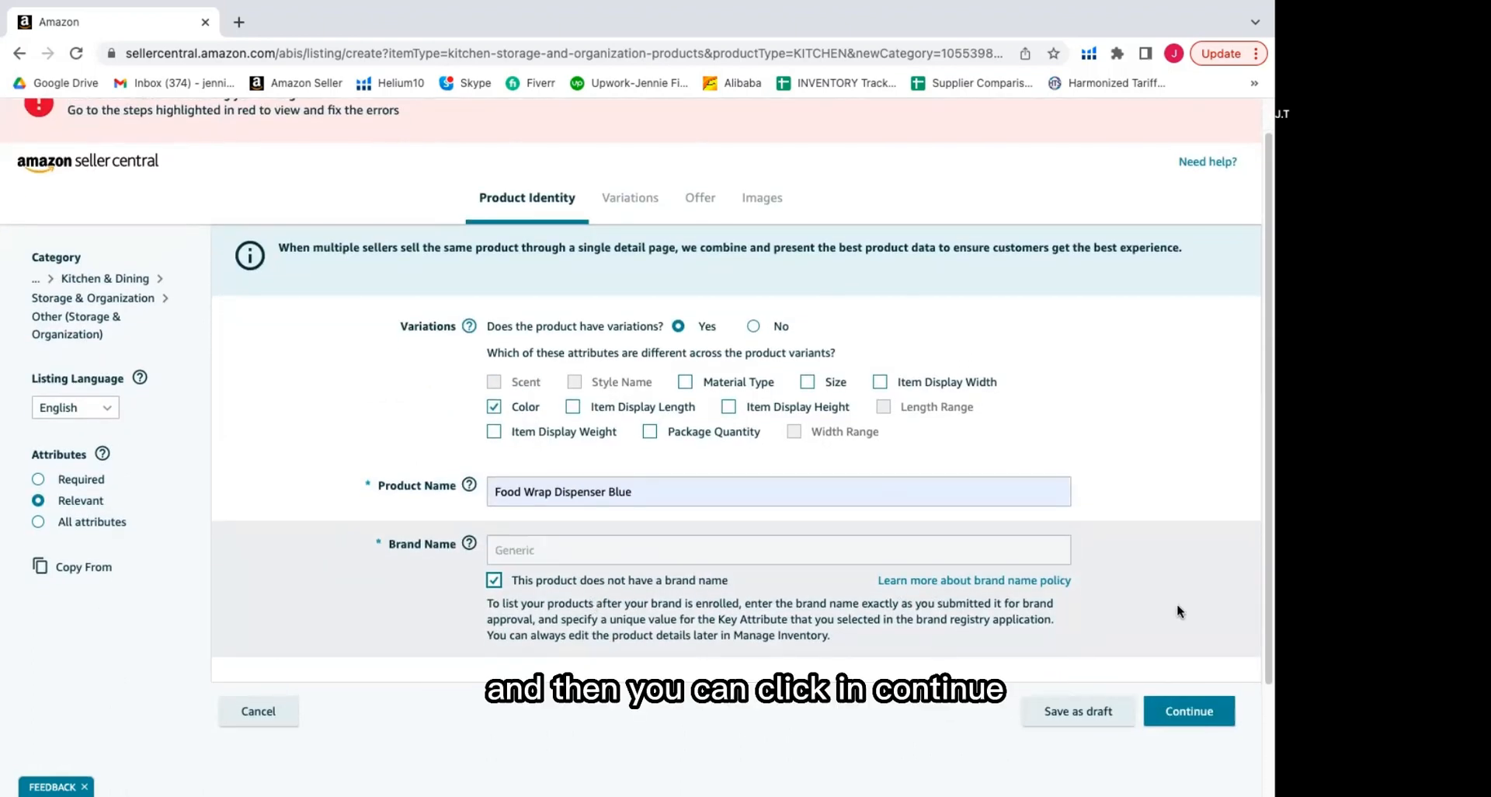
pyautogui.click(1188, 710)
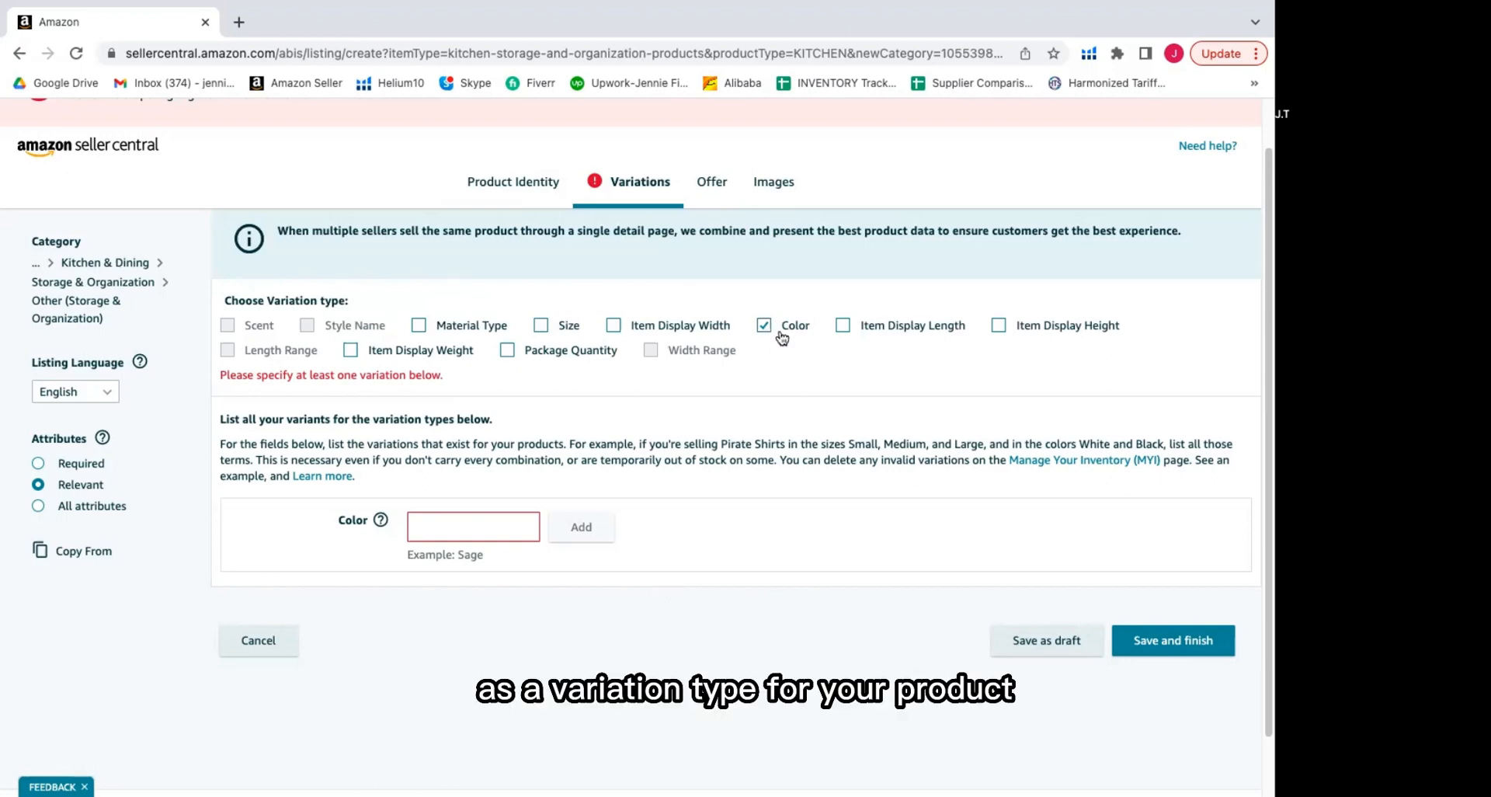
# Step: Add Blue as a color variant of the product
pyautogui.click(468, 529)
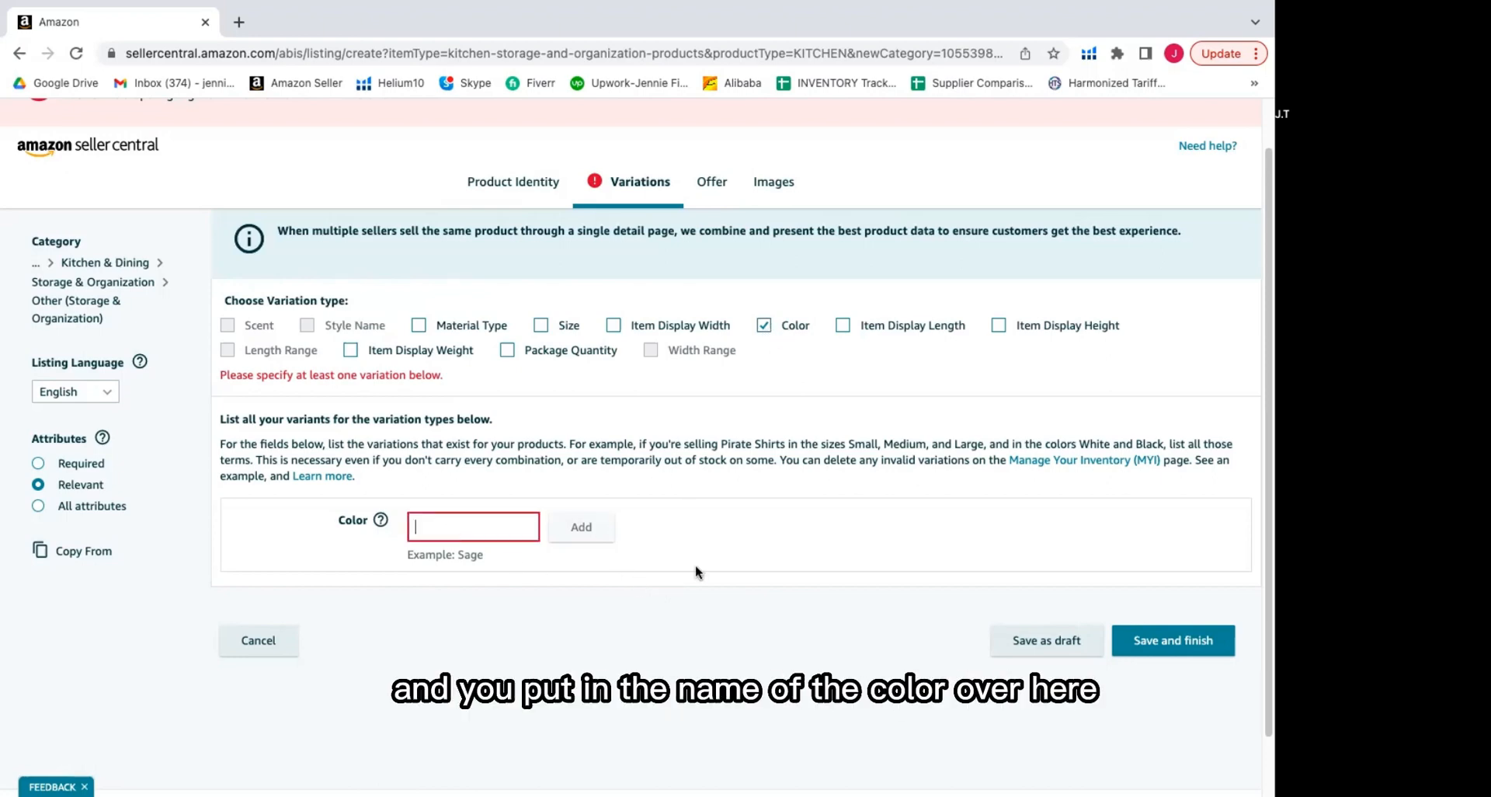
pyautogui.write('Blue')
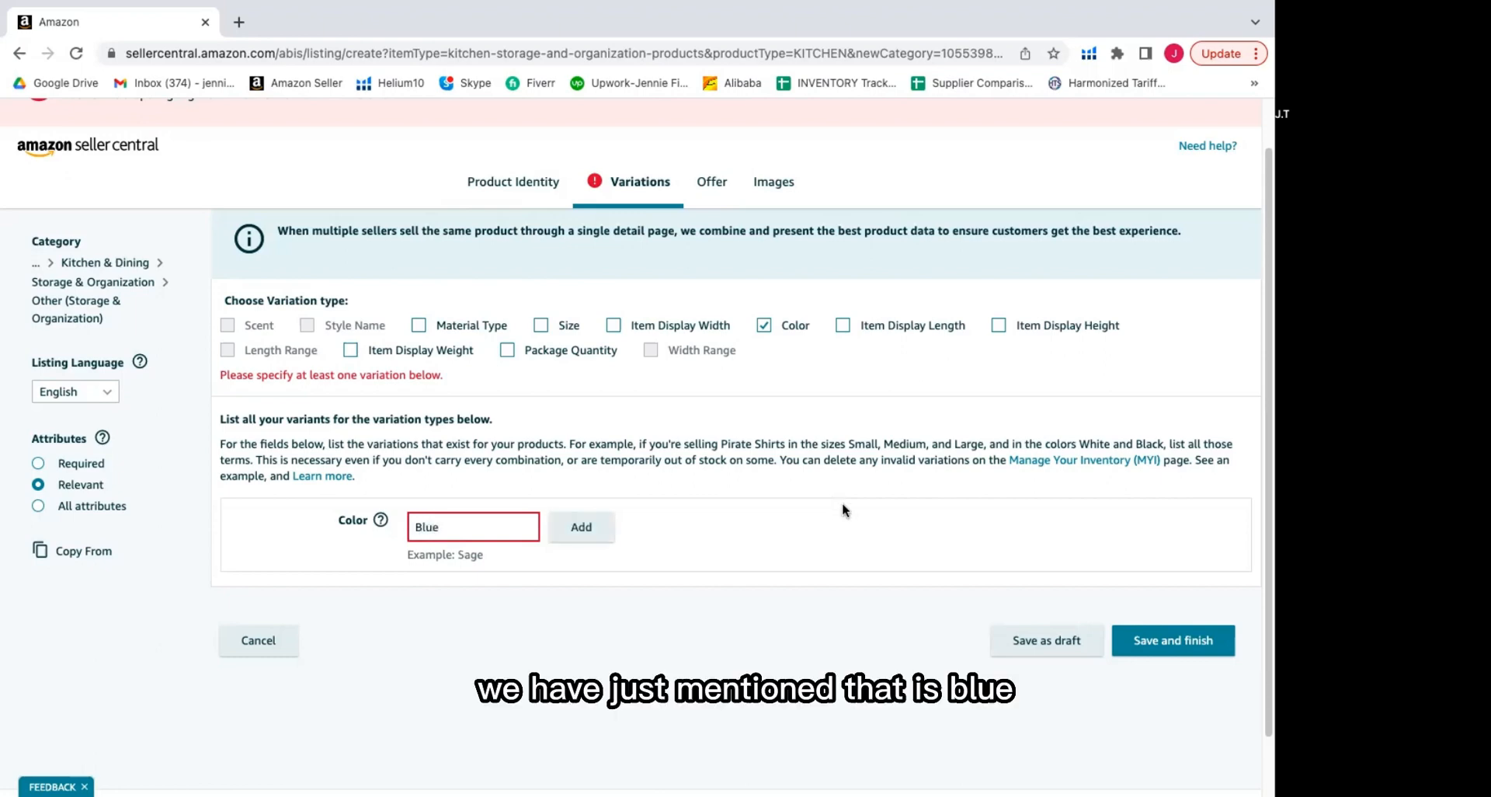
pyautogui.click(584, 544)
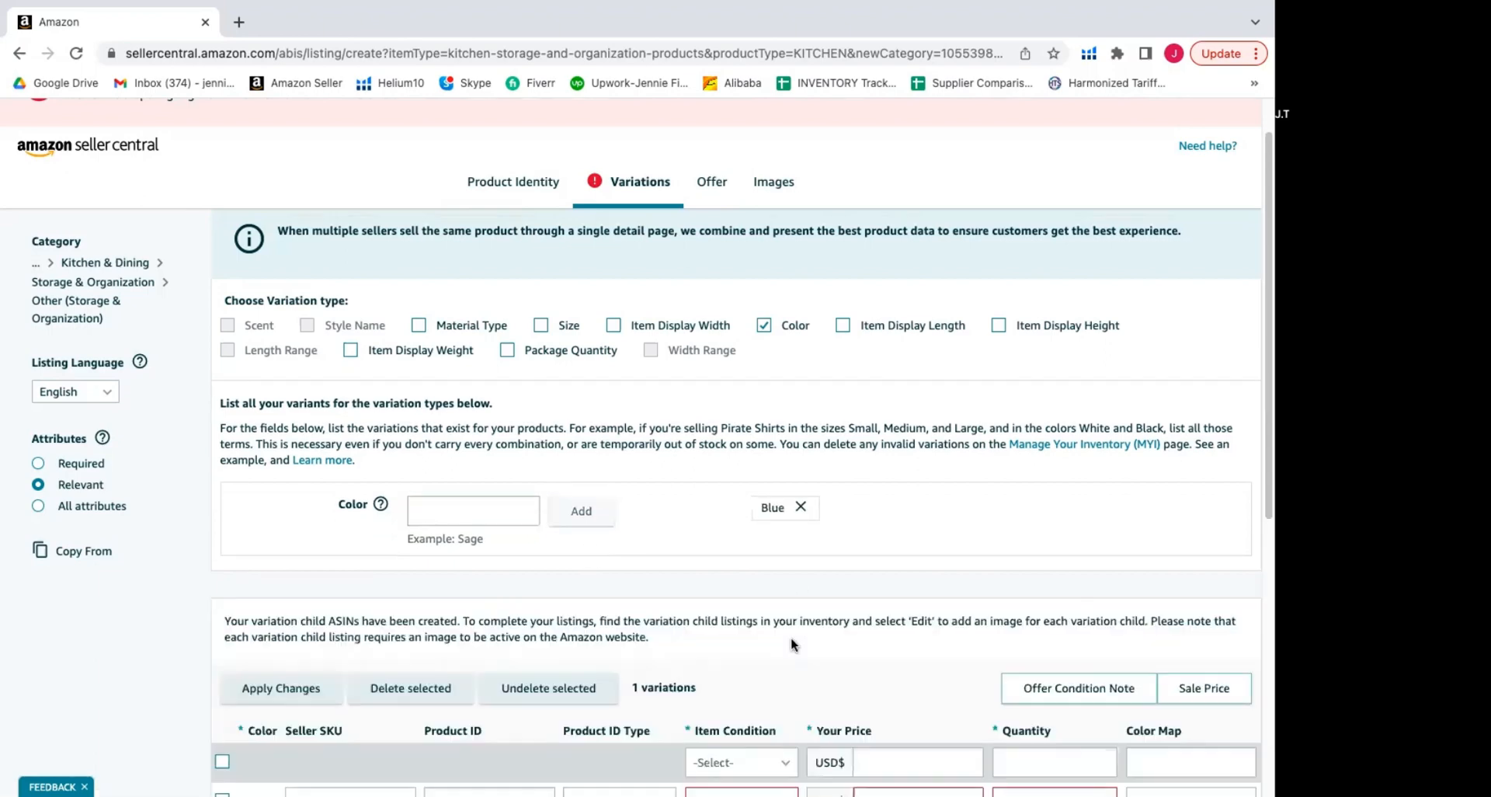
# Step: Set the product ID type of the Blue variation to UPC
pyautogui.scroll(-1, 791, 644)
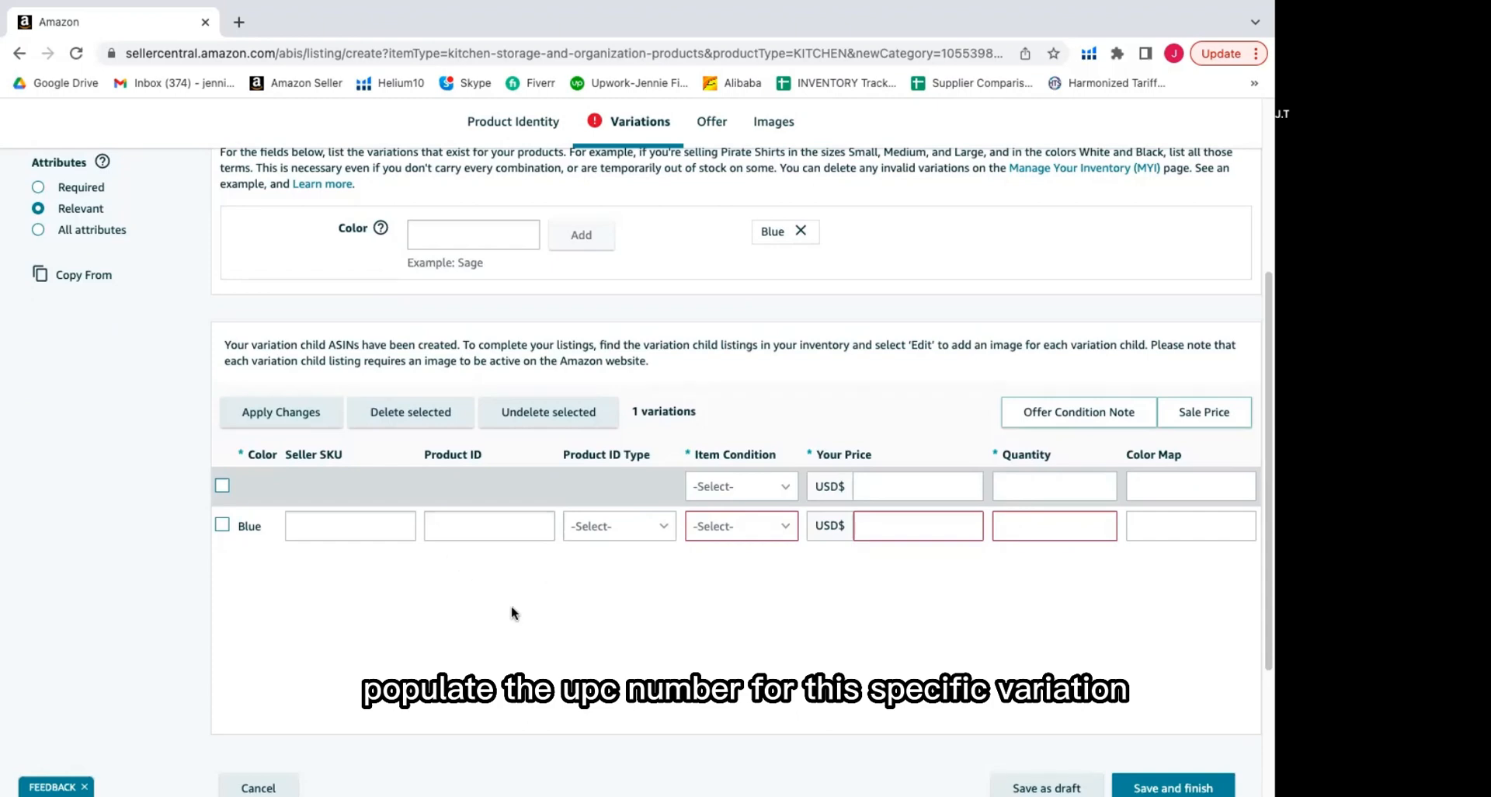
pyautogui.click(653, 528)
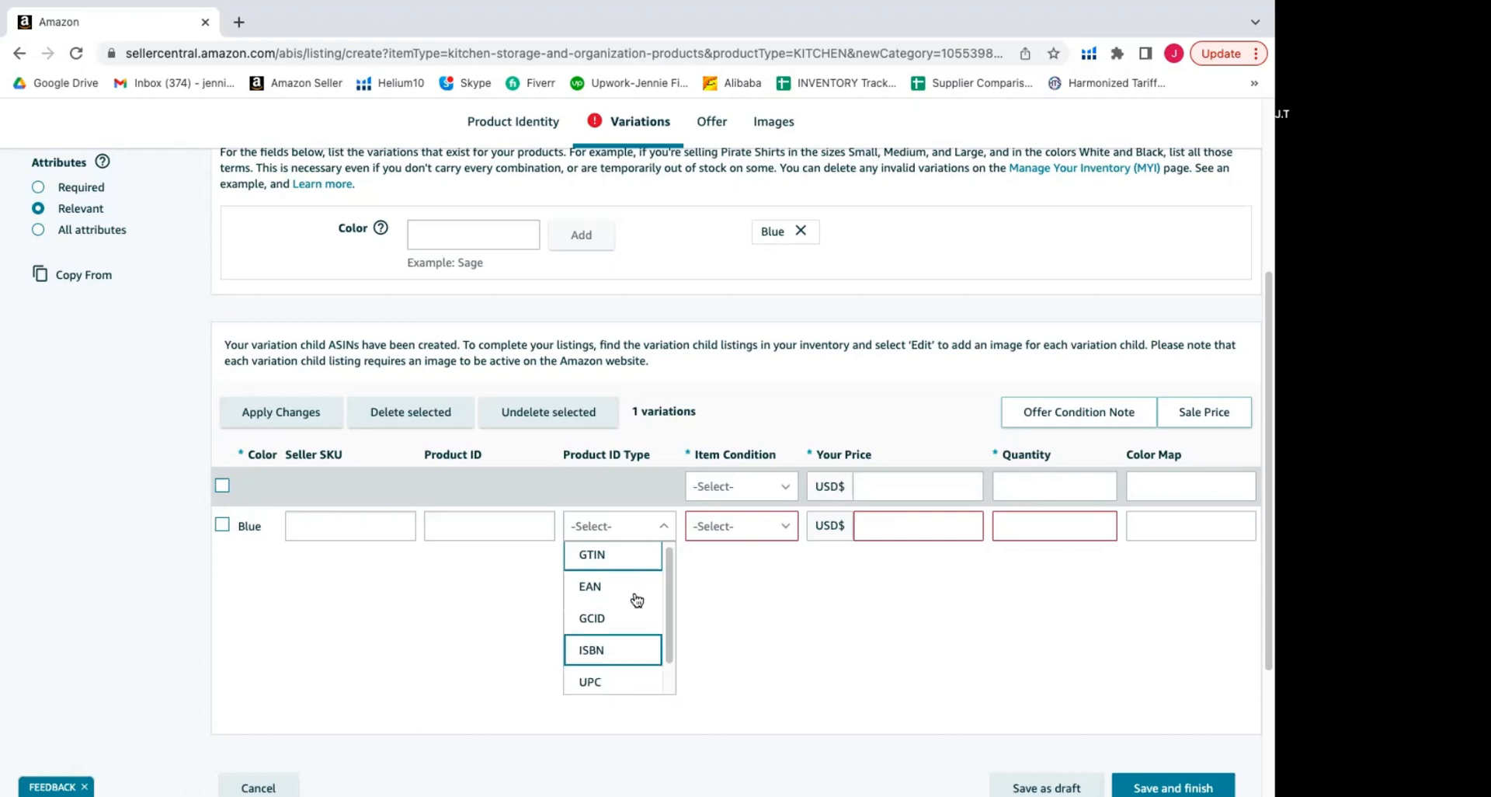
pyautogui.click(590, 682)
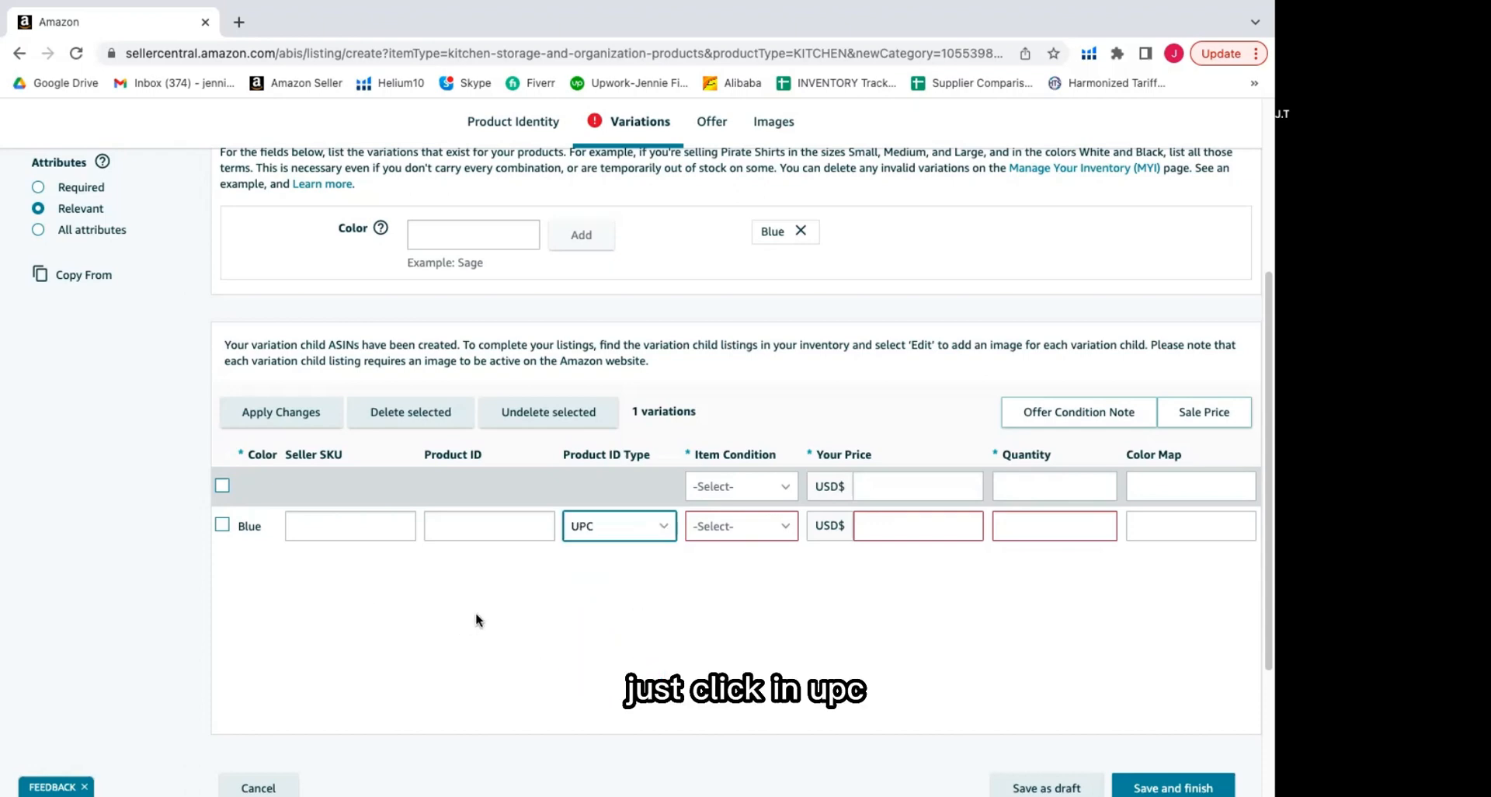
pyautogui.click(454, 524)
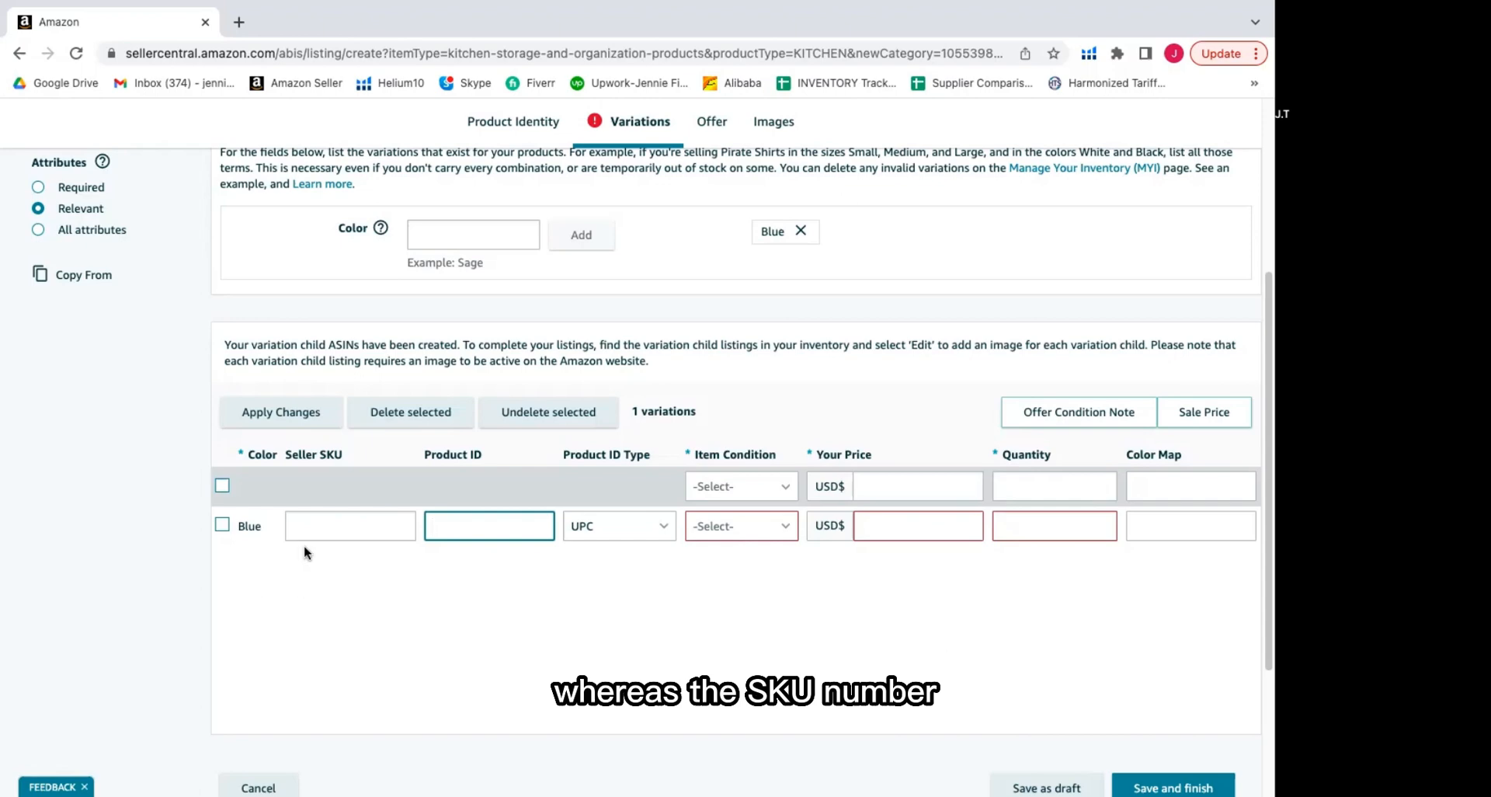
# Step: Enter FOILDISPENSERM2-BIGWIN-BLUE as the seller SKU of the Blue variation
pyautogui.click(316, 526)
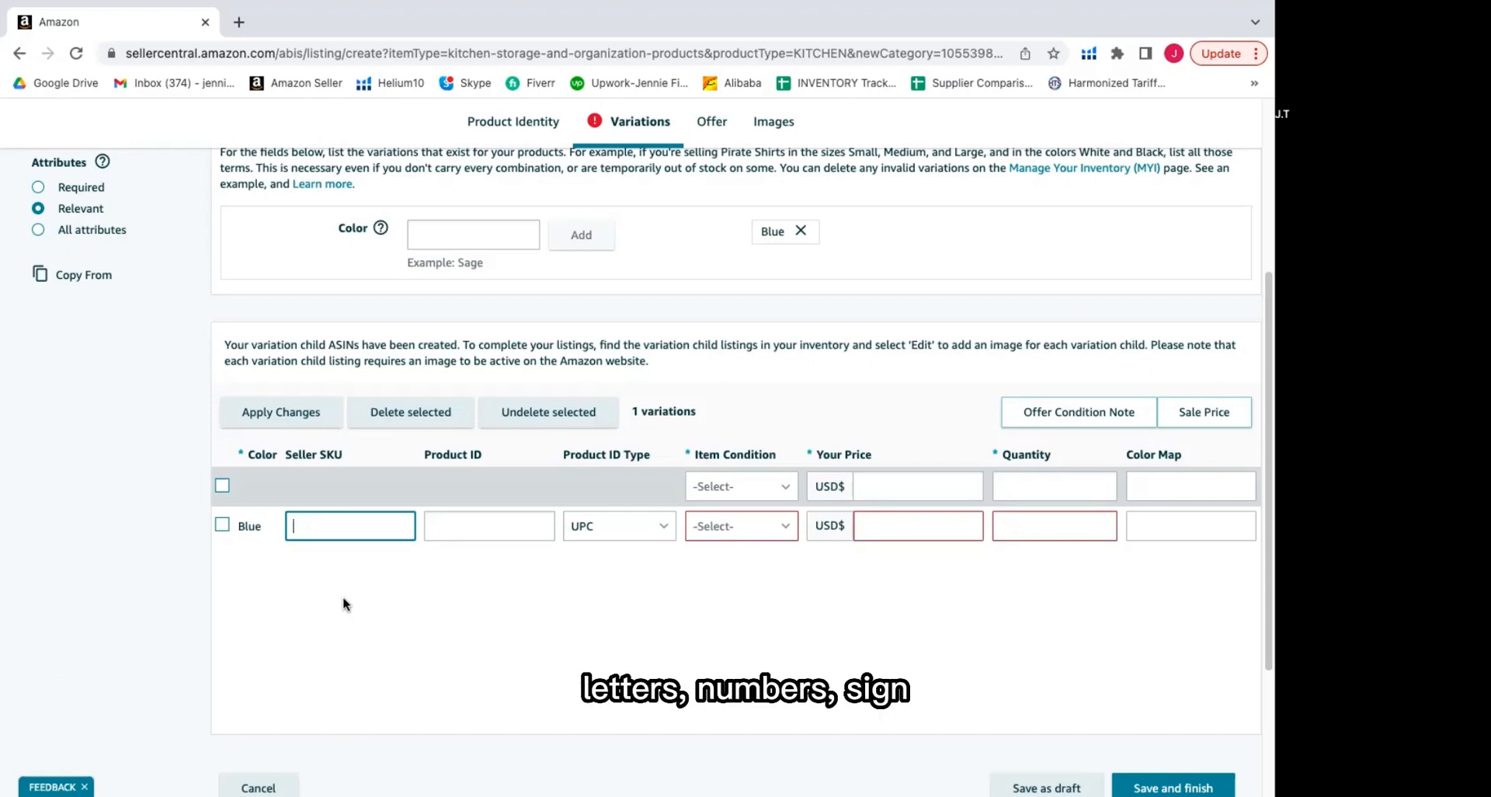
pyautogui.write('FOILD')
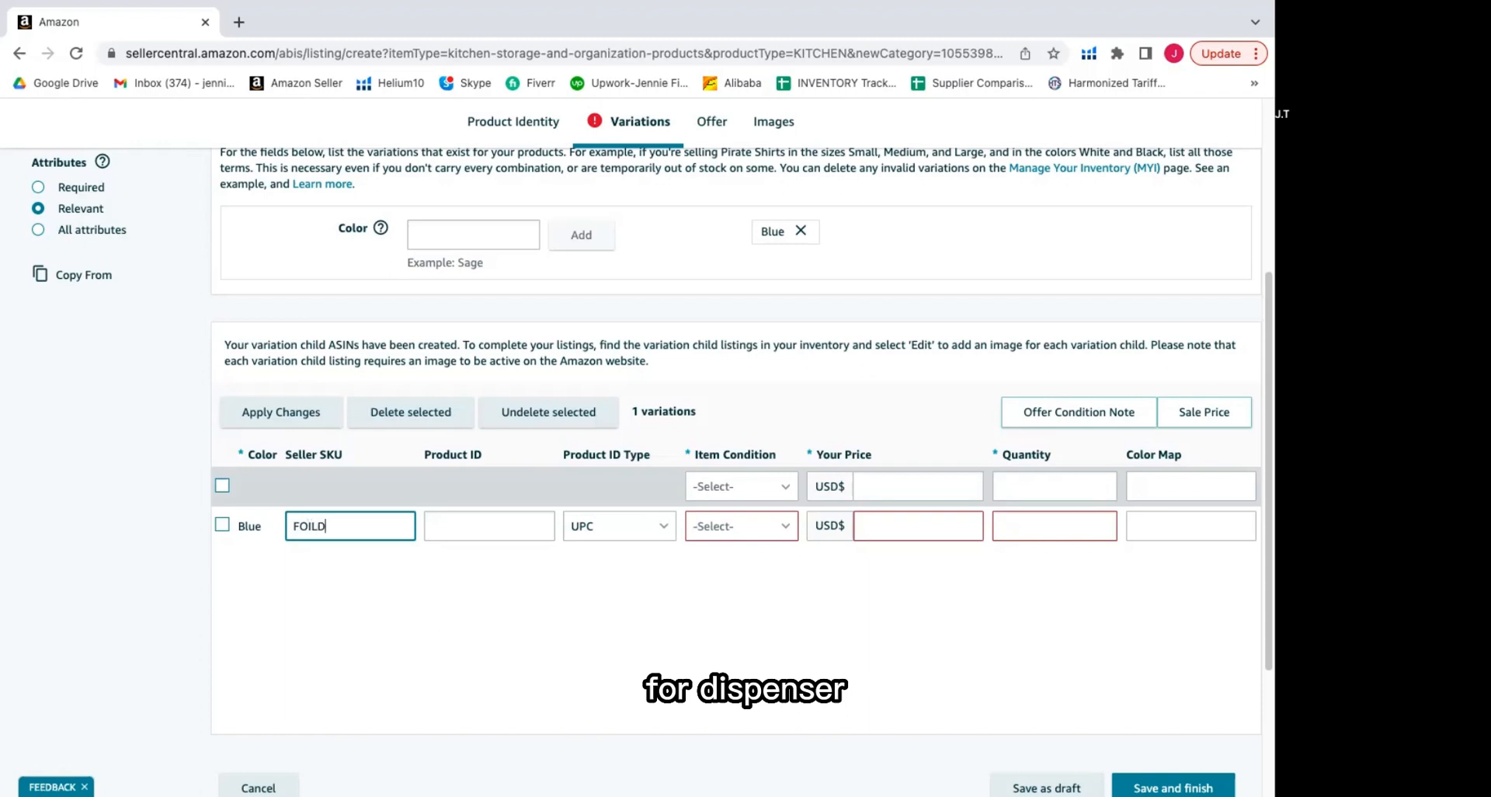
pyautogui.write('ISPENSER')
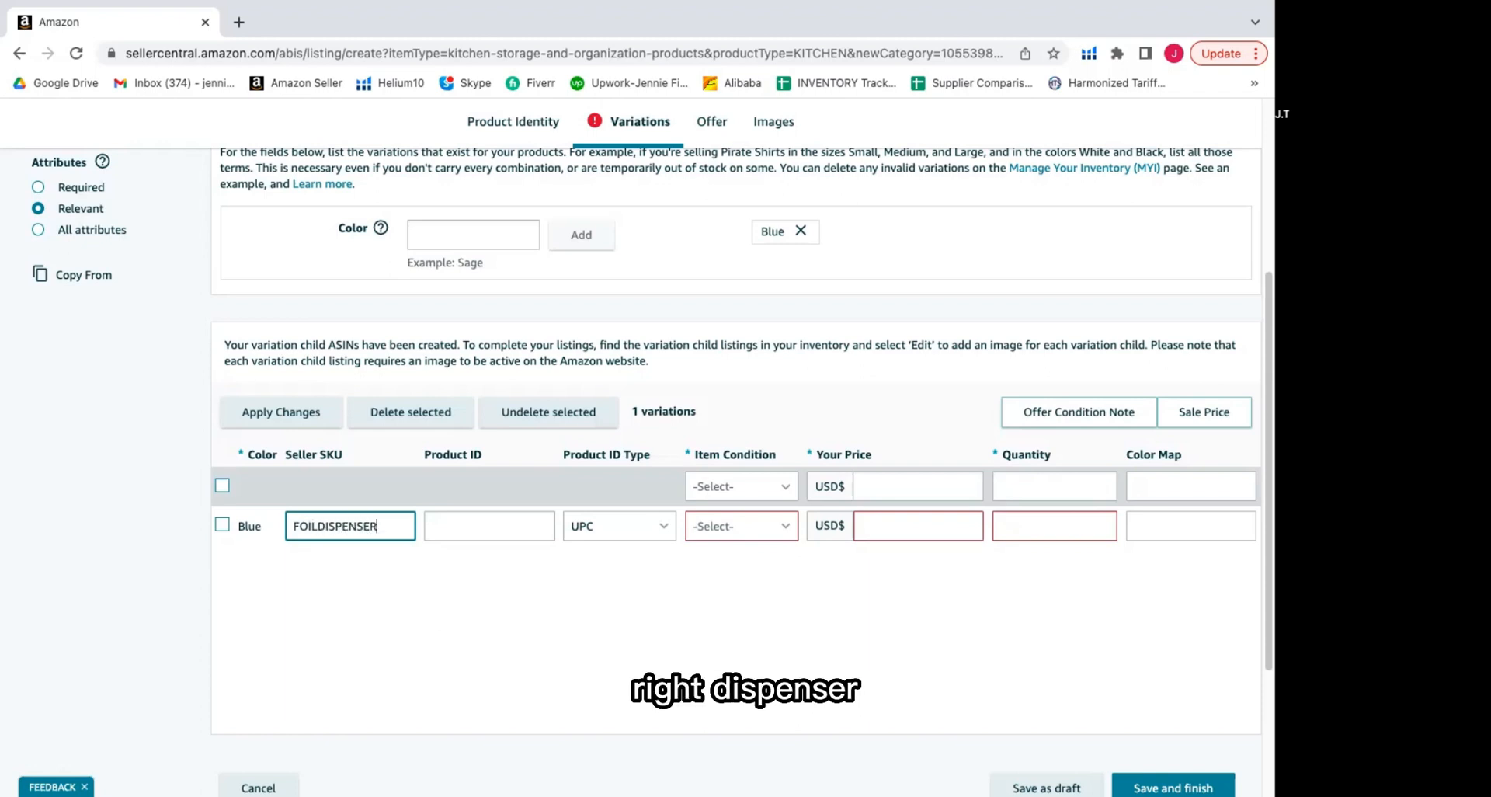
pyautogui.write('-')
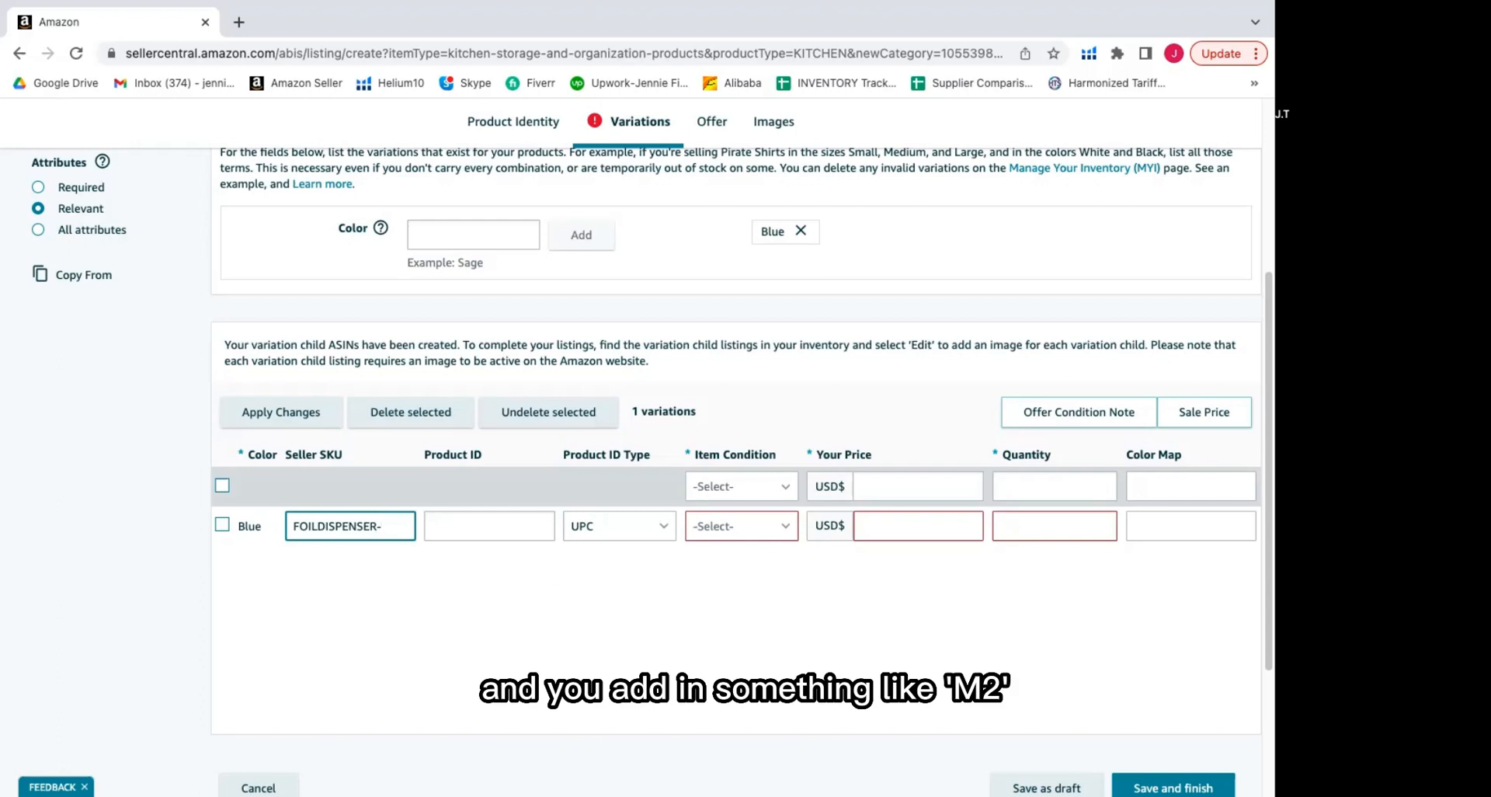
pyautogui.press('BackSpace')
pyautogui.write('M2')
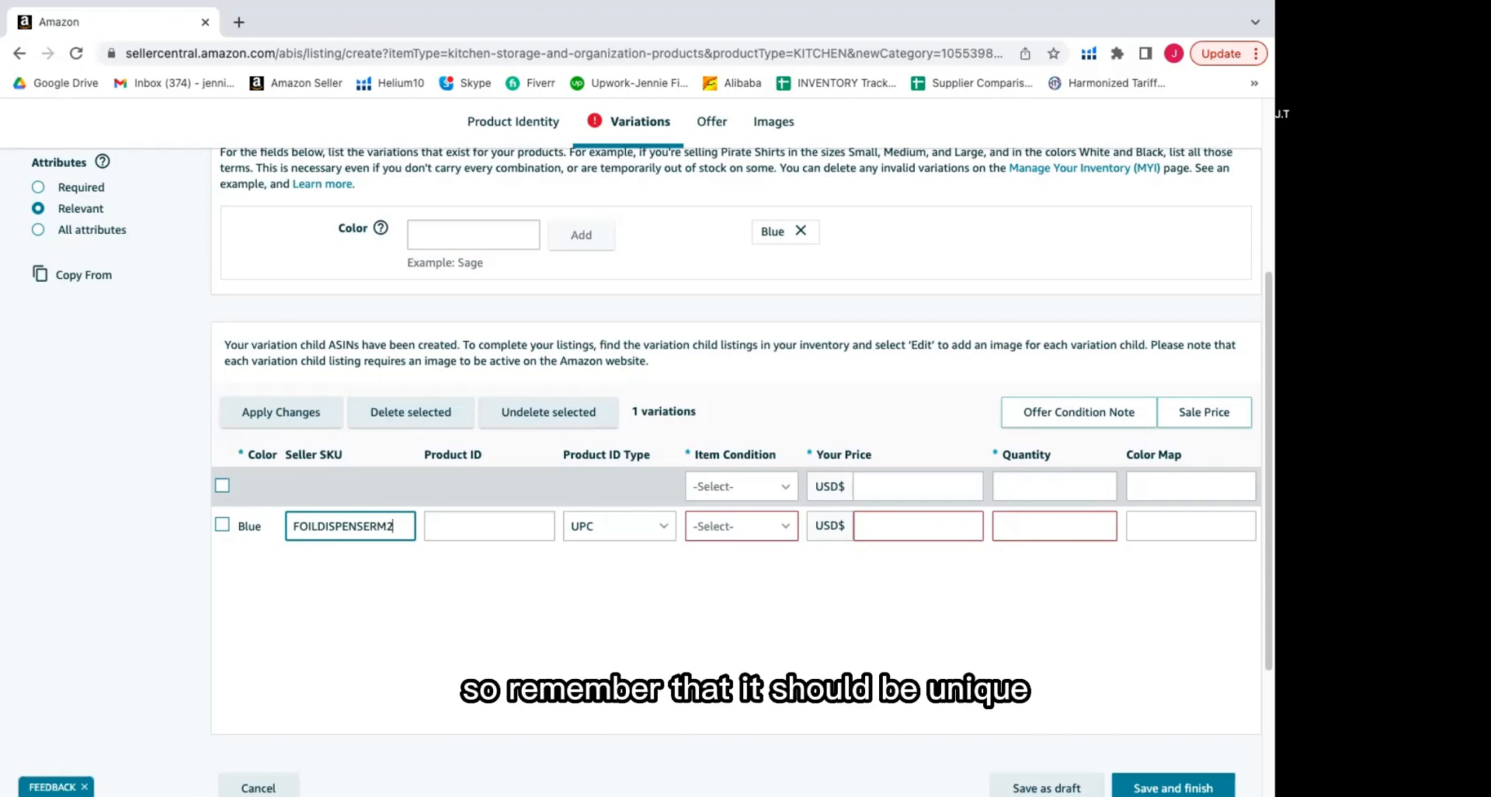
pyautogui.write('-')
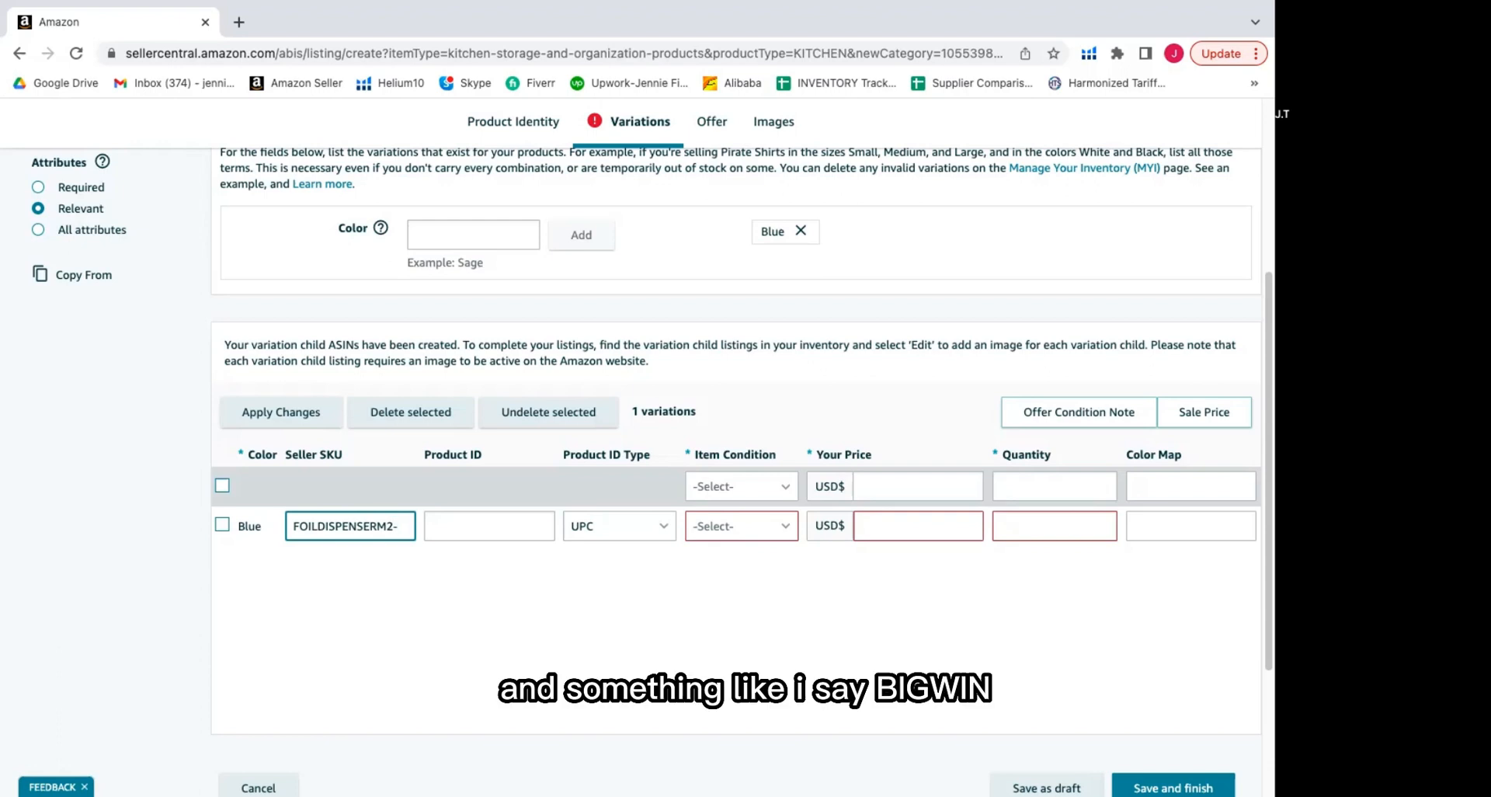
pyautogui.write('BIGWI')
pyautogui.press('BackSpace')
pyautogui.press('BackSpace')
pyautogui.write('BIGWIN-')
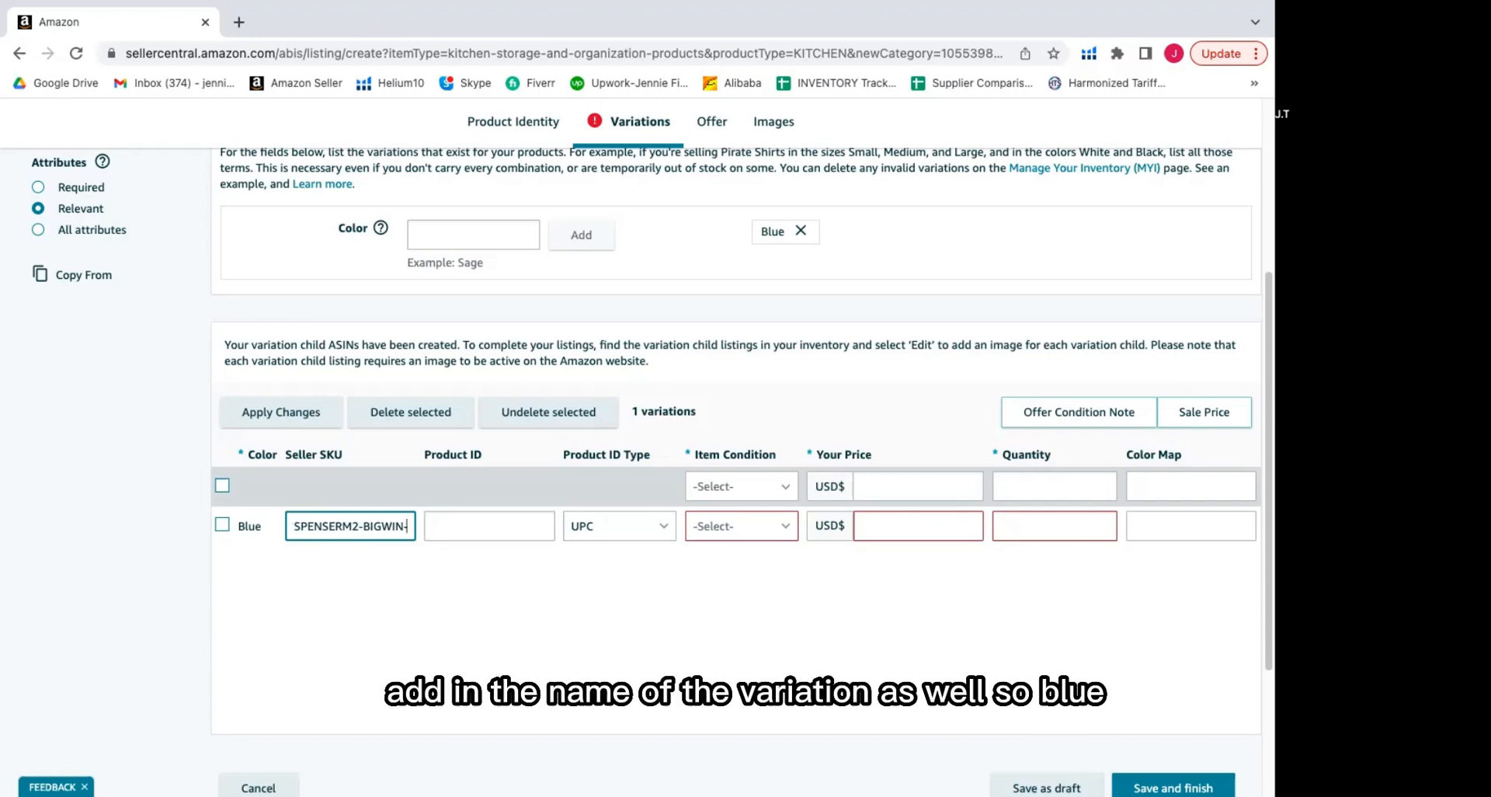
pyautogui.write('BLUE')
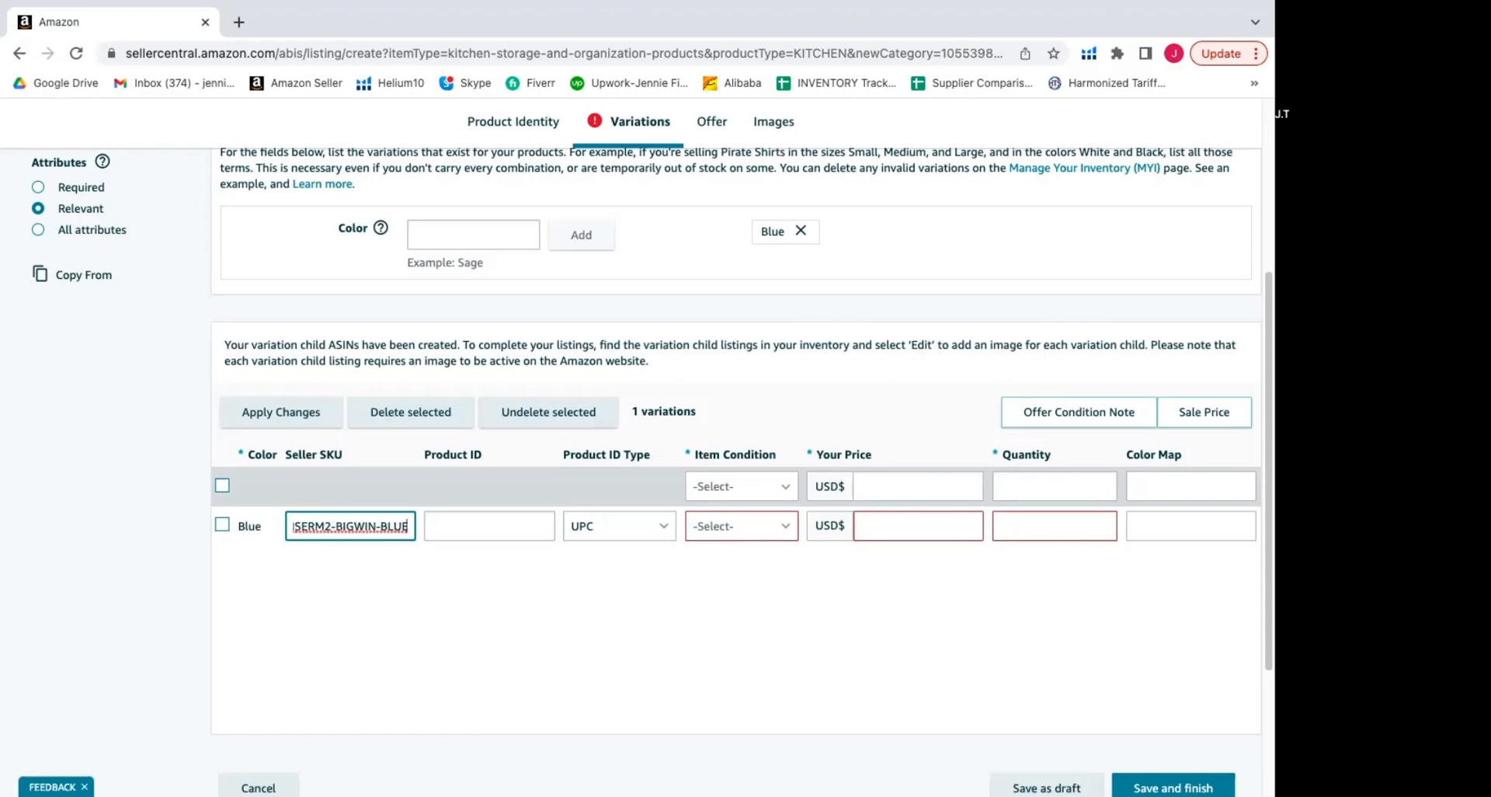
pyautogui.moveTo(358, 521); pyautogui.dragTo(266, 525)
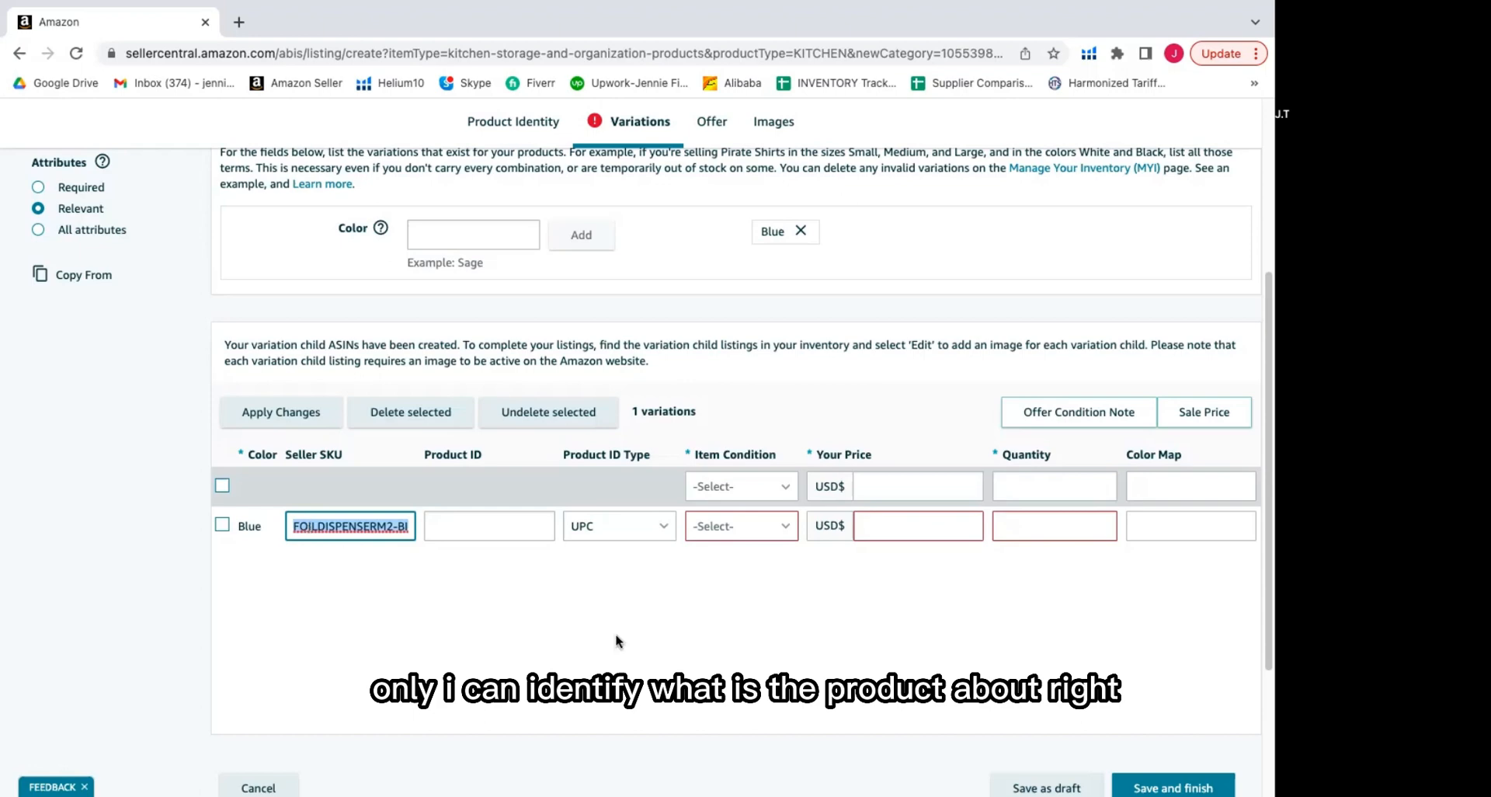
# Step: Set the item condition of the Blue variation to New
pyautogui.click(769, 531)
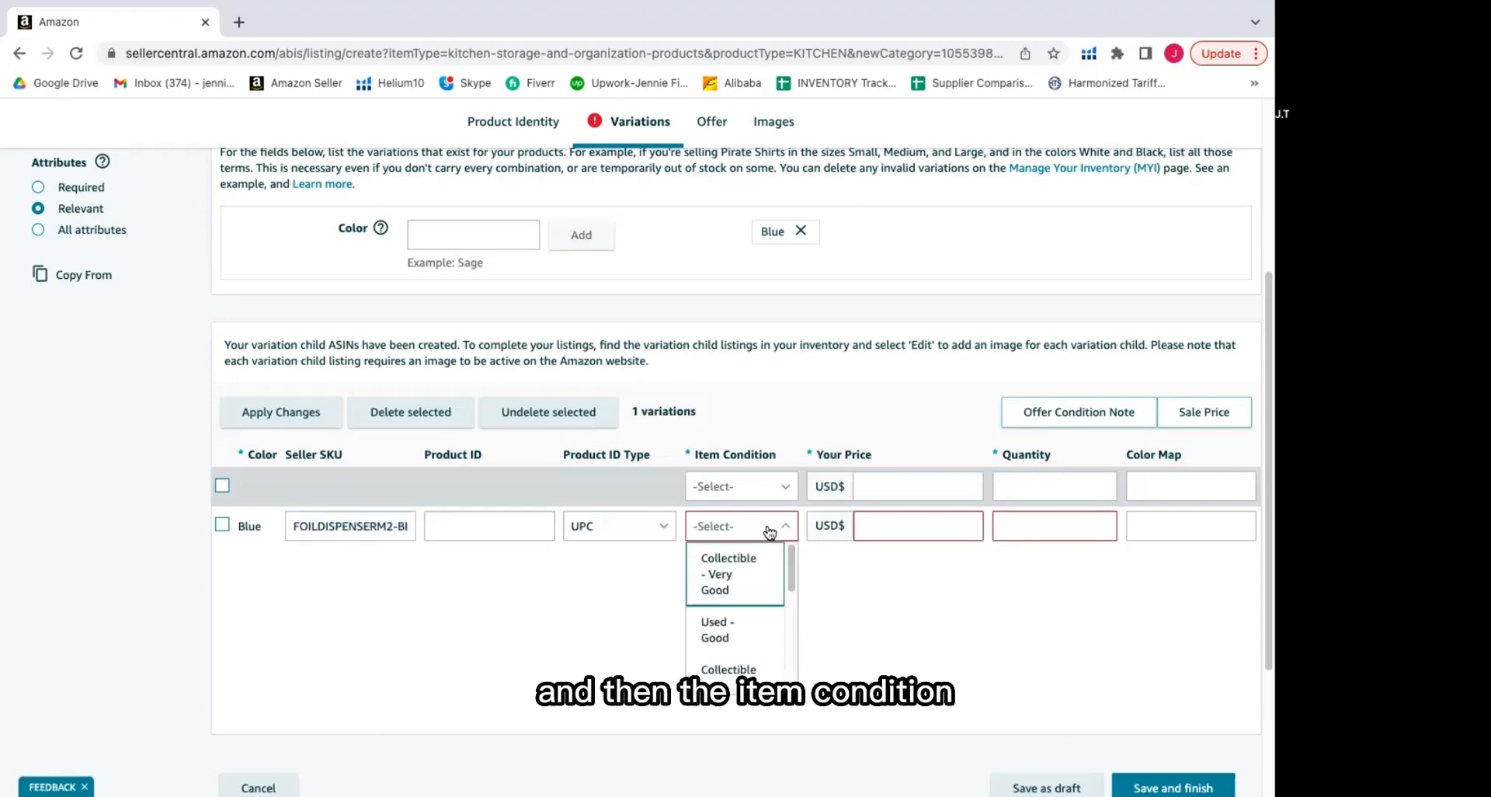
pyautogui.scroll(-3, 757, 637)
pyautogui.scroll(-2, 751, 660)
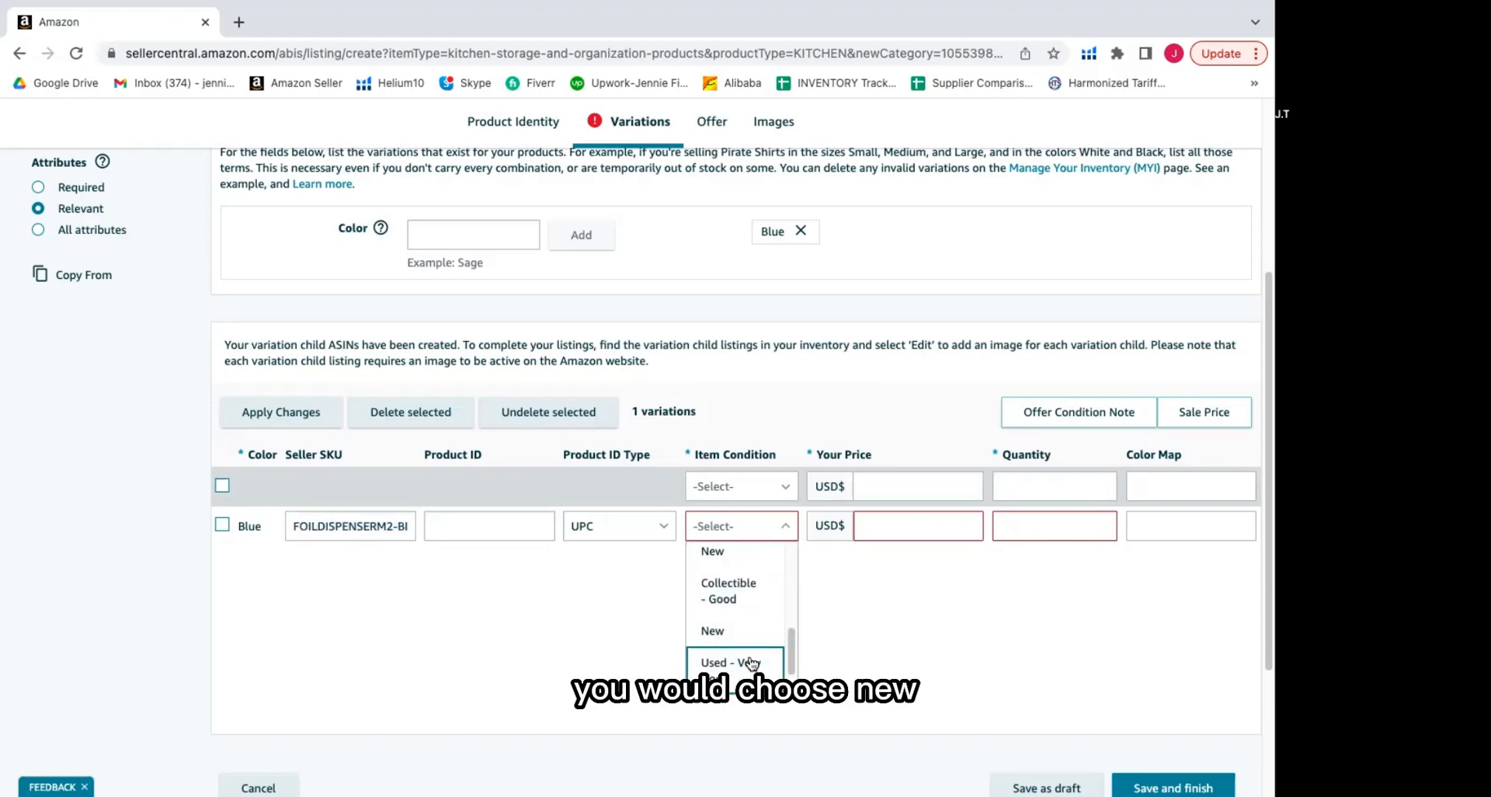
pyautogui.click(749, 640)
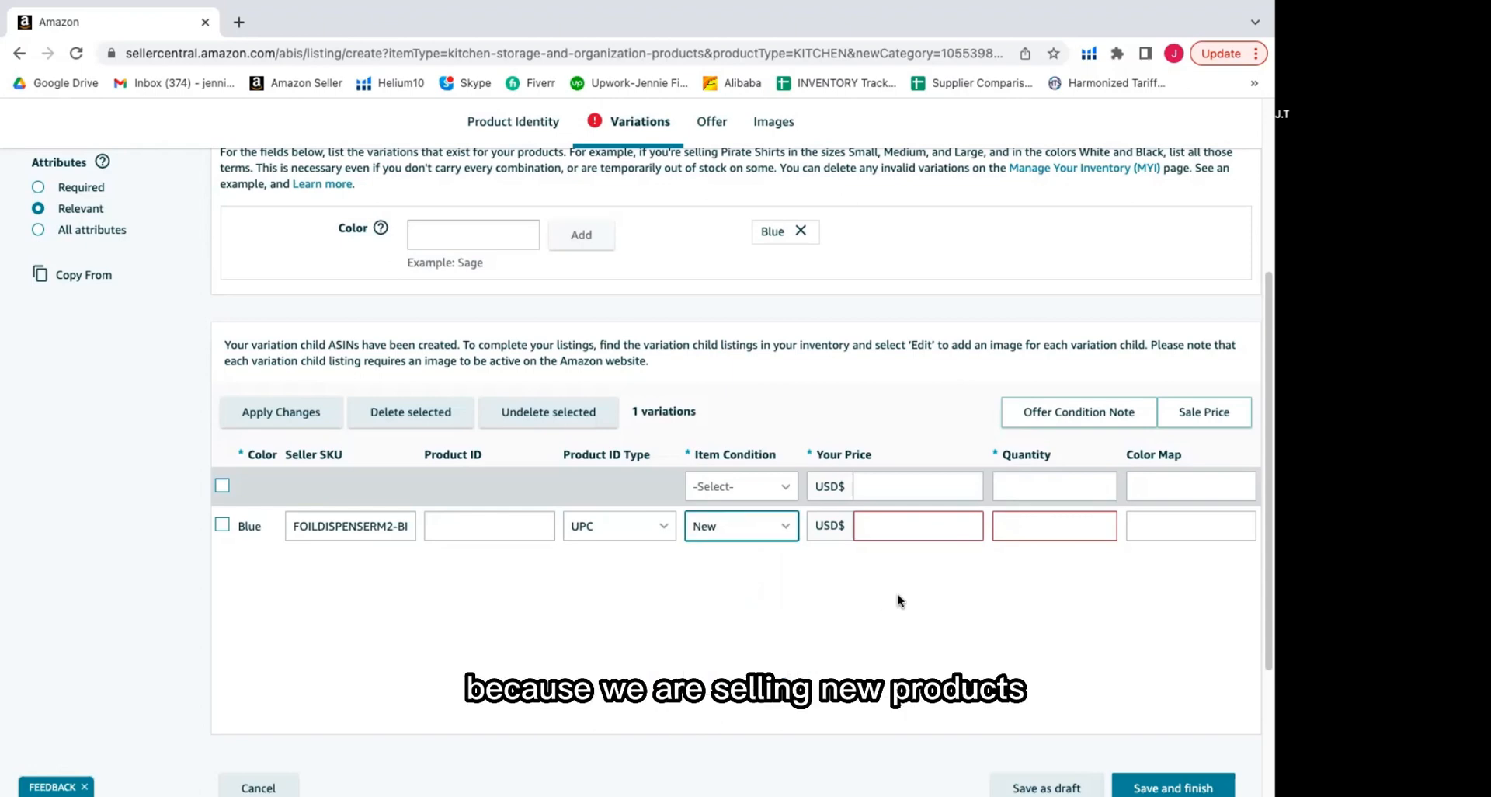
# Step: Set the Blue variation's price to USD 35 and its quantity to 1
pyautogui.click(906, 527)
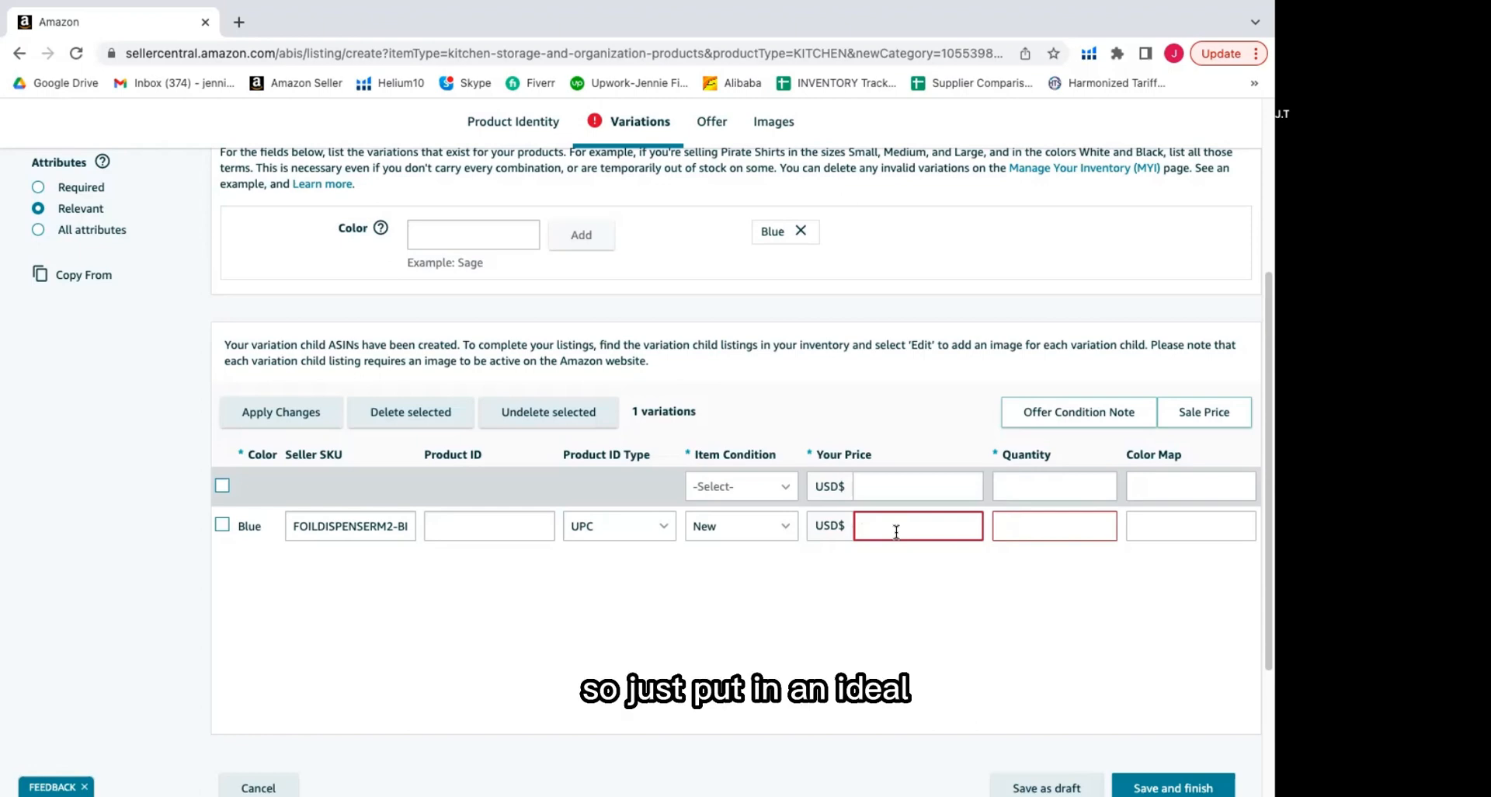
pyautogui.write('35')
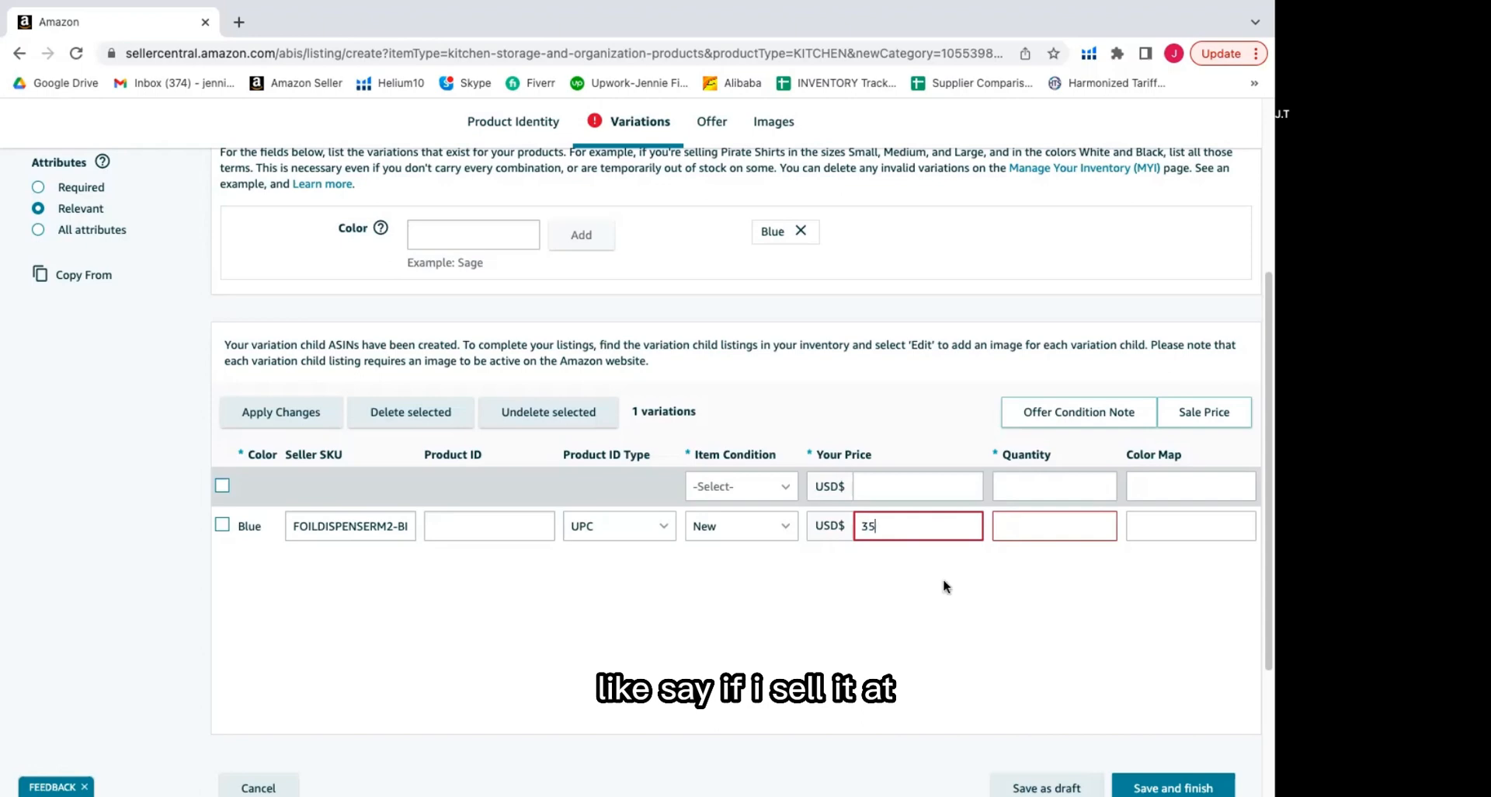
pyautogui.click(1035, 534)
pyautogui.write('1')
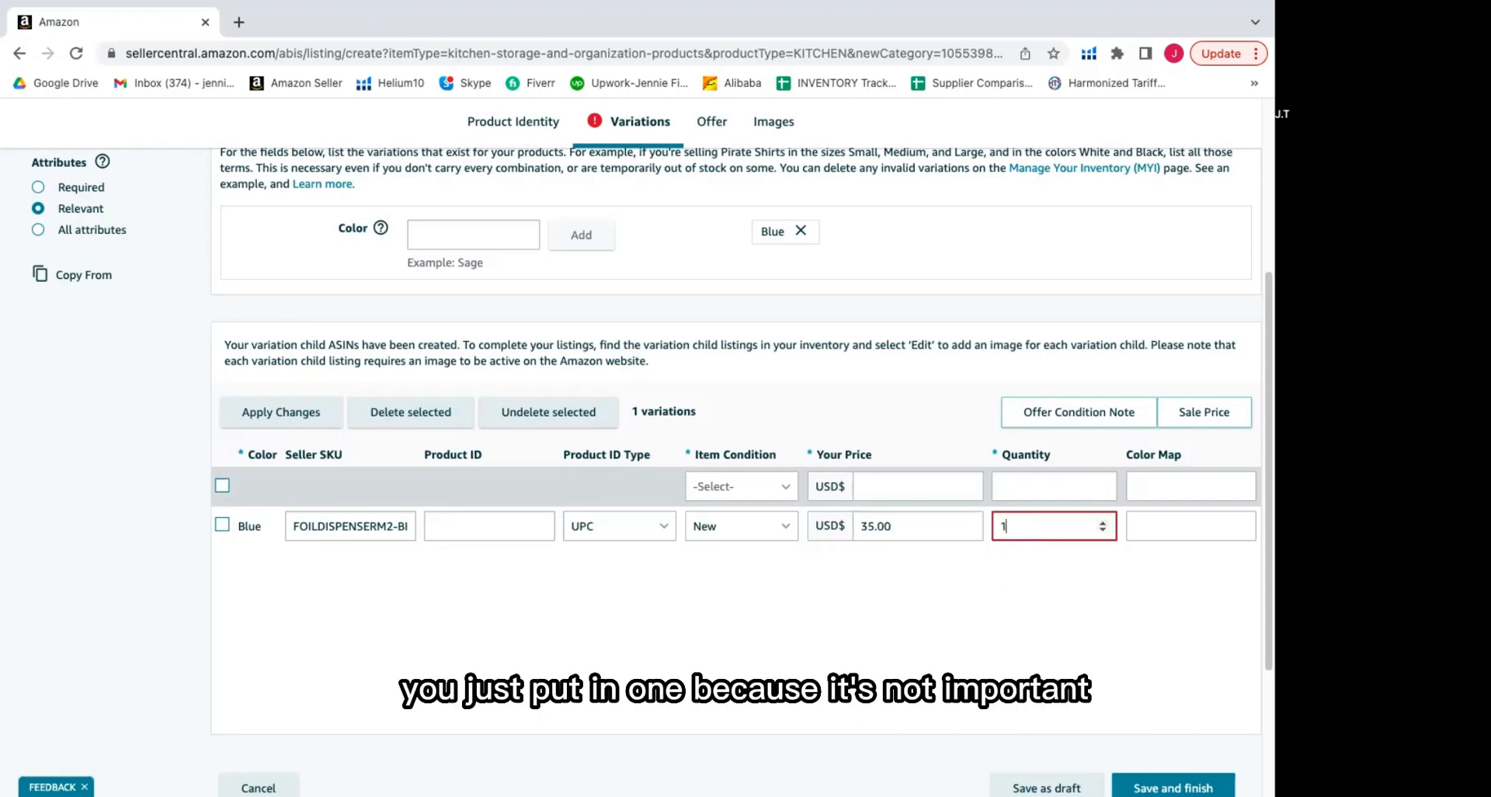
pyautogui.click(1018, 585)
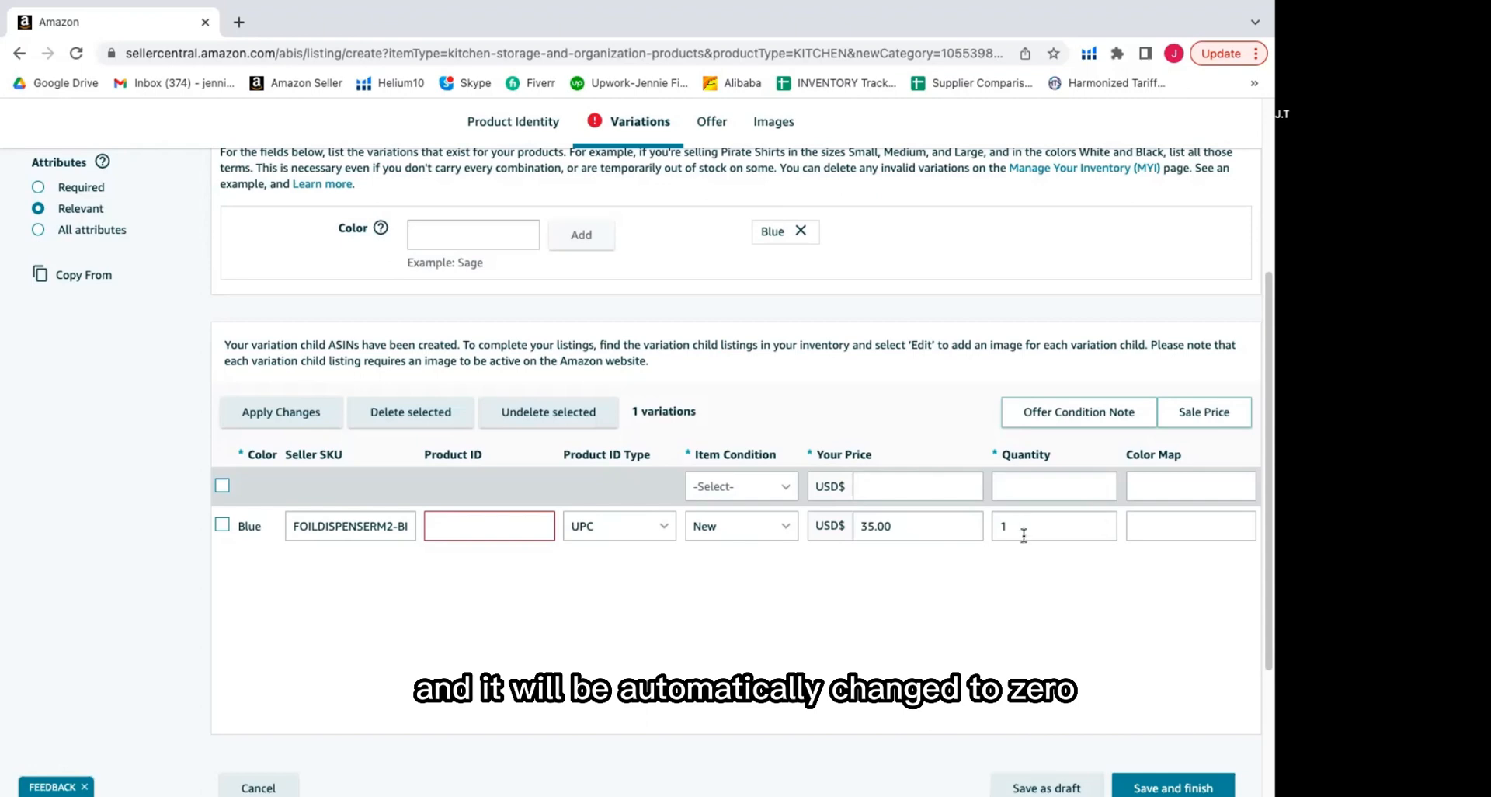
pyautogui.click(1165, 525)
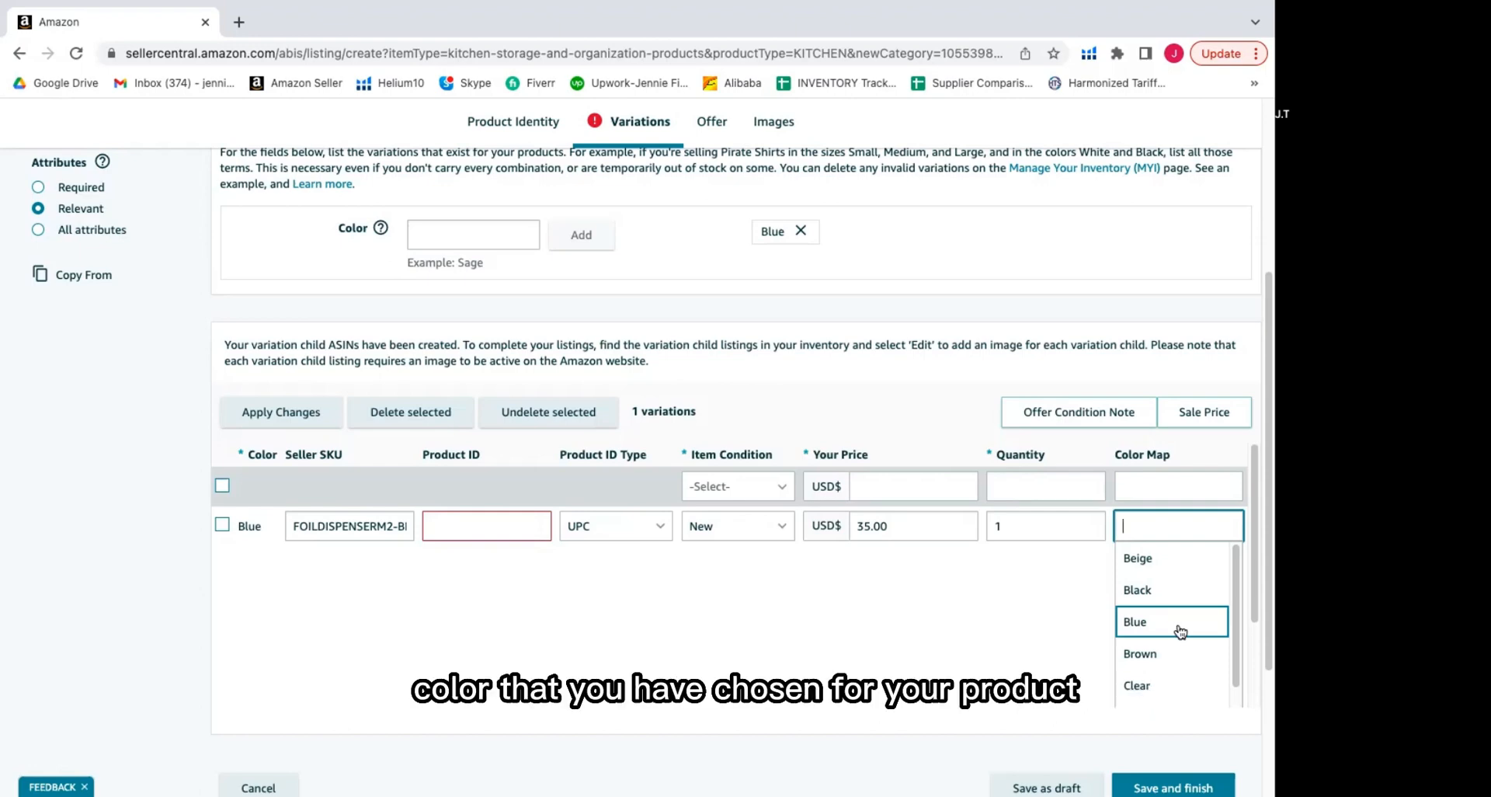
pyautogui.click(1180, 626)
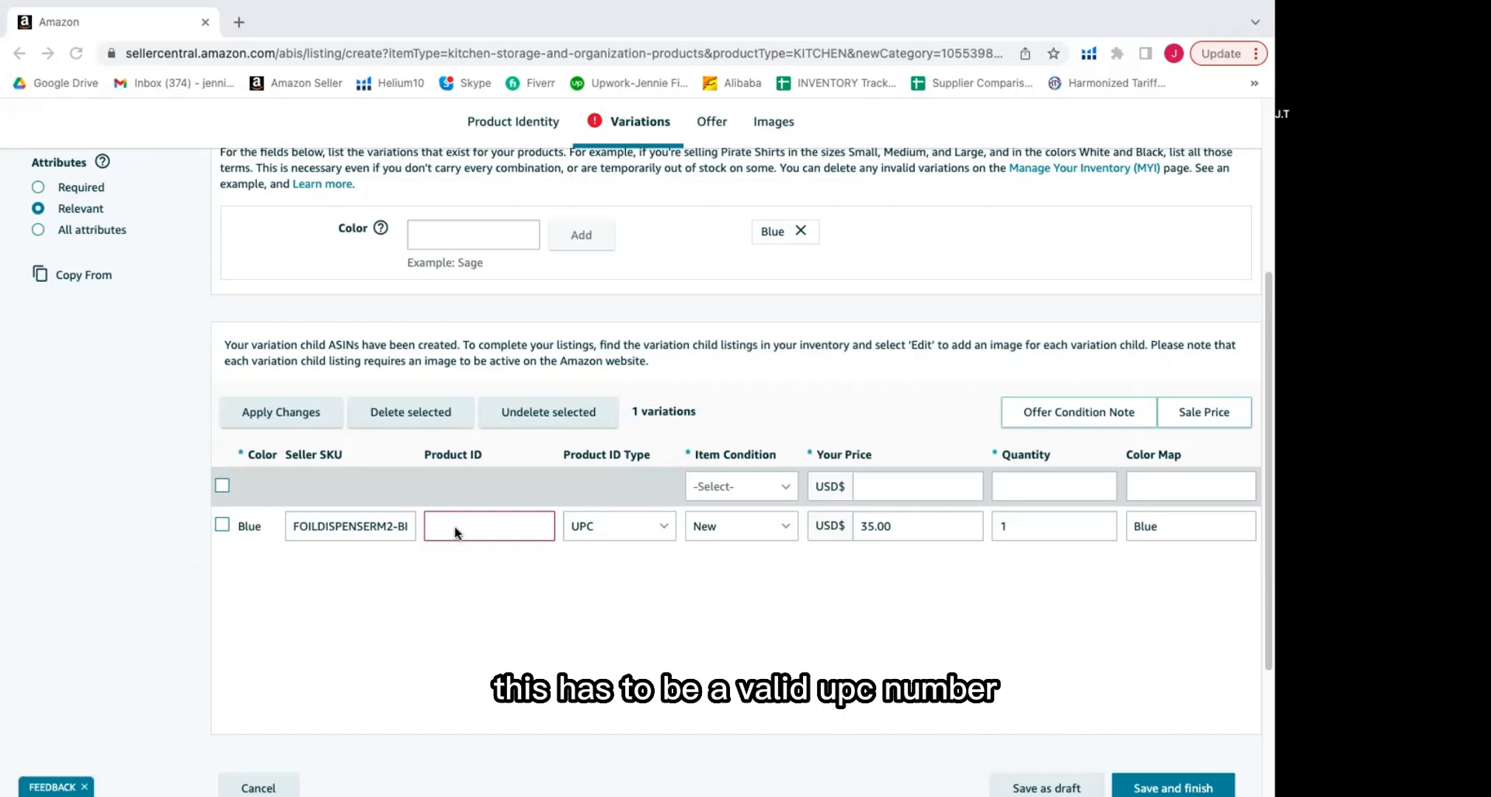
pyautogui.click(456, 531)
pyautogui.hotkey('ctrl', 'v')
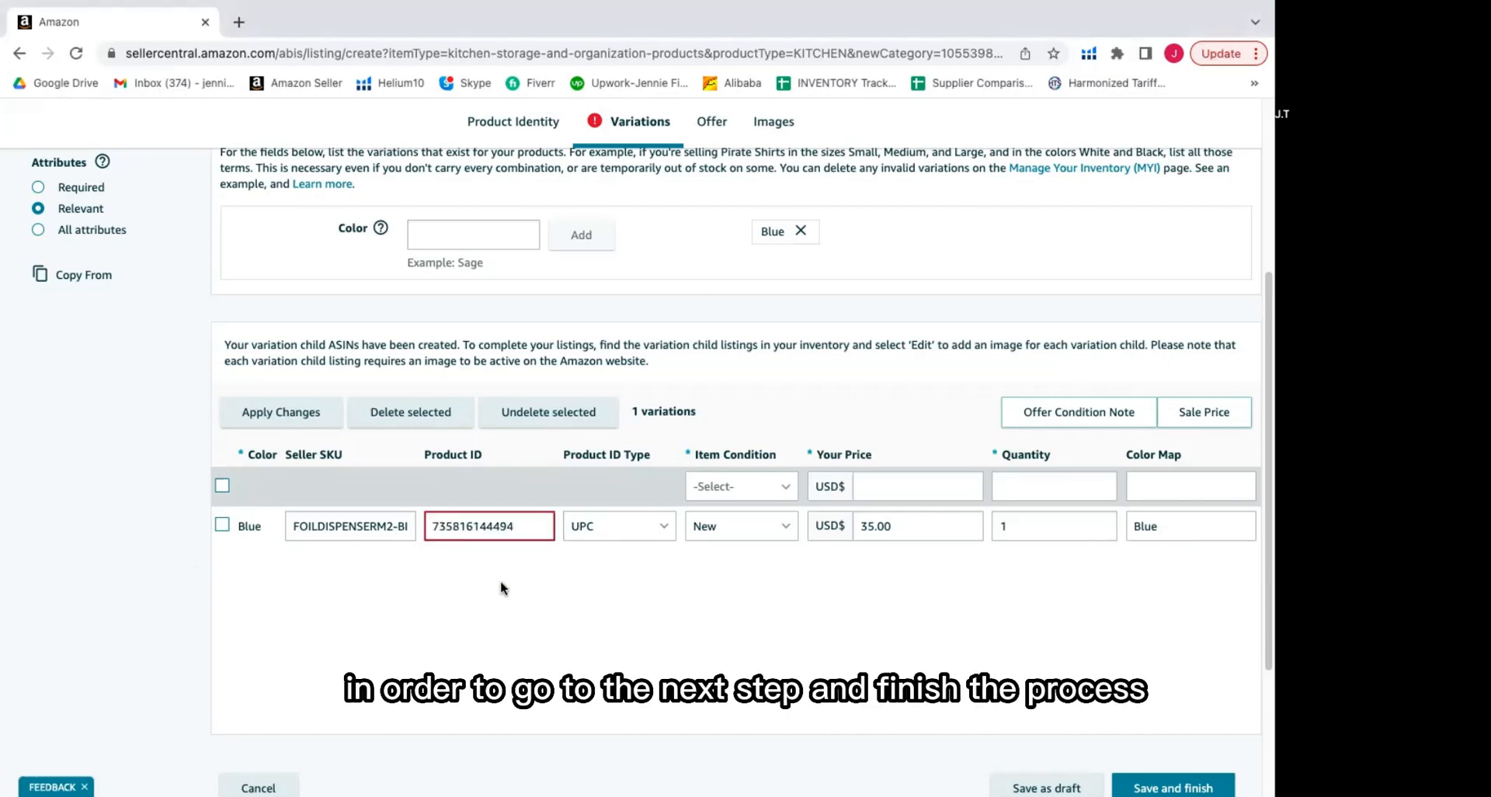
pyautogui.click(790, 668)
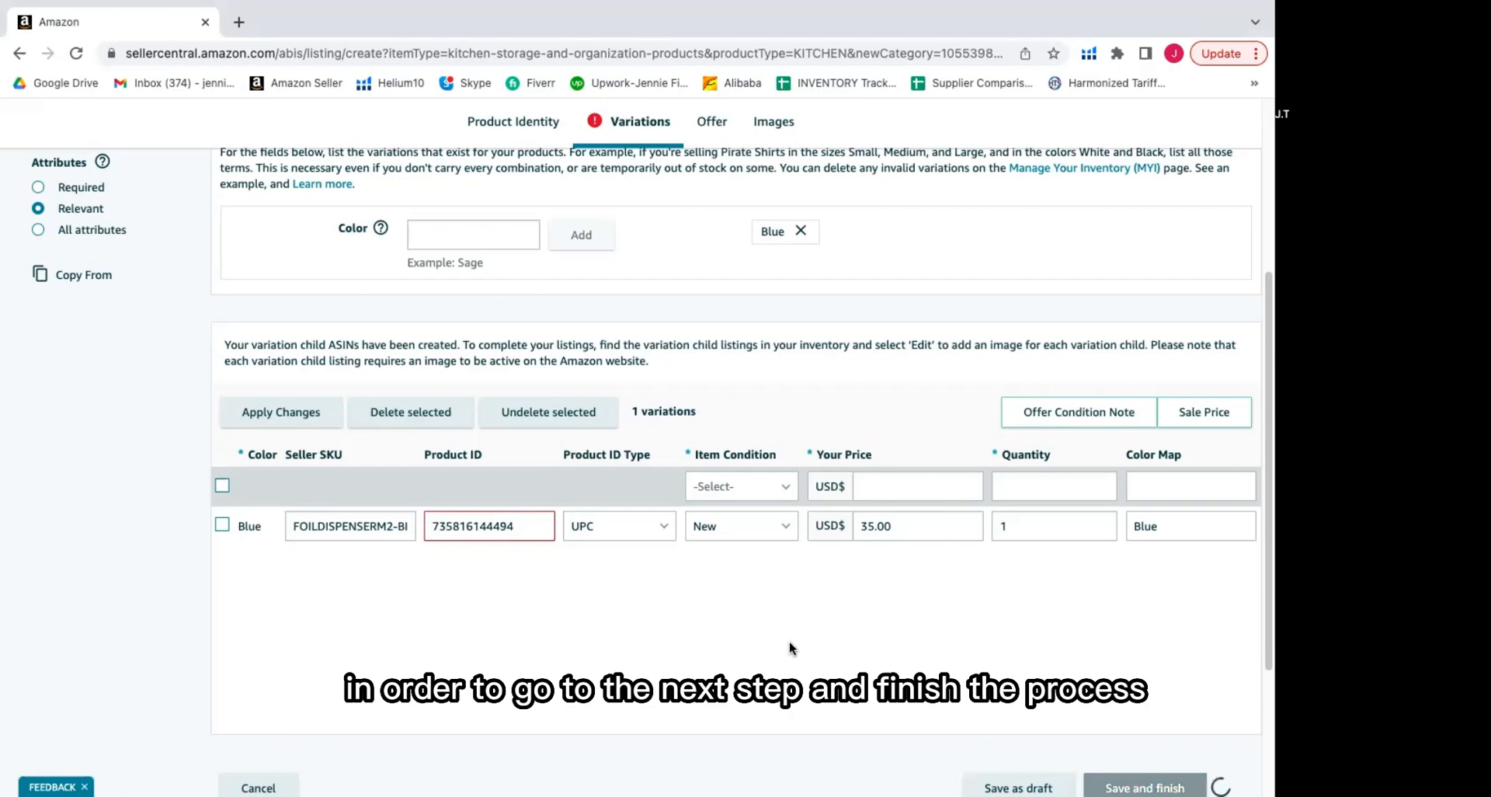
# Step: Review the listing's image upload slots, including the main image slot, and open the offer's fulfillment channel options
pyautogui.scroll(-2, 792, 644)
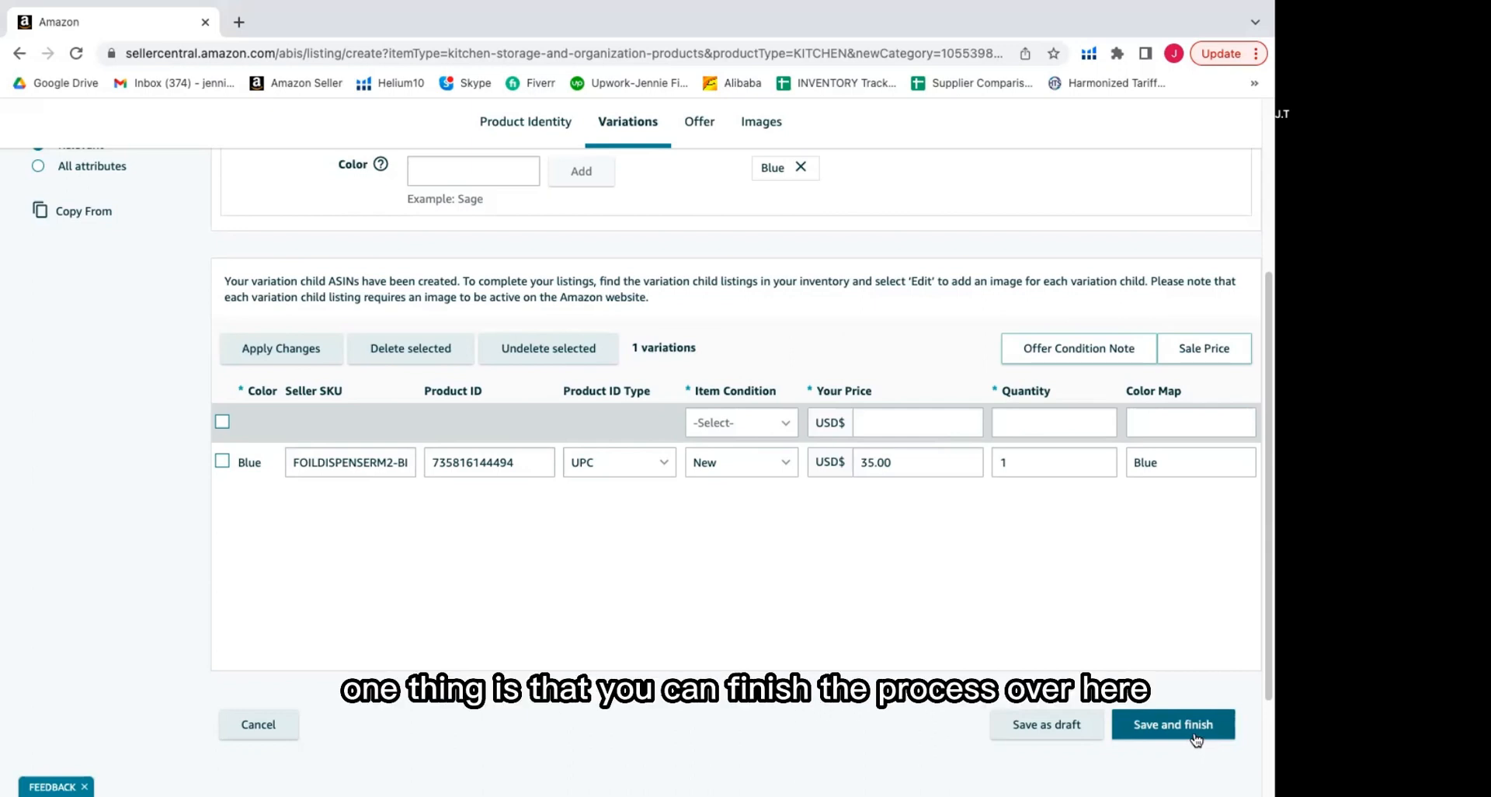
pyautogui.click(761, 125)
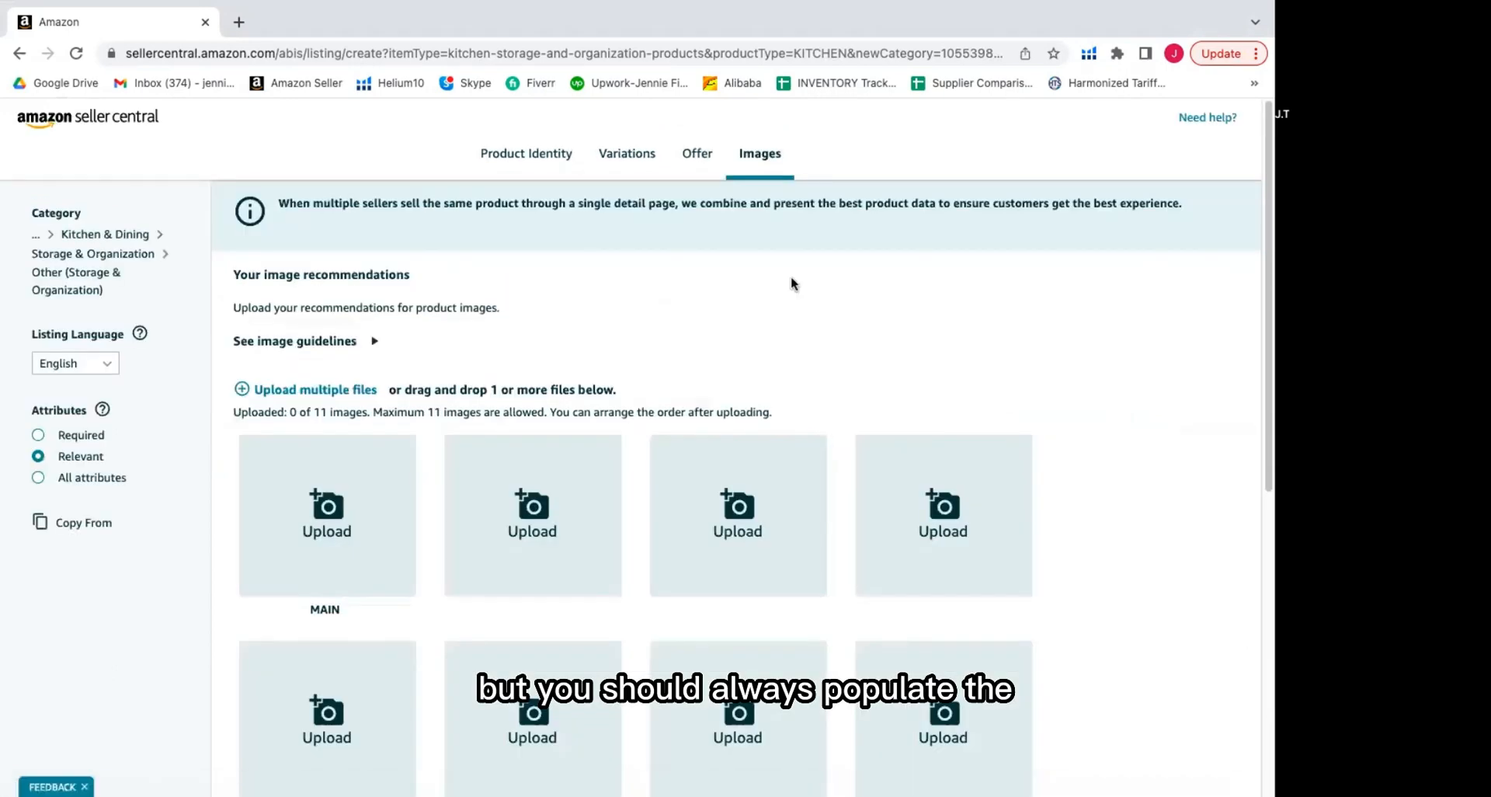
pyautogui.scroll(-1, 697, 397)
pyautogui.scroll(-1, 697, 397)
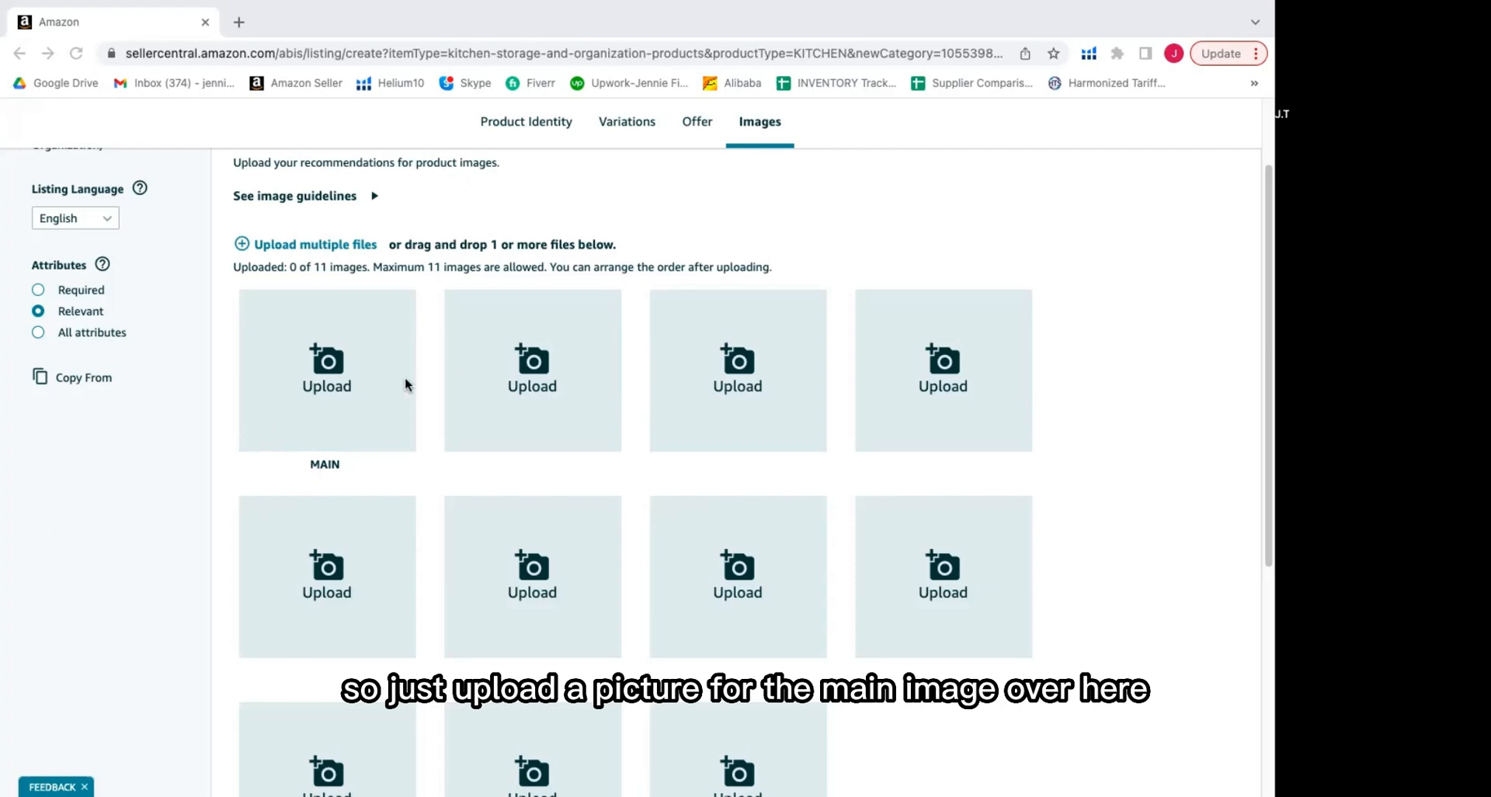
pyautogui.scroll(1, 408, 375)
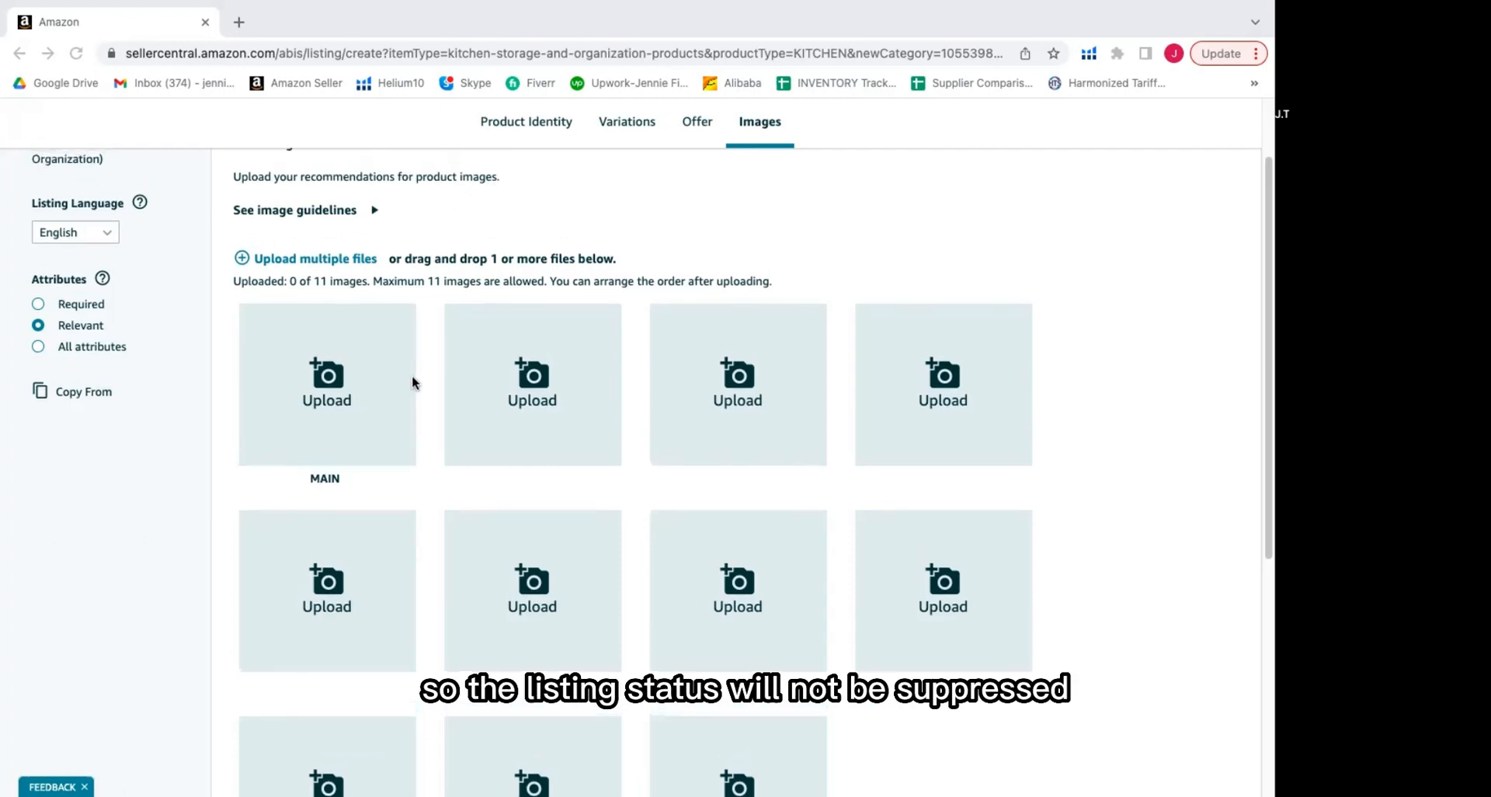
pyautogui.scroll(-5, 356, 464)
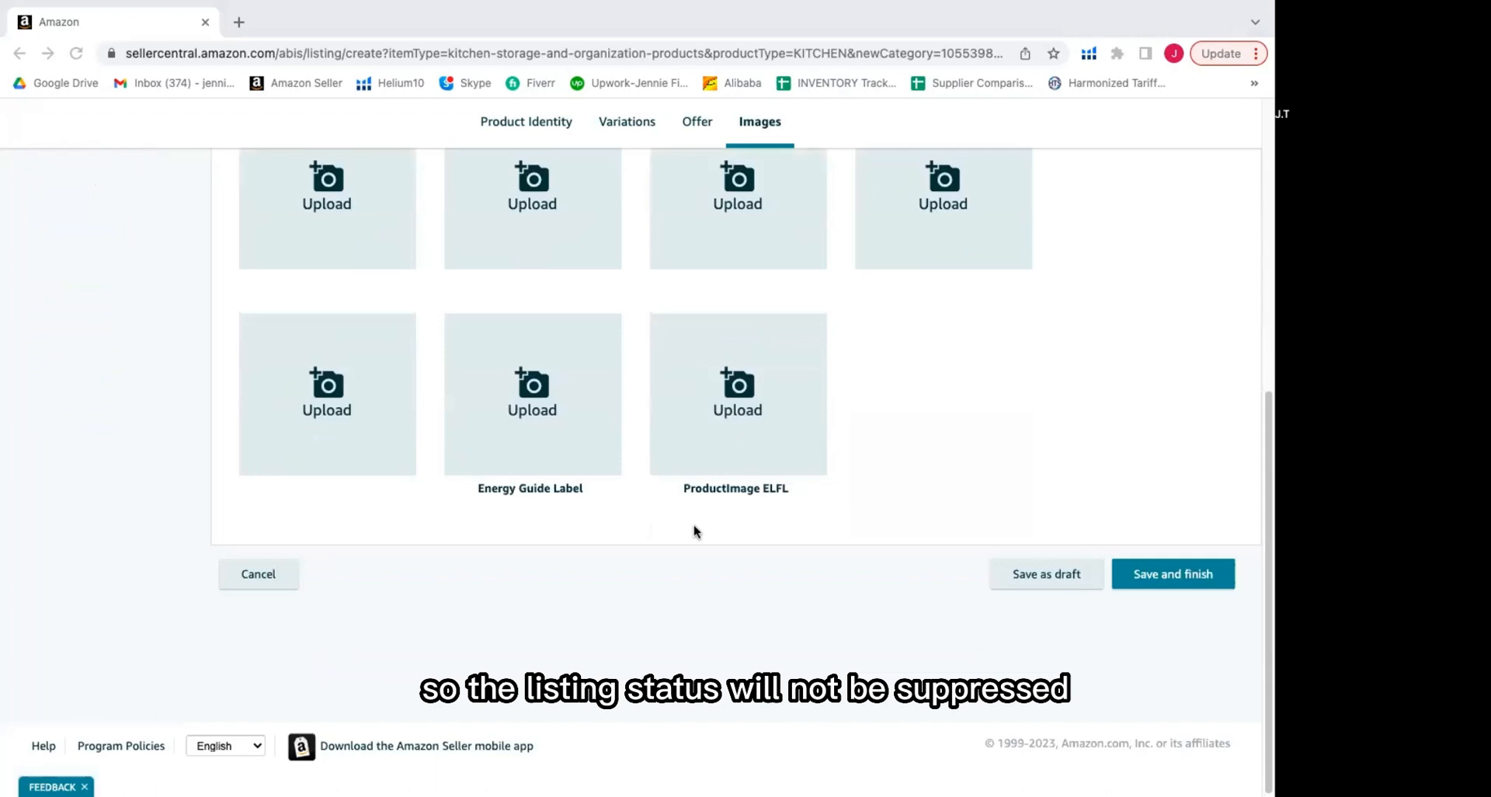
pyautogui.scroll(3, 695, 531)
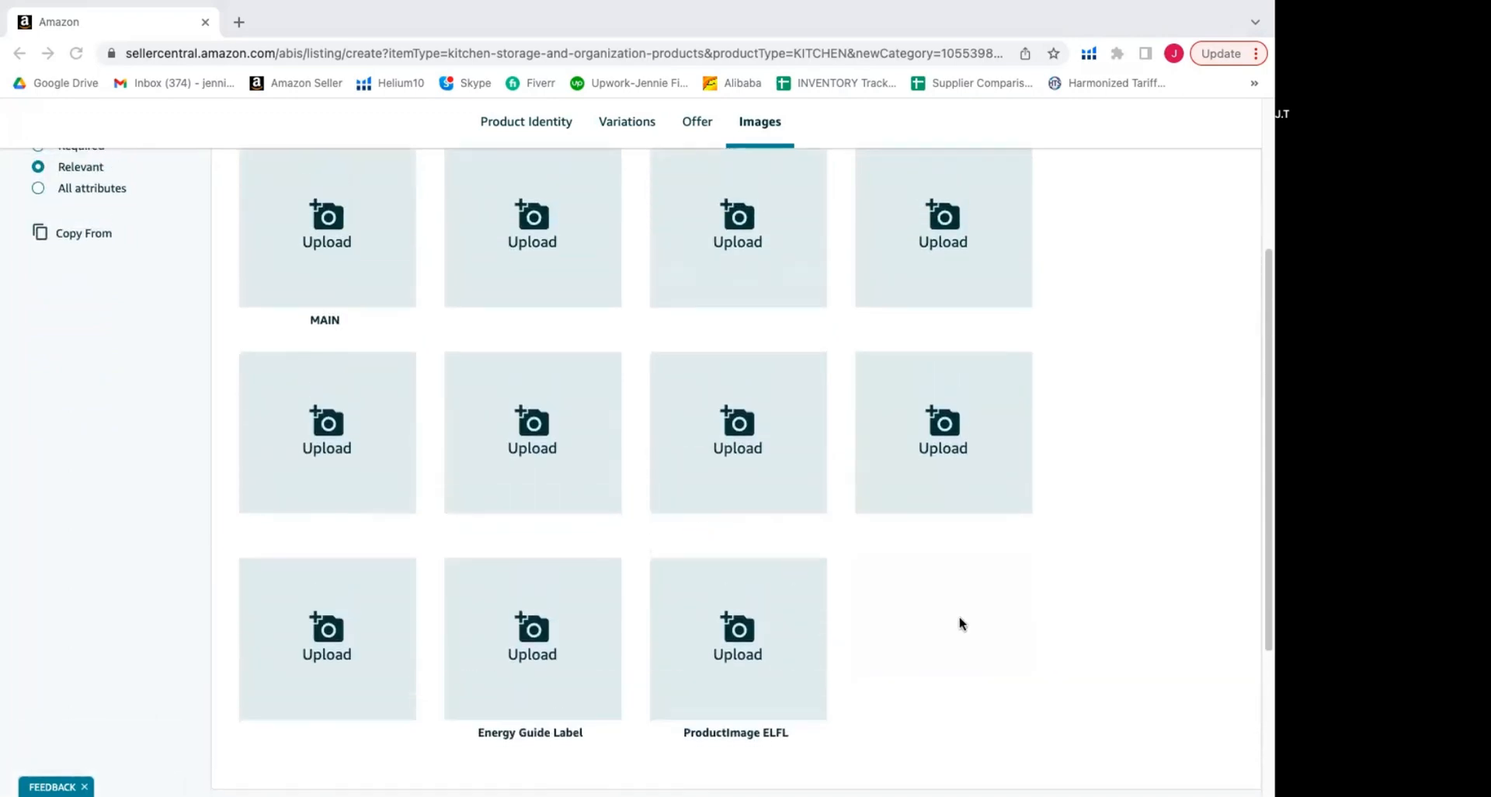
pyautogui.scroll(-2, 961, 623)
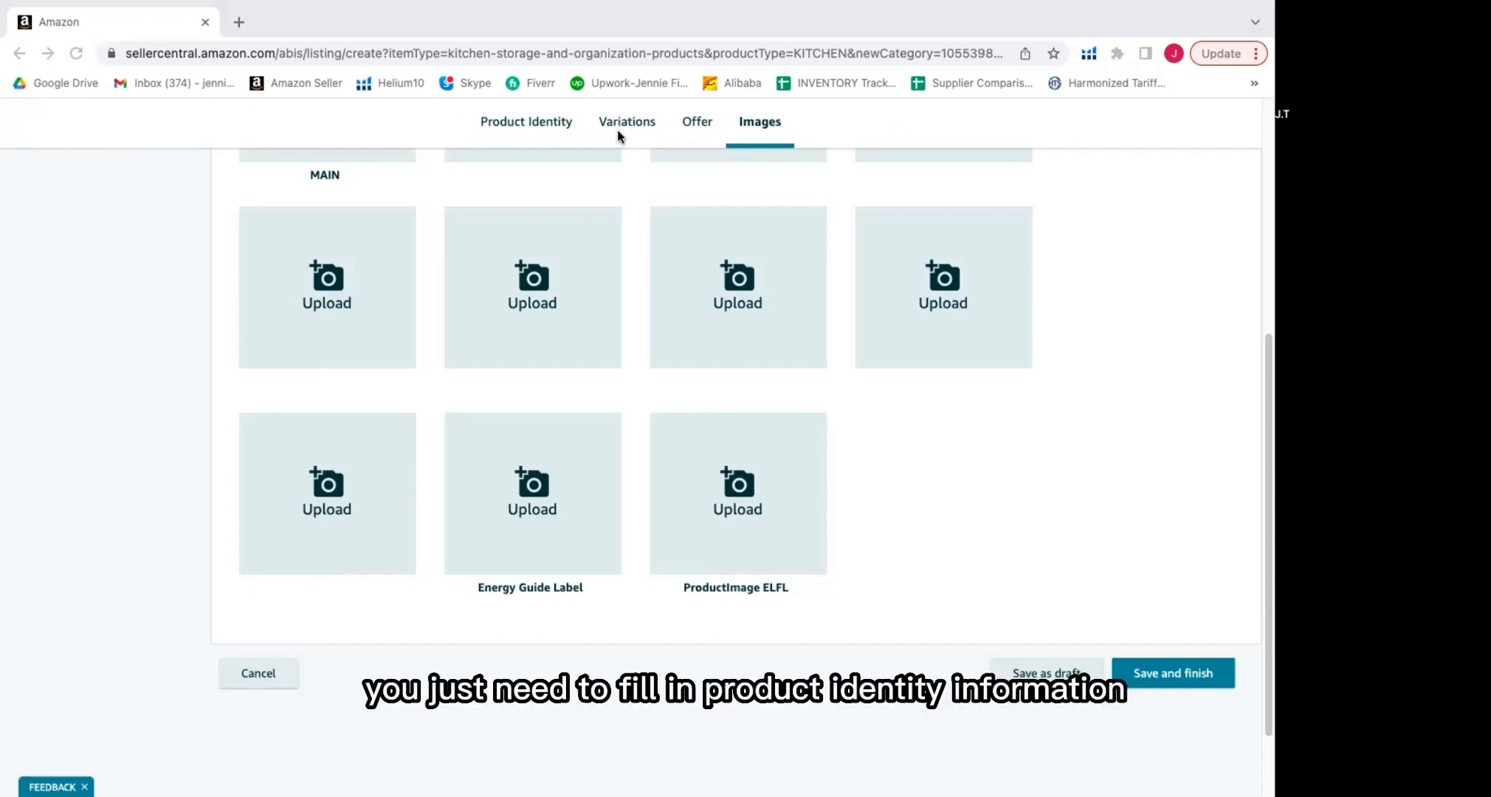
pyautogui.scroll(2, 795, 135)
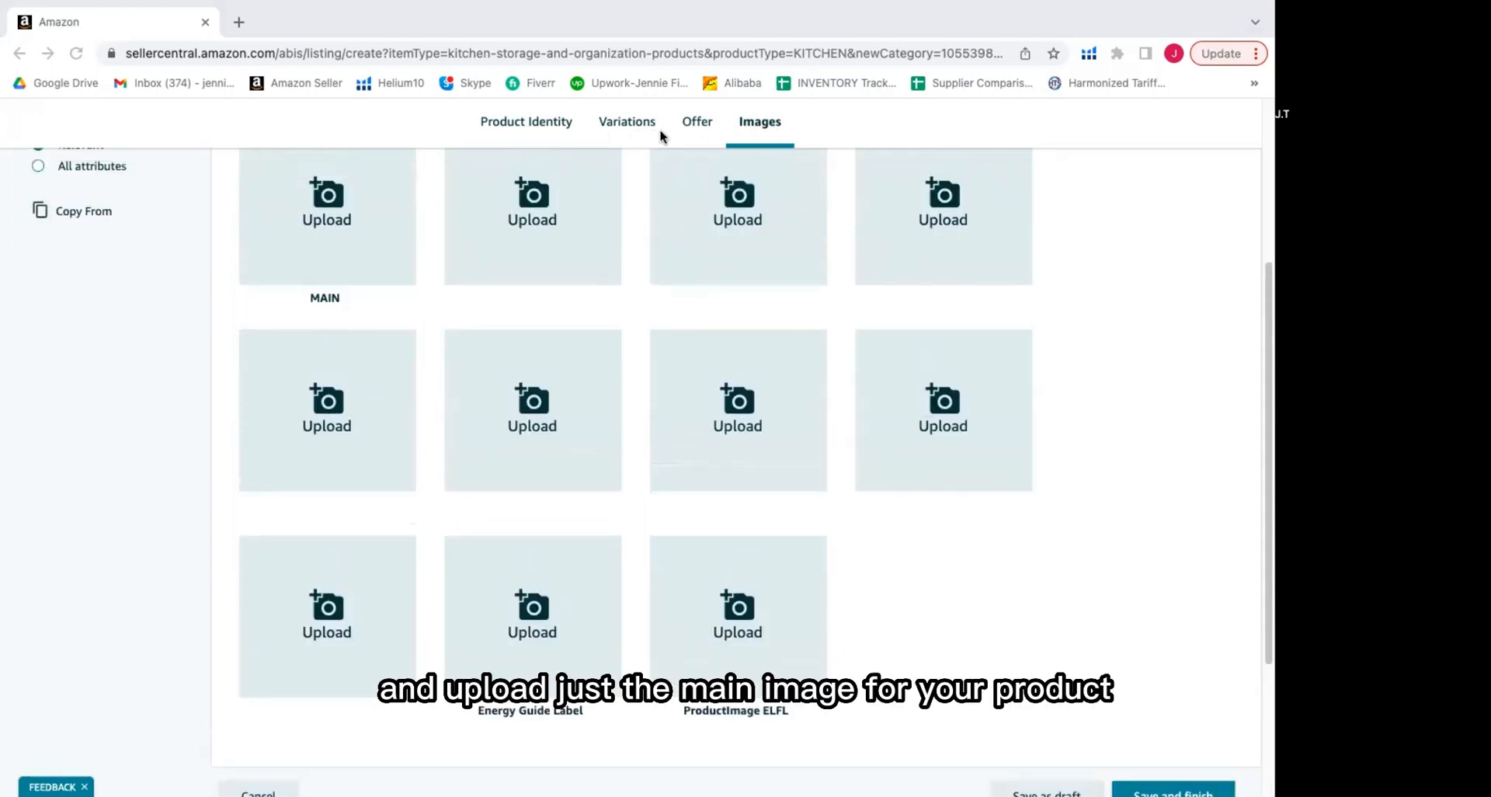
pyautogui.click(699, 126)
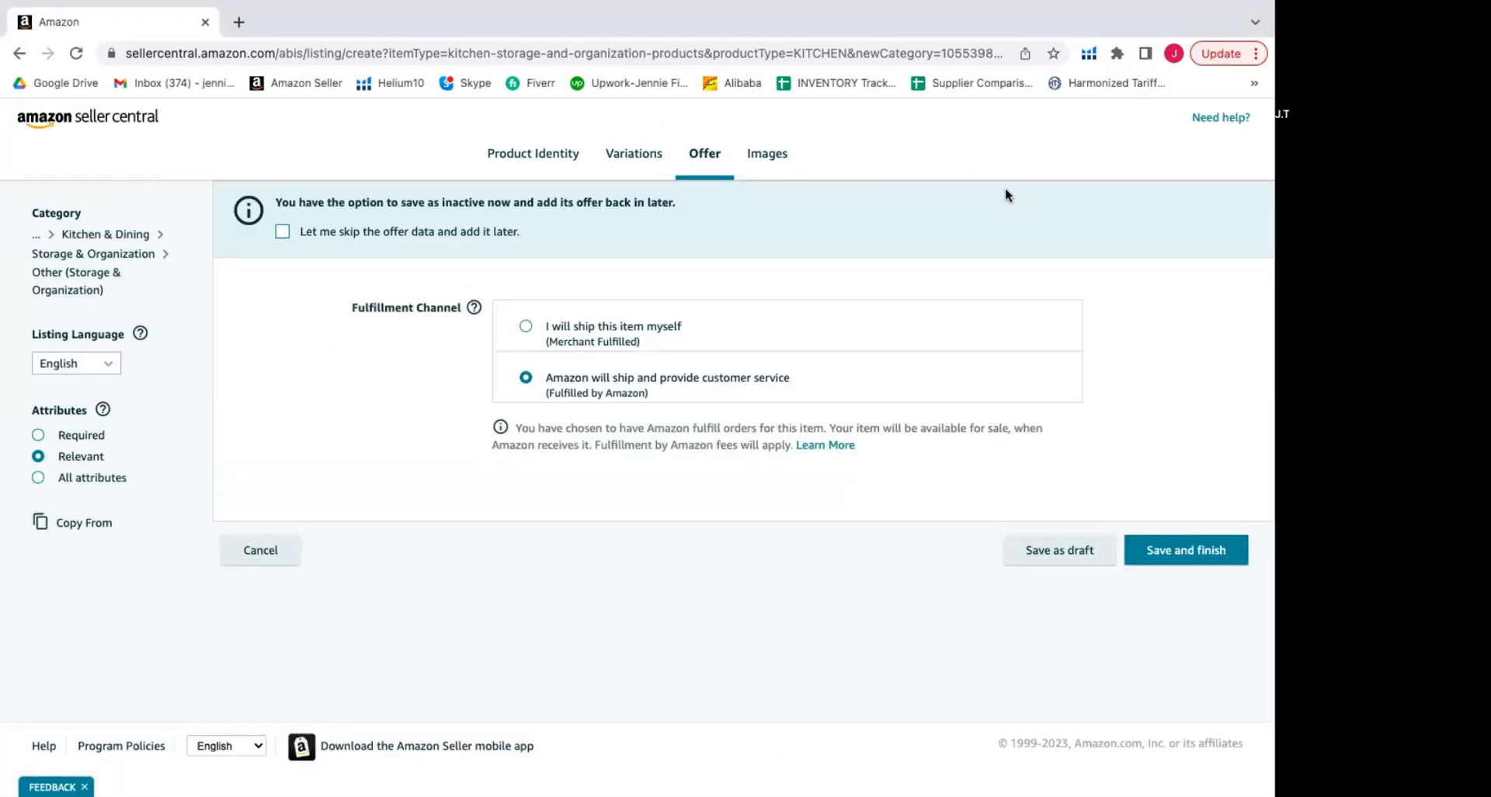